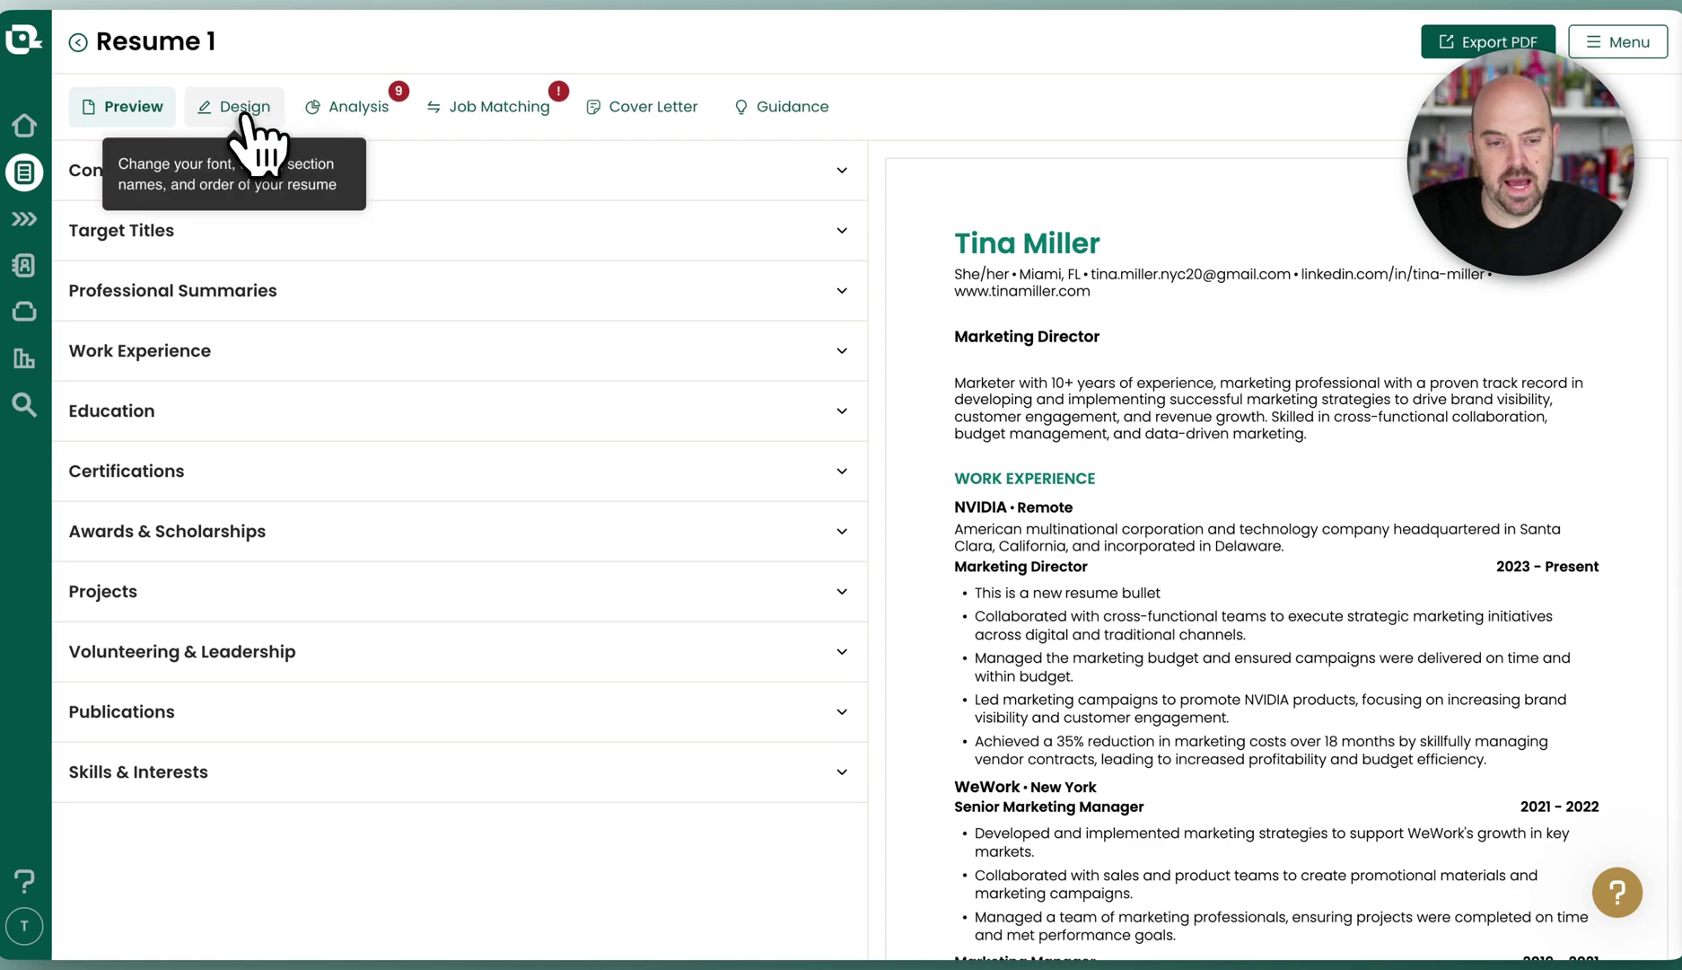
Open Resume 1's Design settings for font, section names and order
left_click(244, 117)
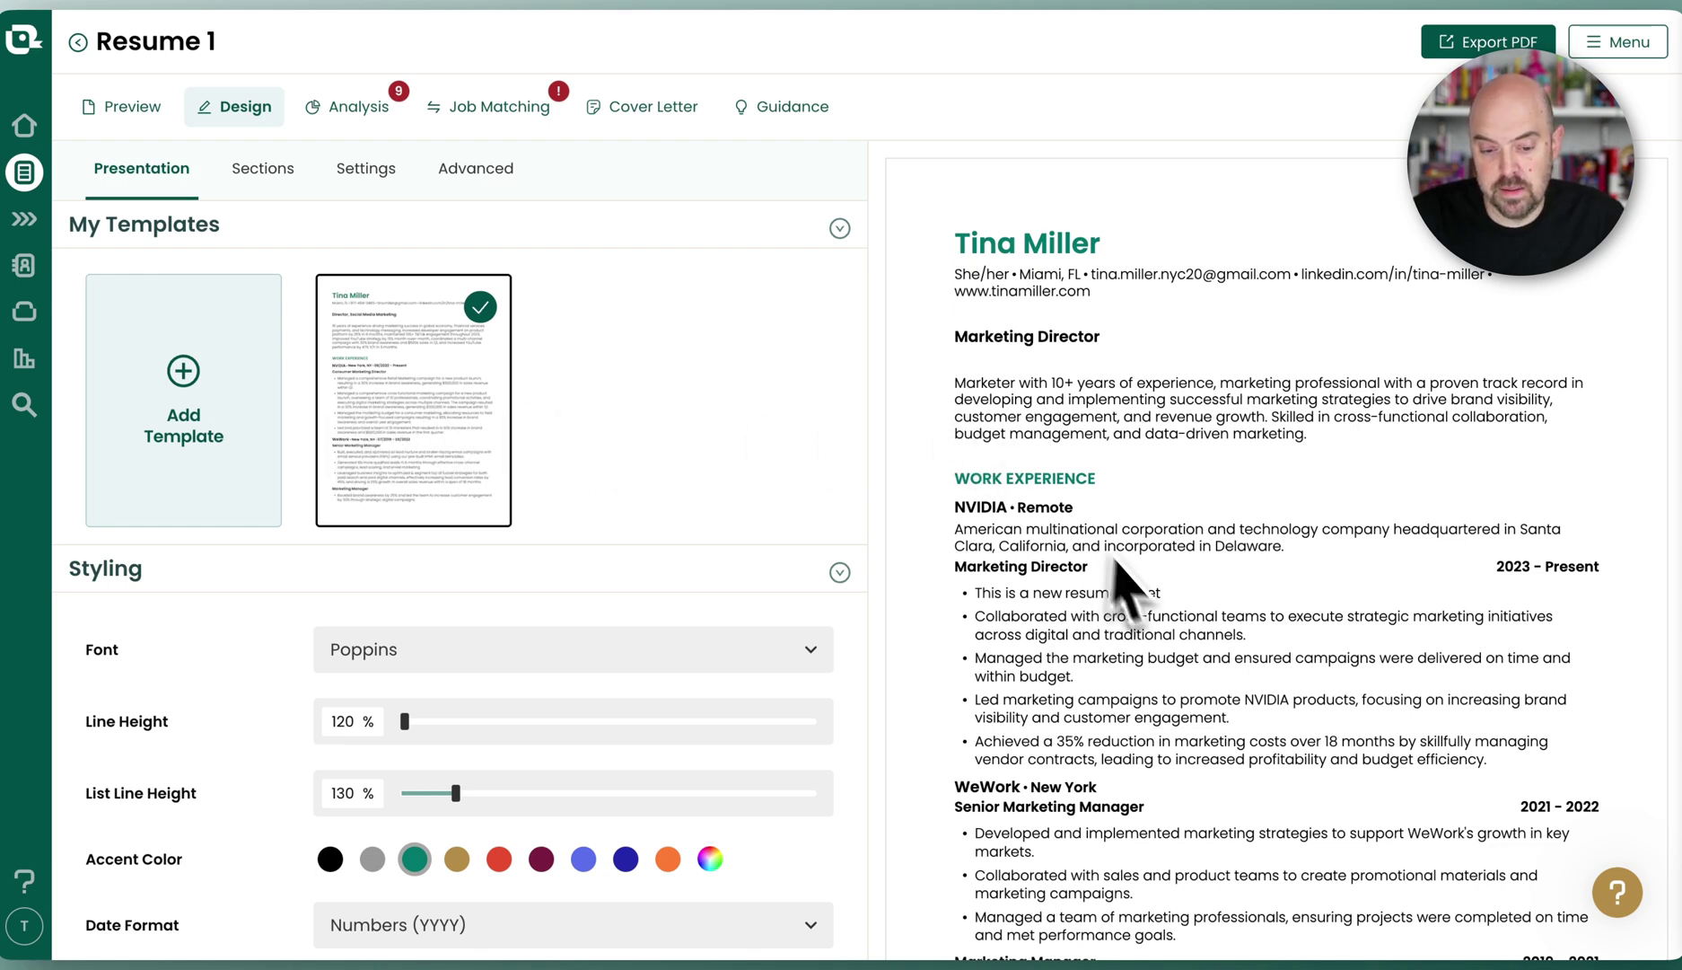
scroll(507, 556, "down", 2)
scroll(513, 558, "down", 5)
left_click(465, 413)
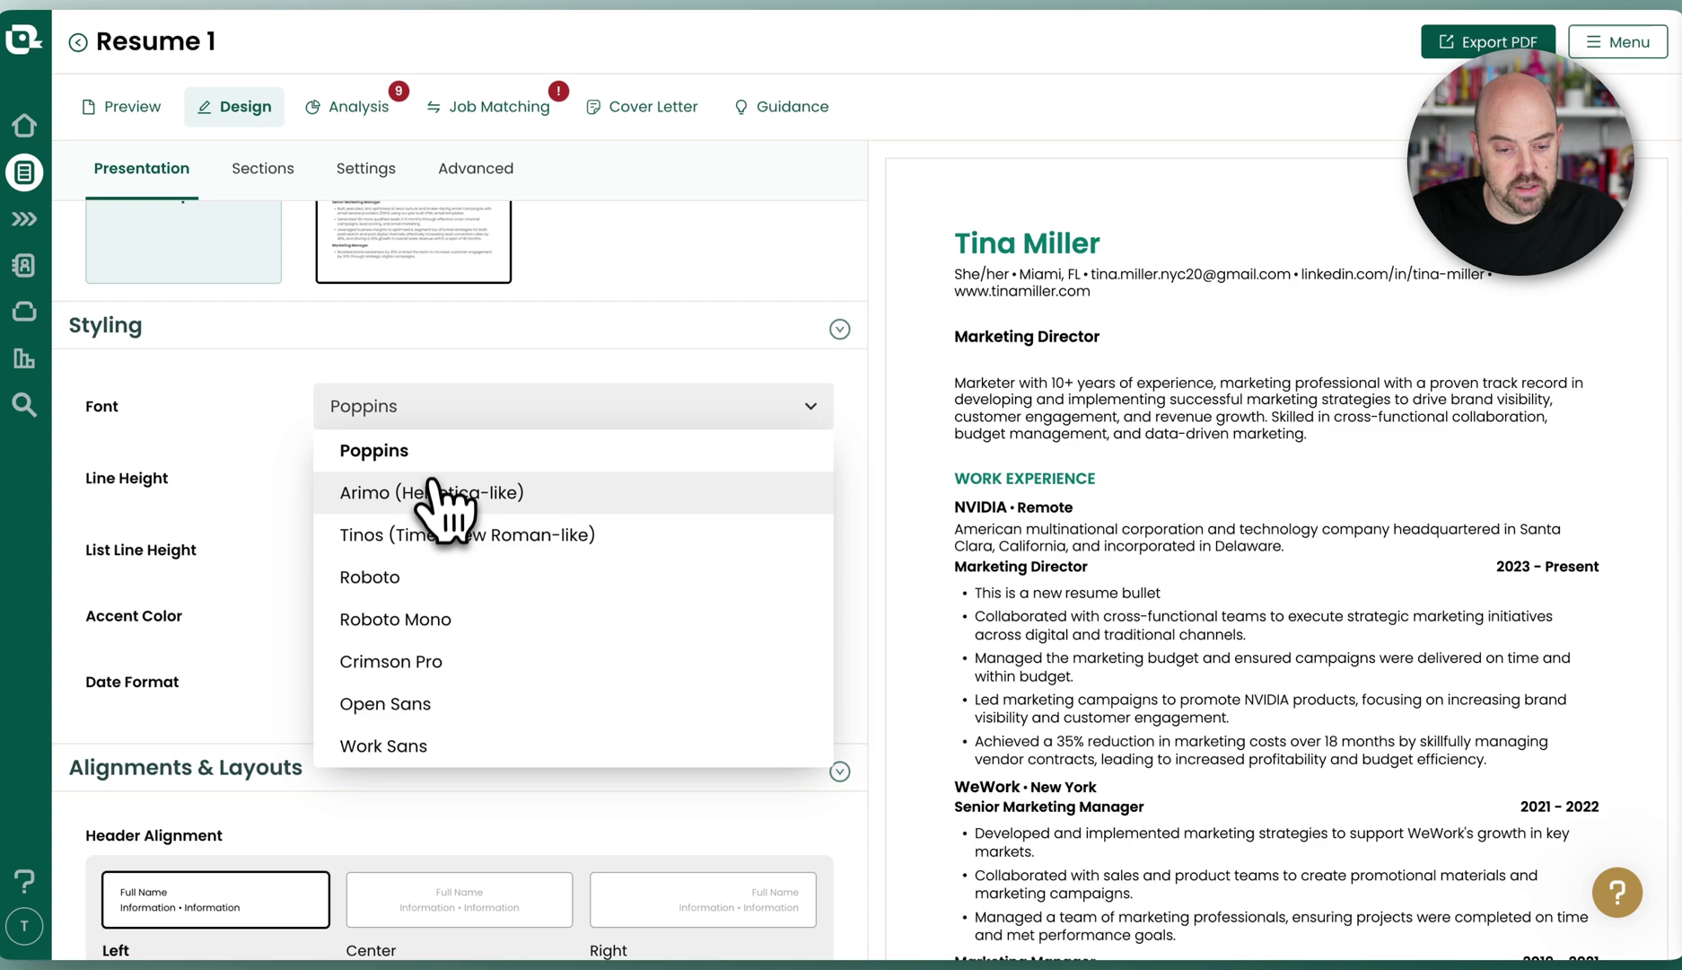
left_click(431, 492)
left_click(500, 417)
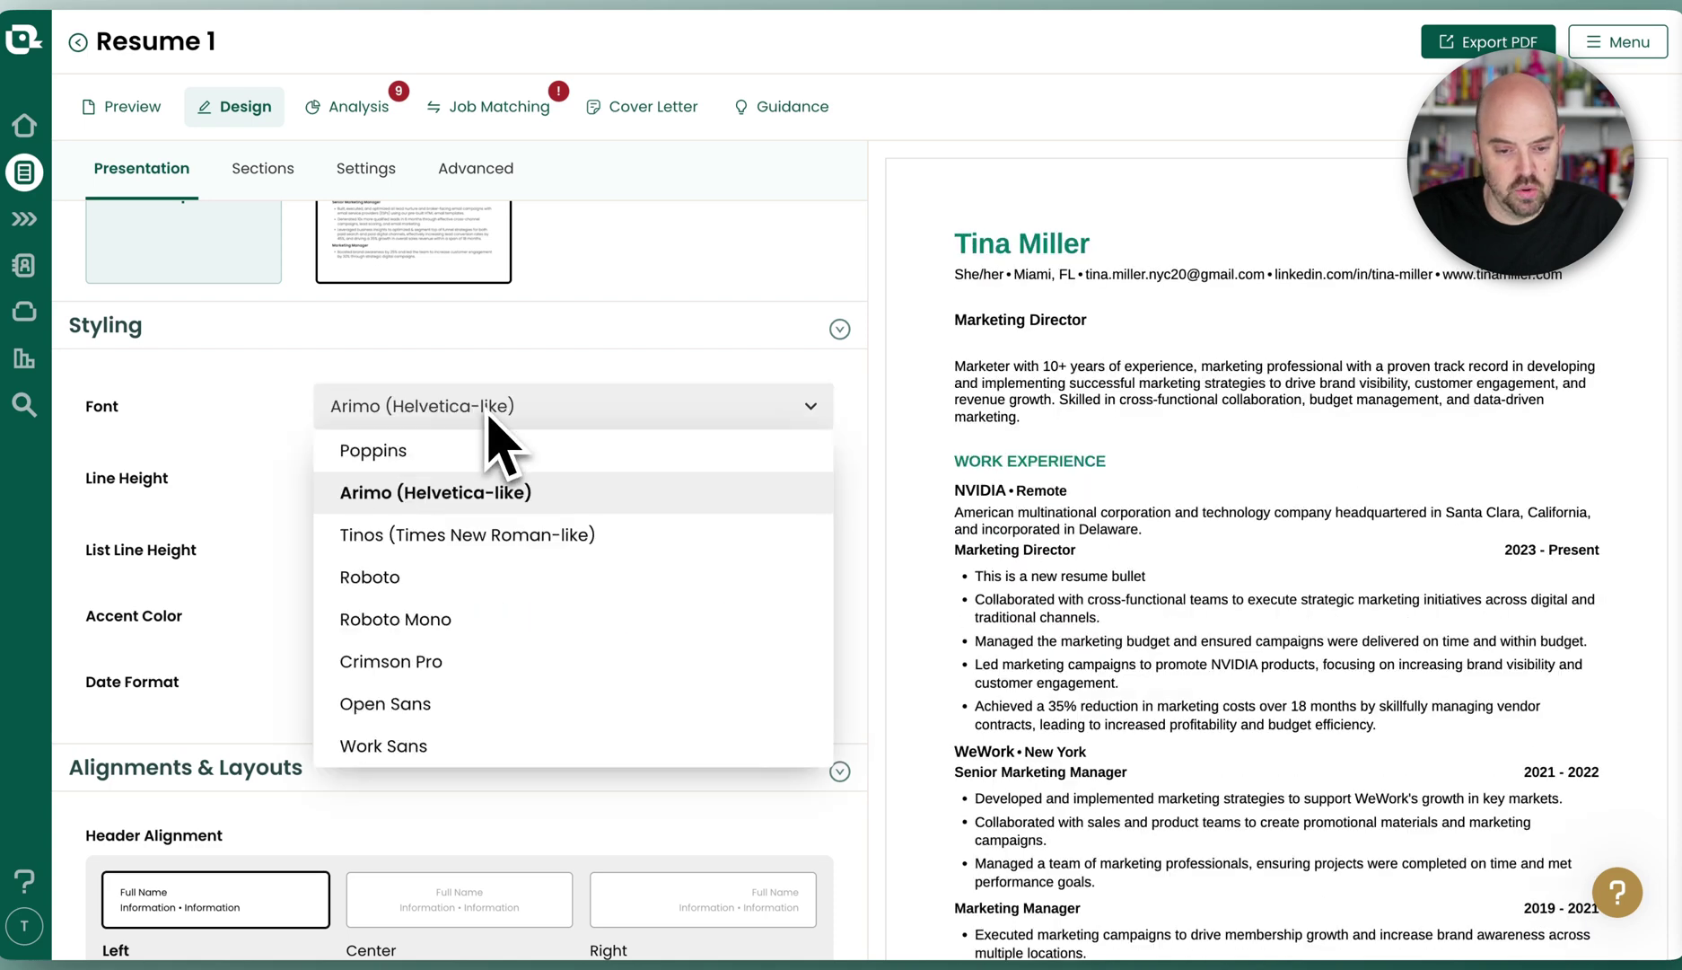
left_click(476, 534)
left_click(548, 415)
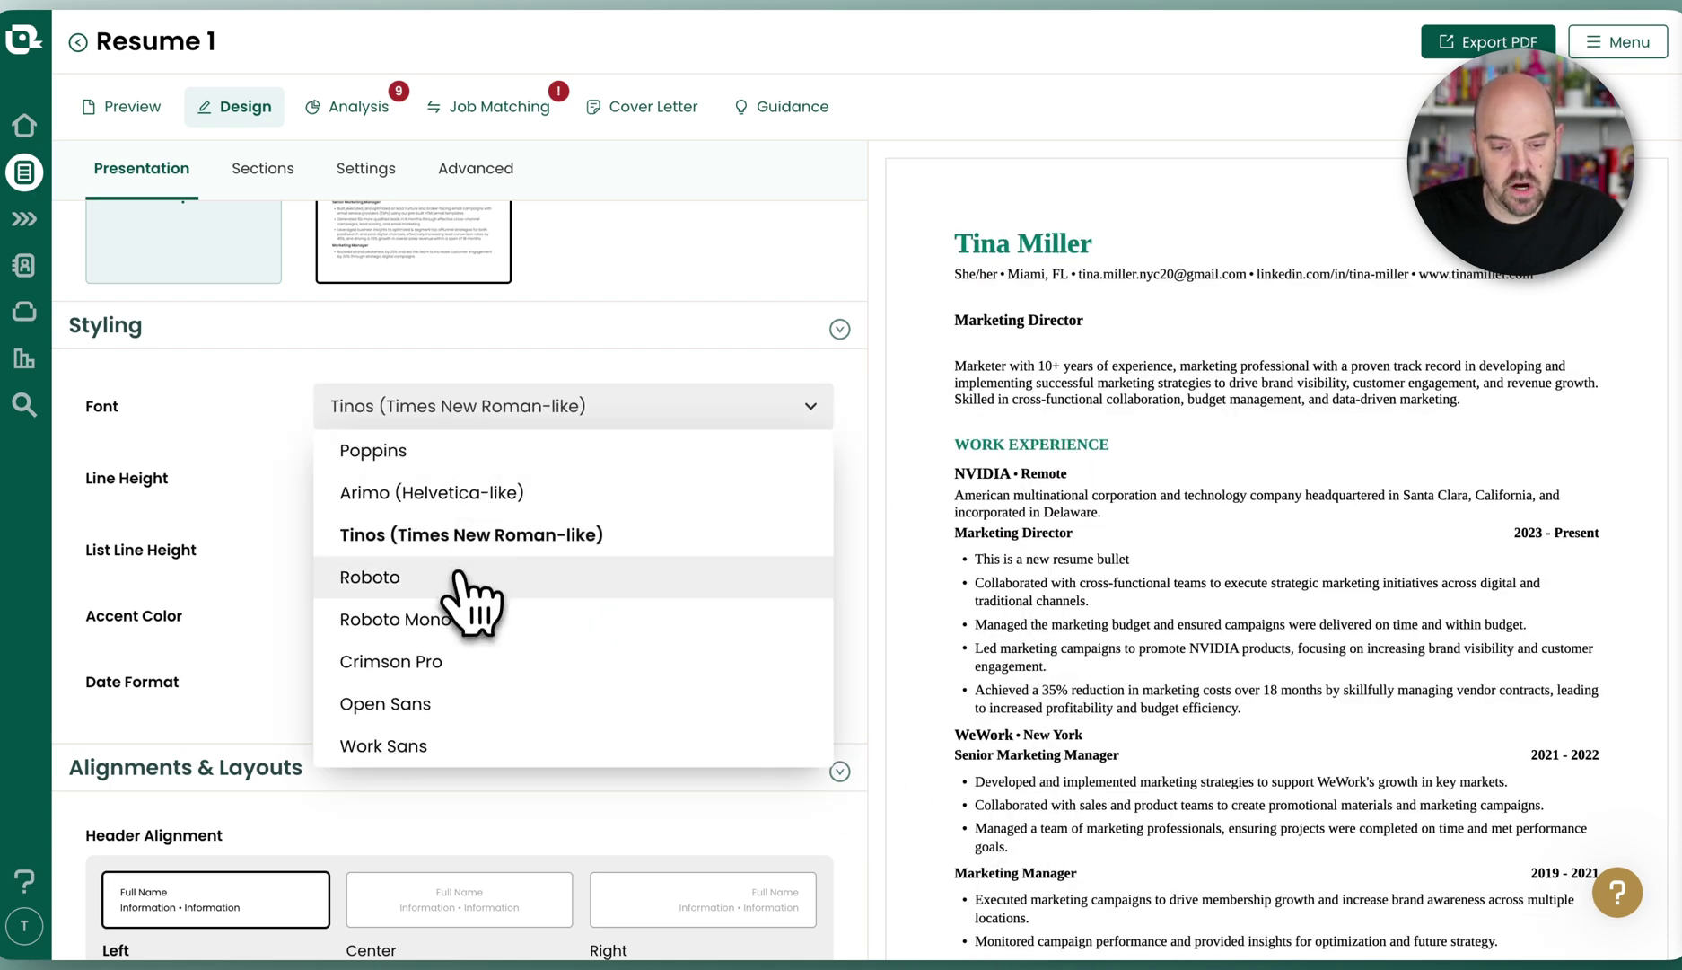
left_click(487, 576)
left_click(467, 415)
left_click(450, 454)
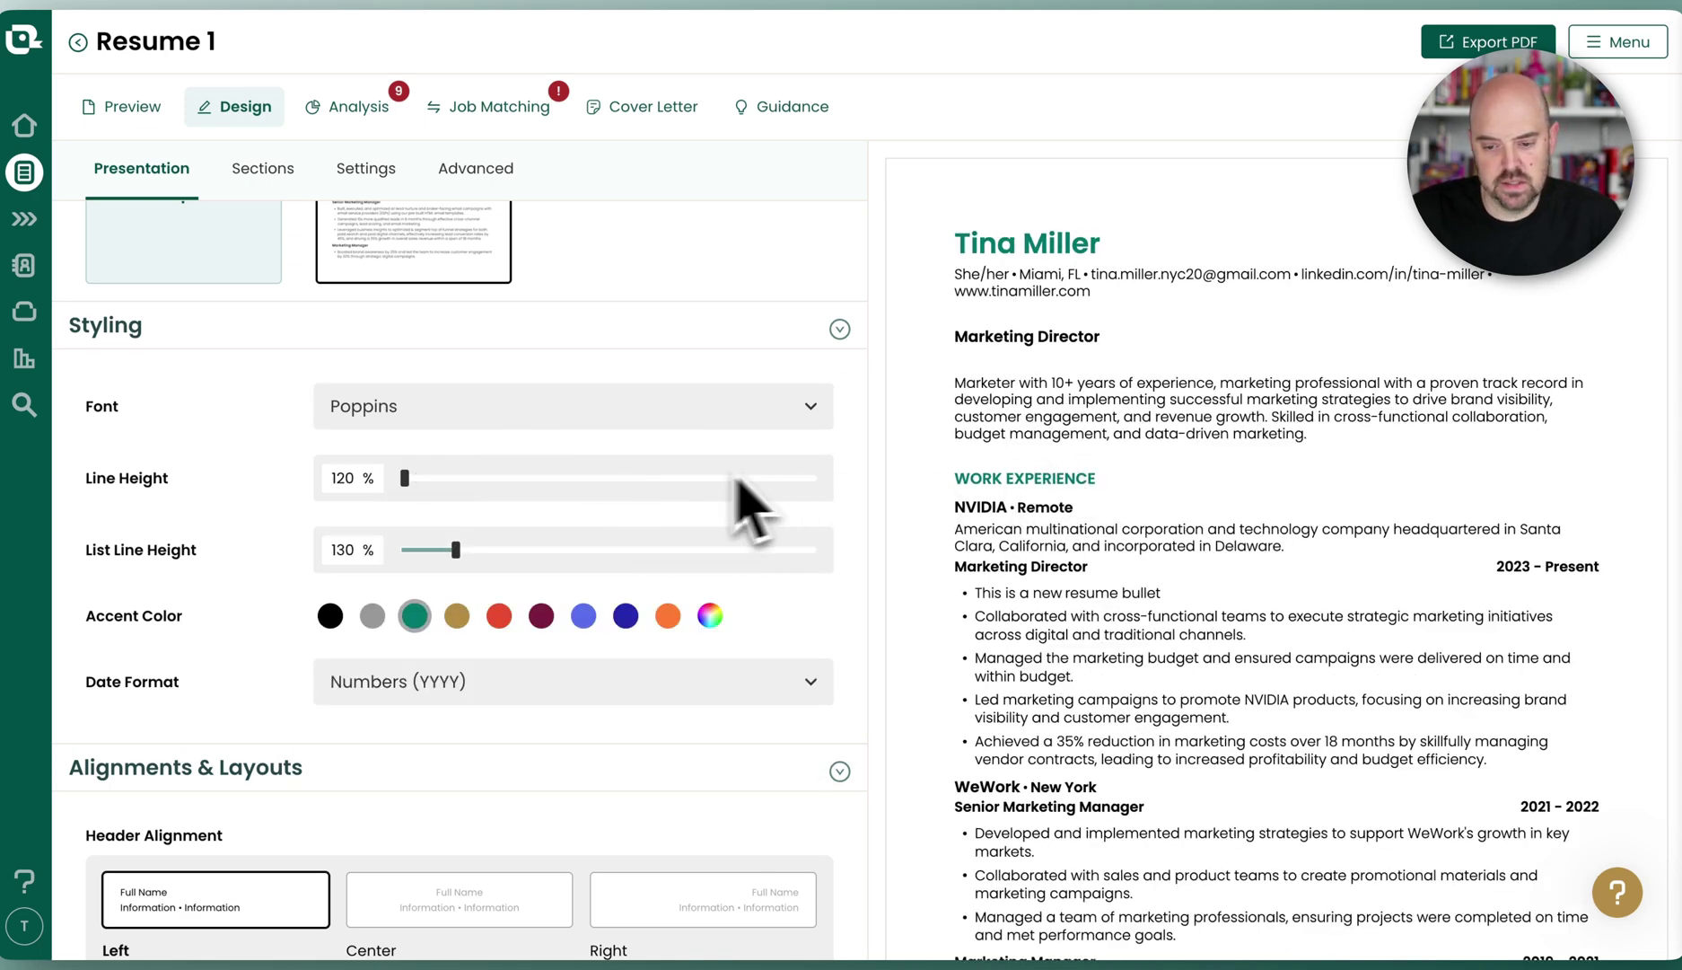
scroll(862, 471, "down", 1)
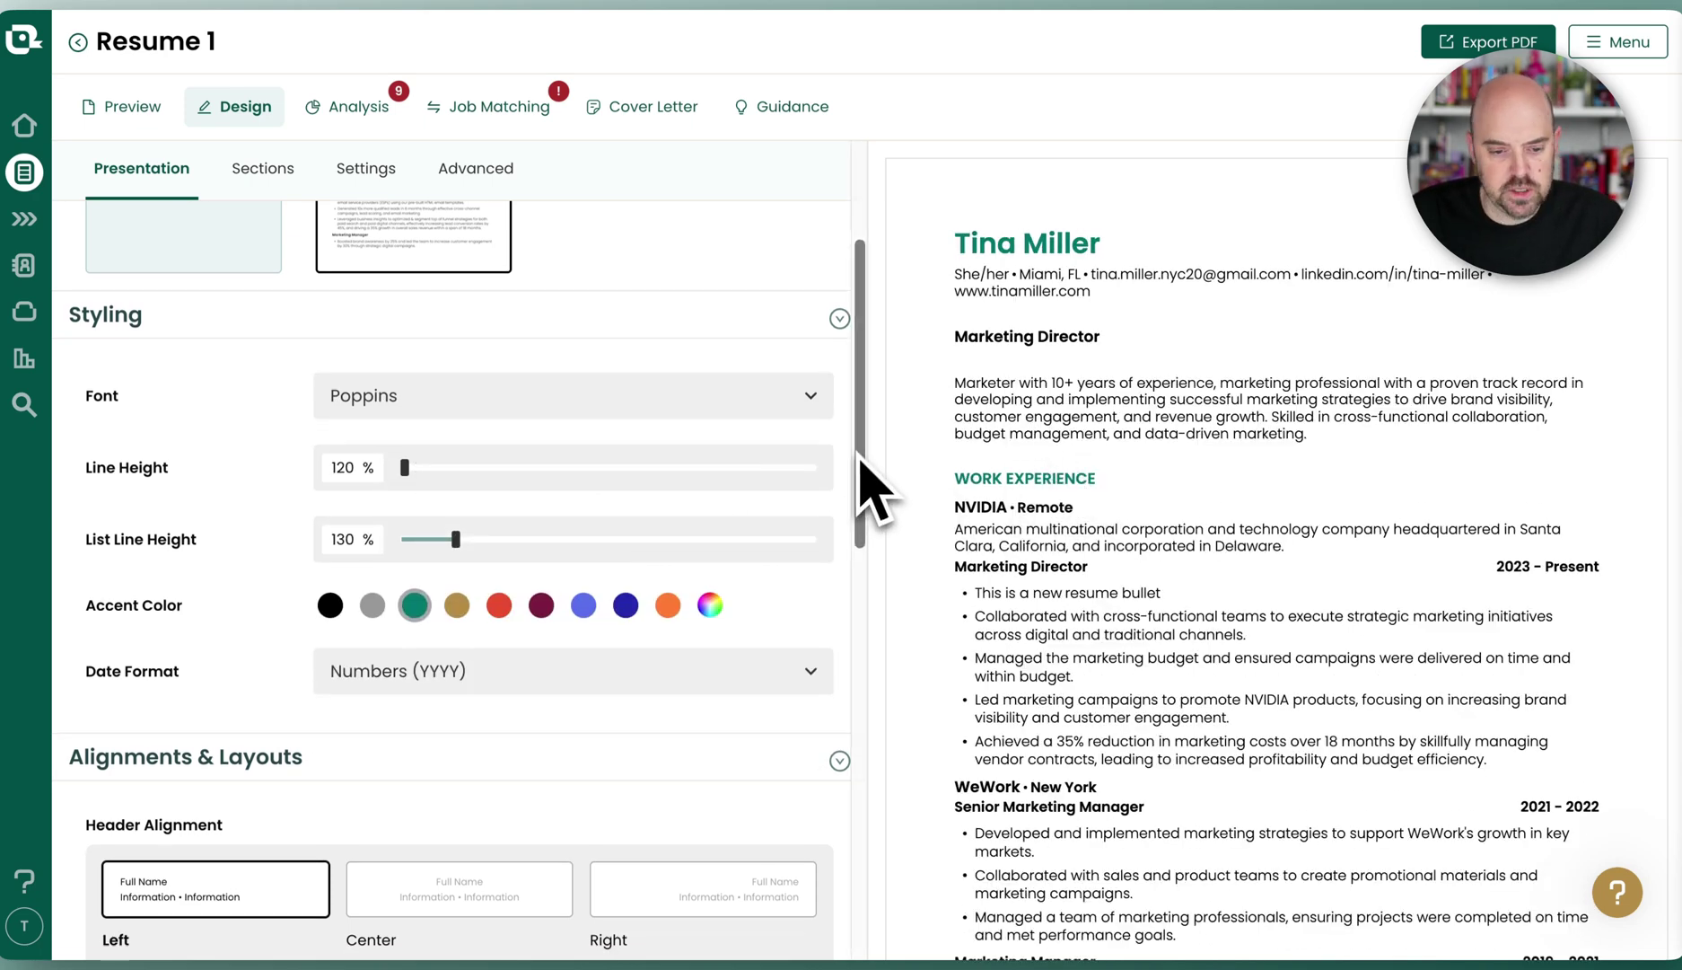
scroll(857, 469, "down", 1)
scroll(415, 454, "down", 1)
Try line heights up to 160%, return to 120%, and set list line height to 120%
left_click_drag(409, 401, 611, 409)
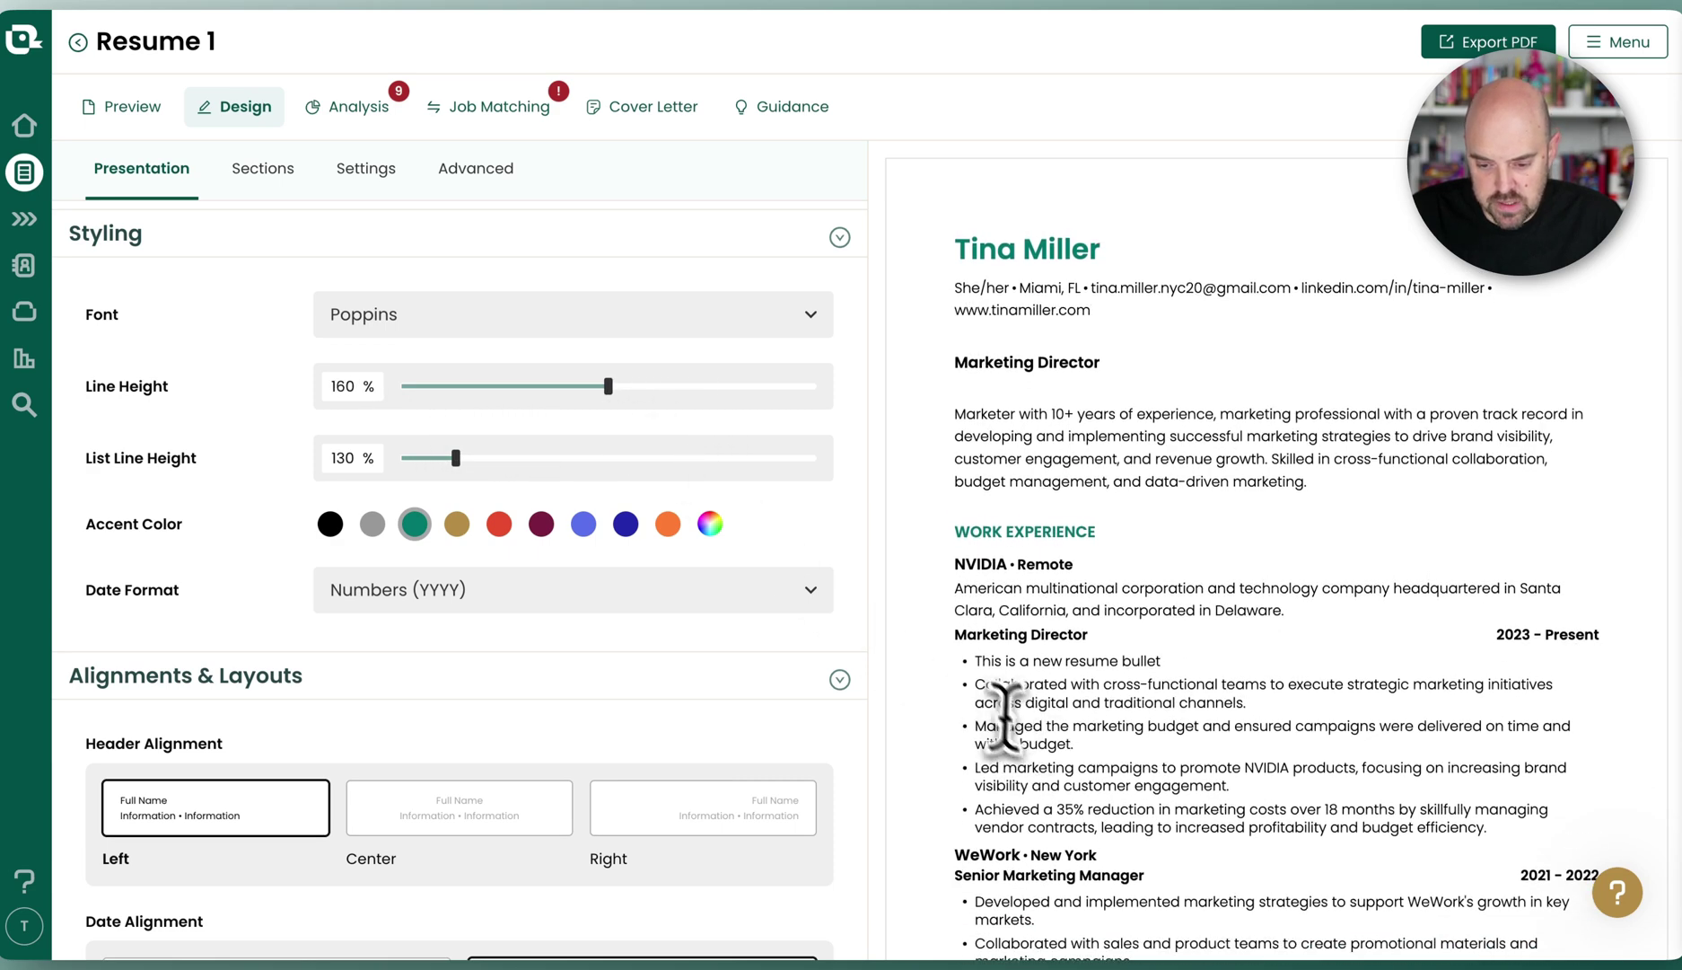
left_click_drag(985, 710, 985, 691)
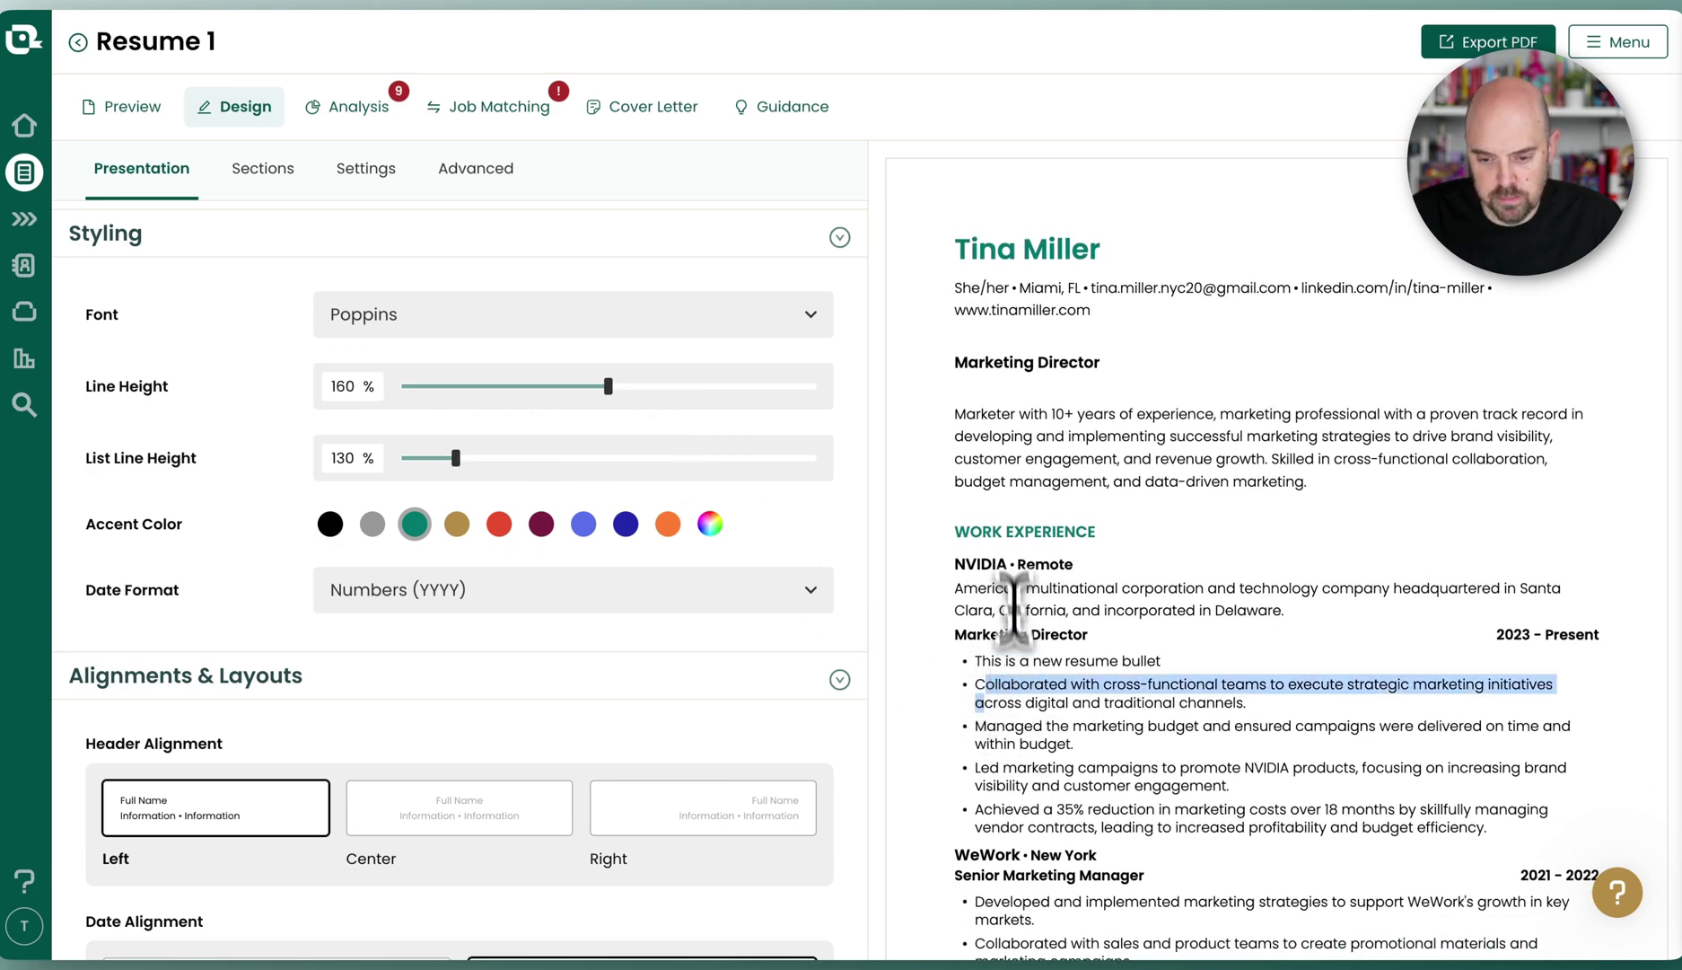
left_click_drag(601, 405, 399, 395)
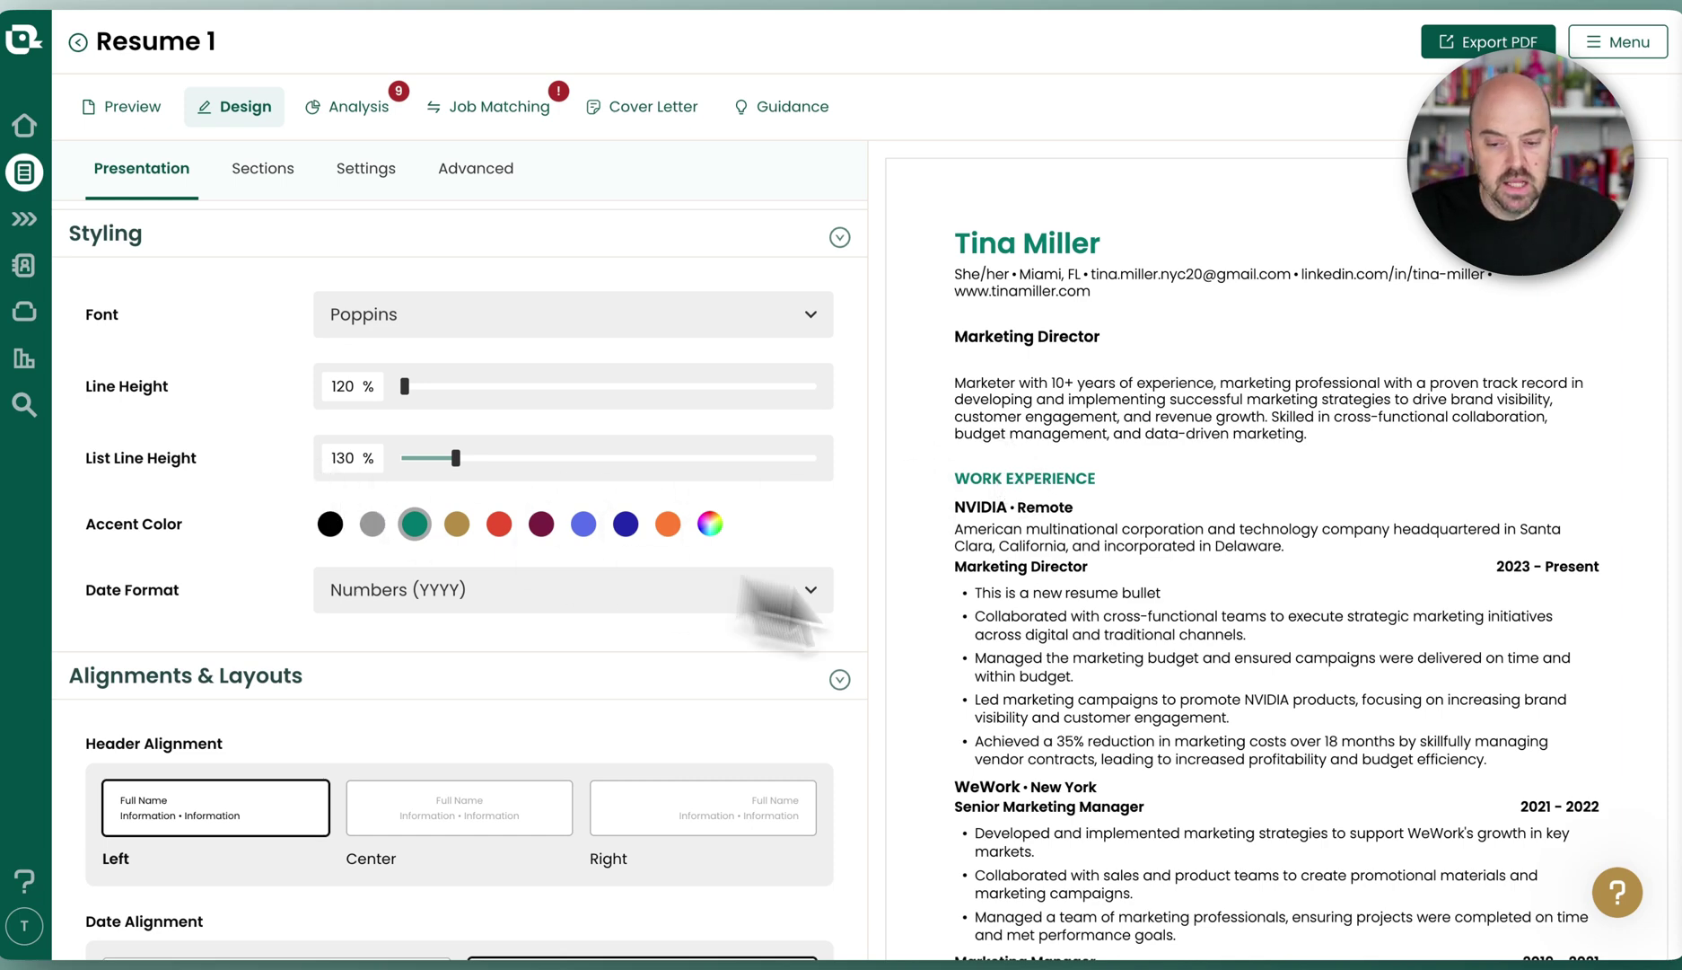
scroll(1160, 661, "down", 1)
left_click_drag(457, 458, 325, 462)
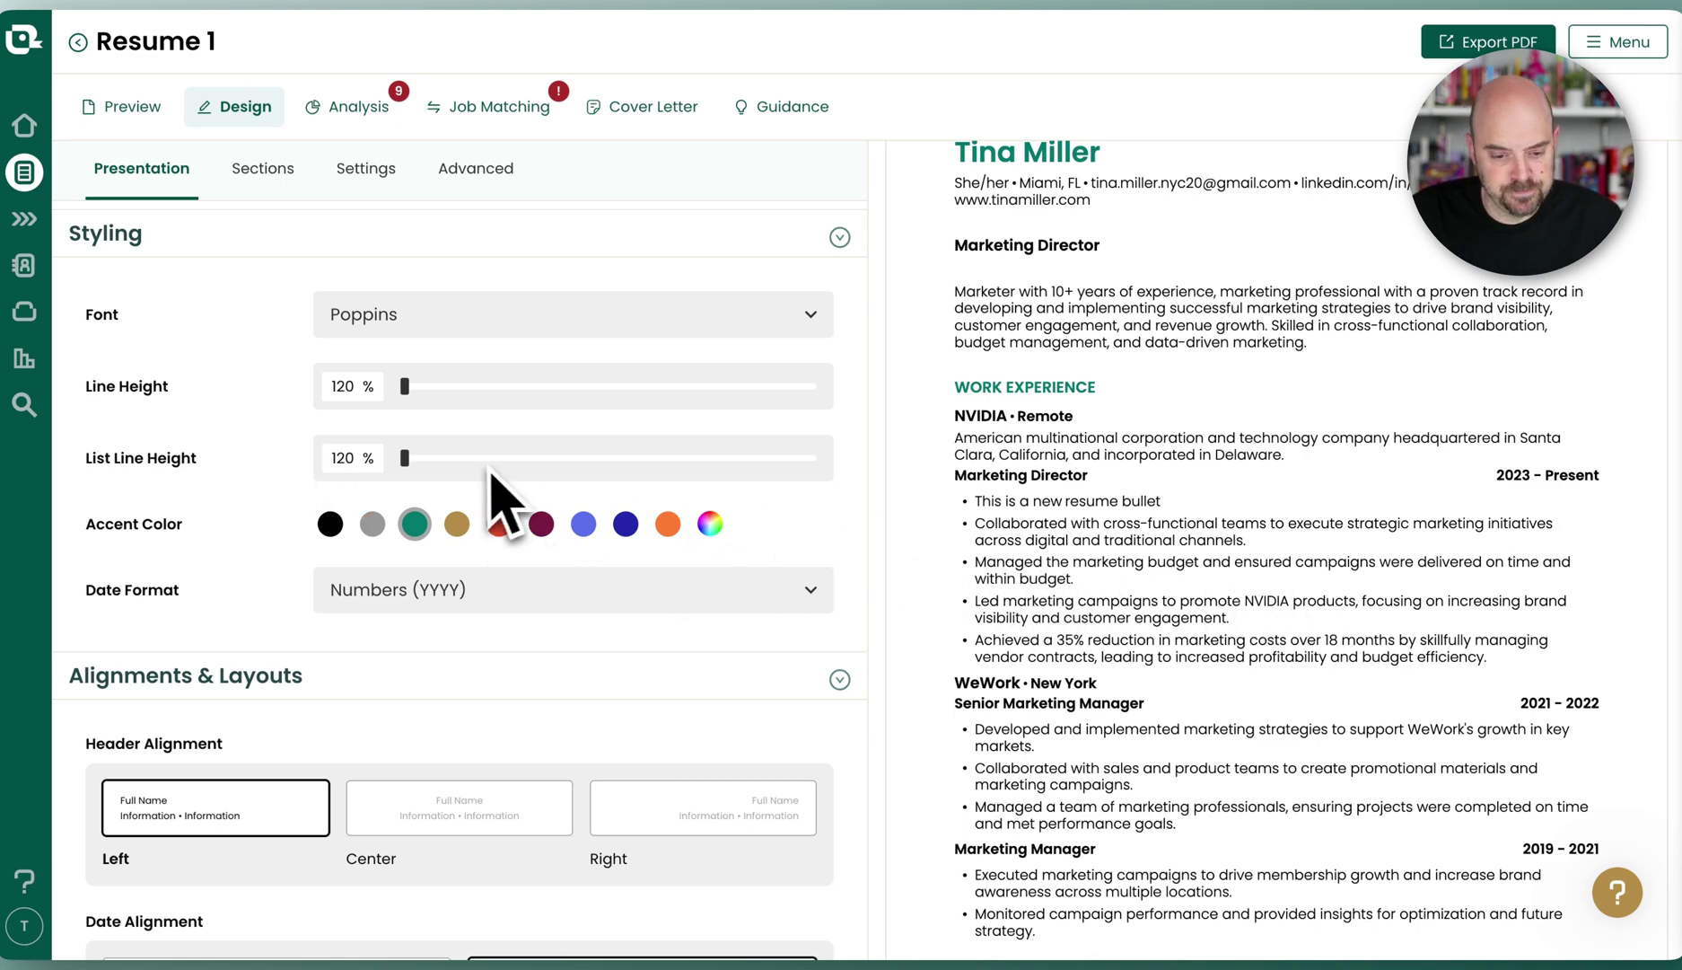
Try red, black and custom accent colours, then keep the teal accent
scroll(1149, 418, "up", 2)
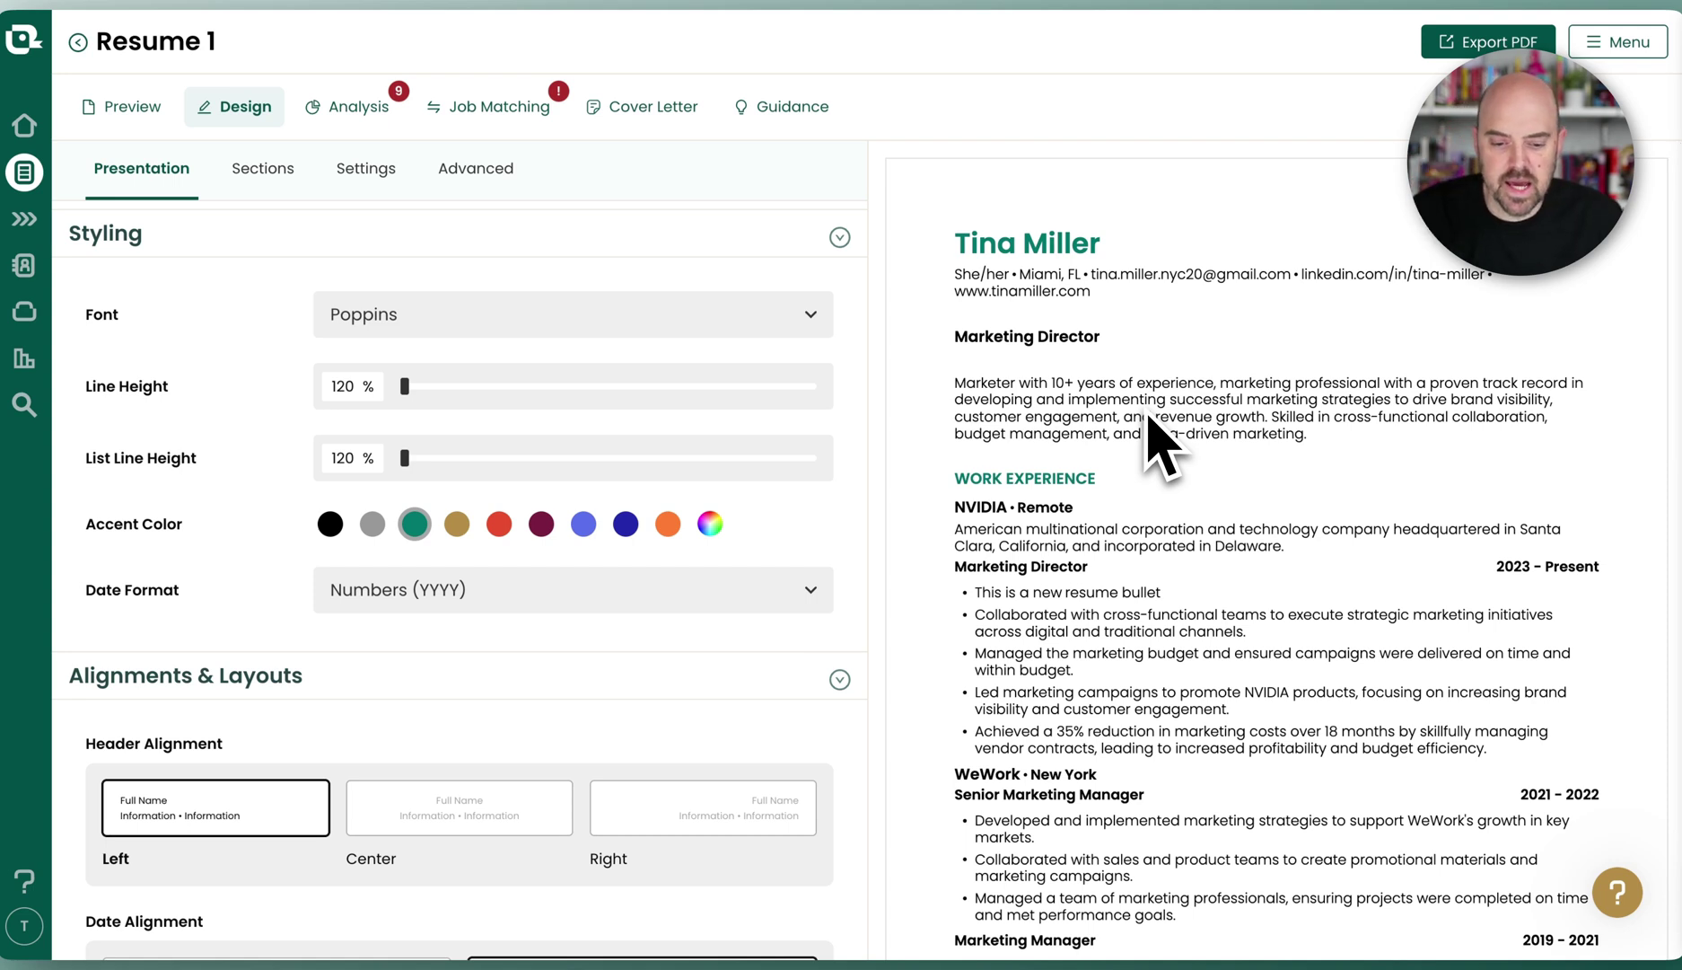
left_click(499, 524)
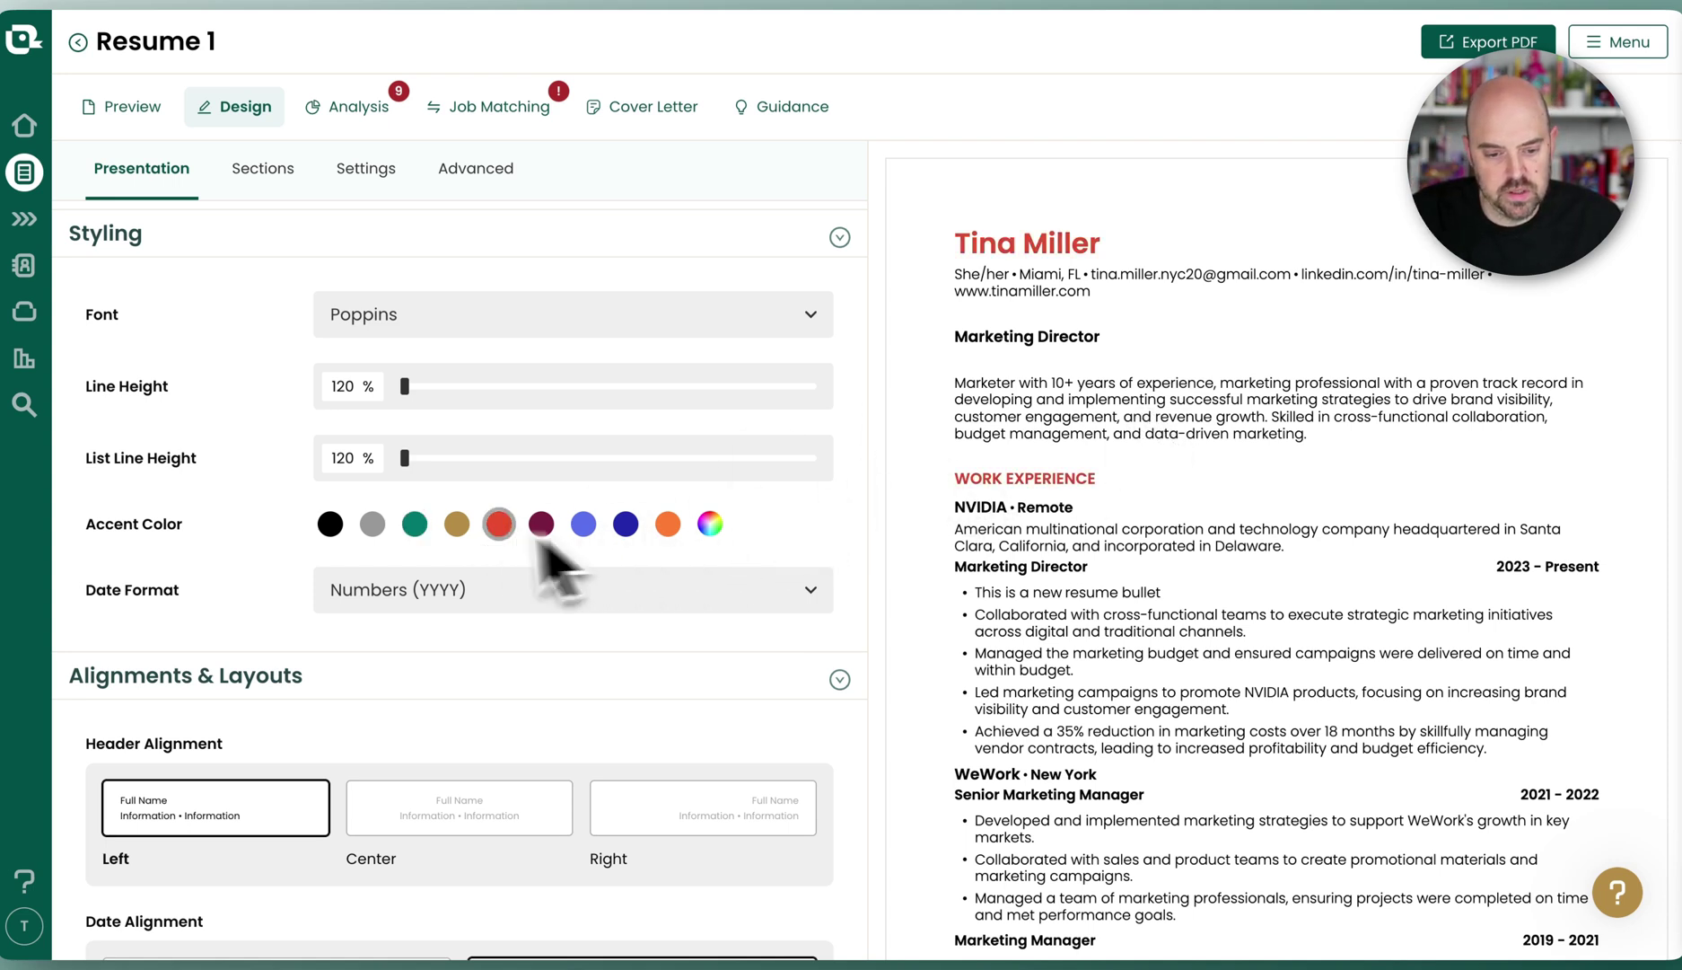
left_click(331, 523)
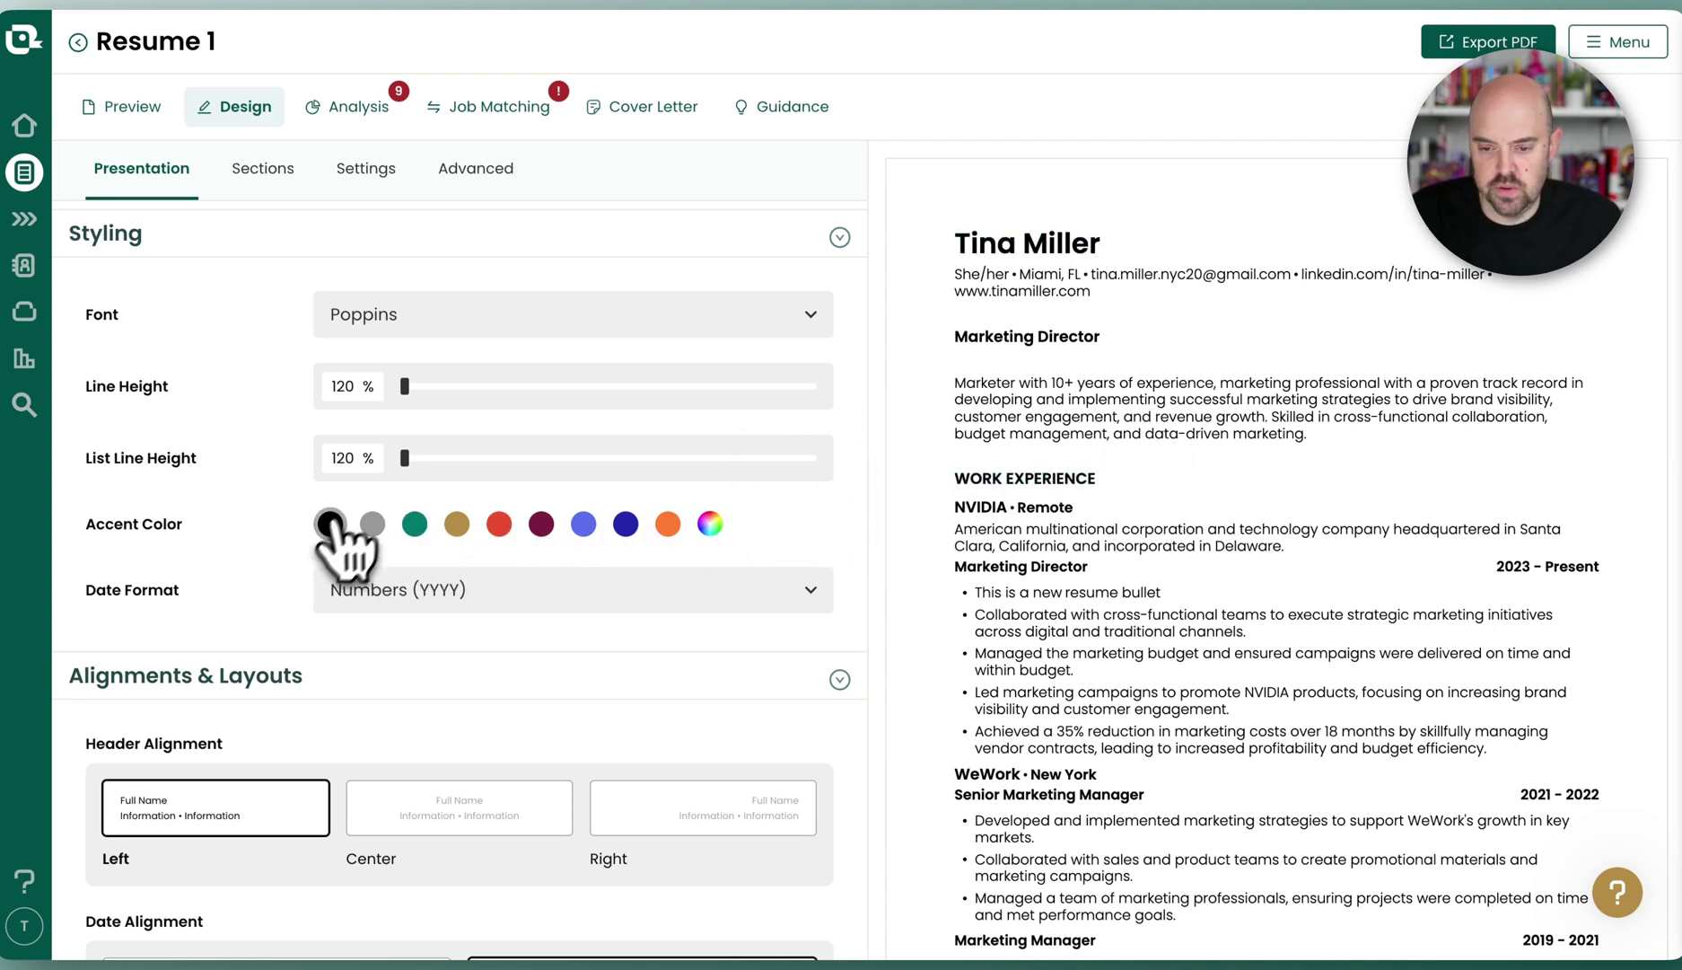
left_click(415, 528)
left_click(710, 524)
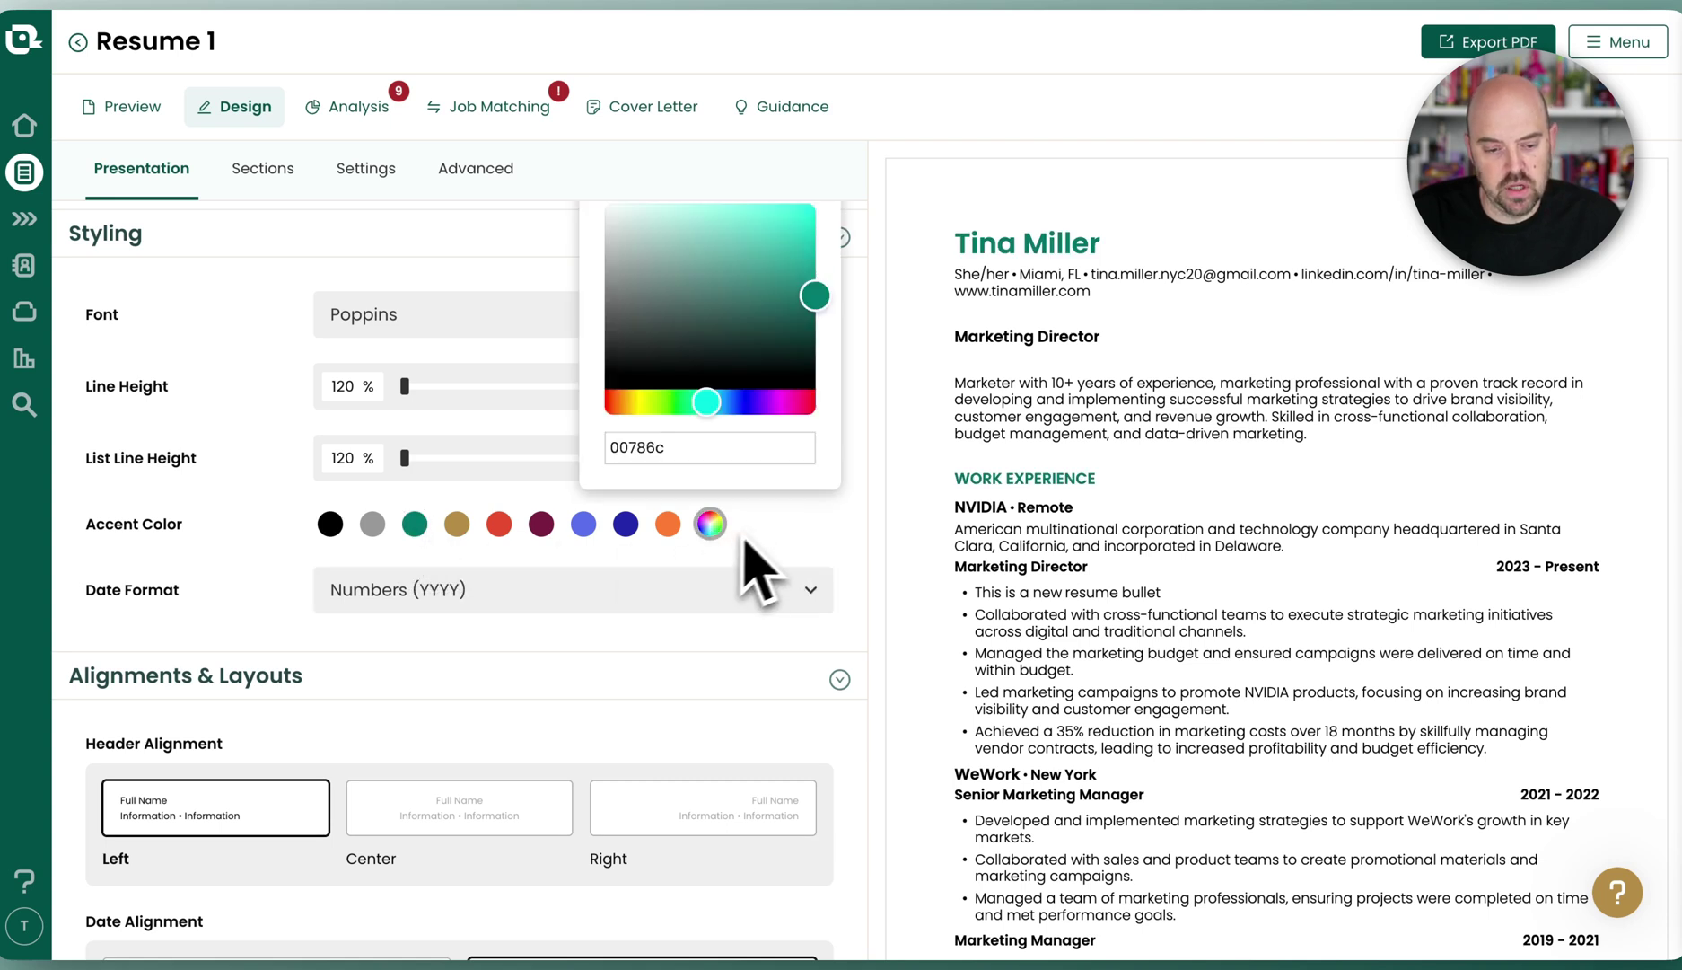
left_click(755, 546)
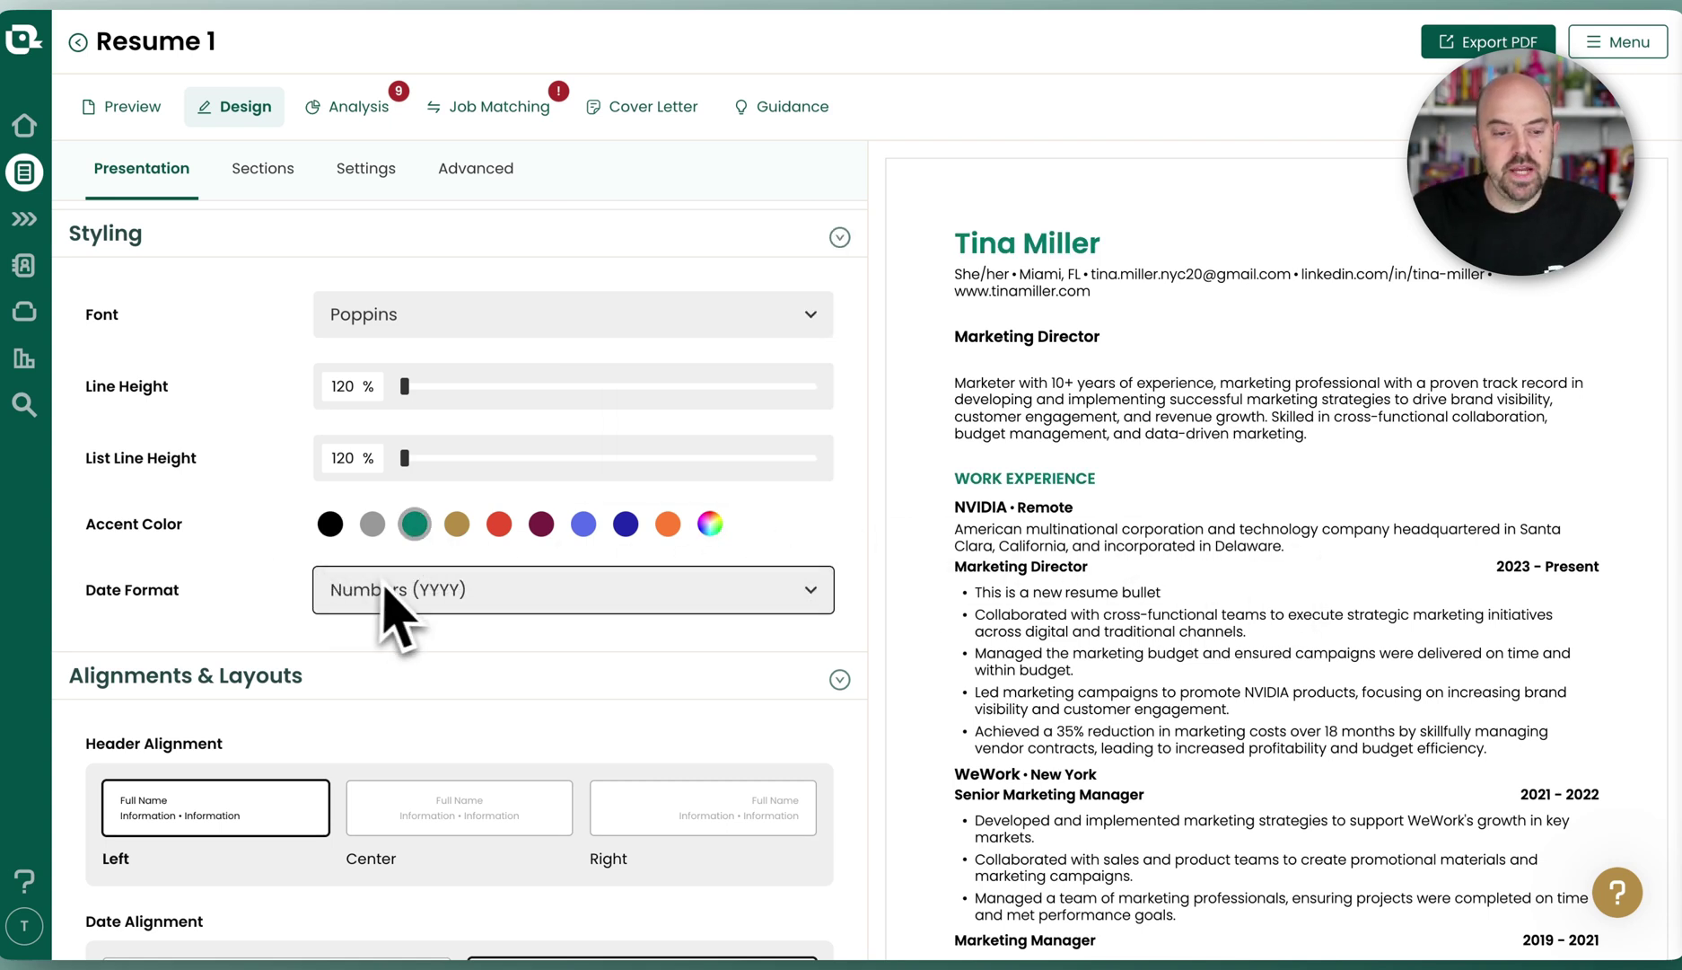
Compare the date formats and settle on Numbers (MM/YYYY), showing dates like 01/2023
left_click(448, 607)
left_click(451, 637)
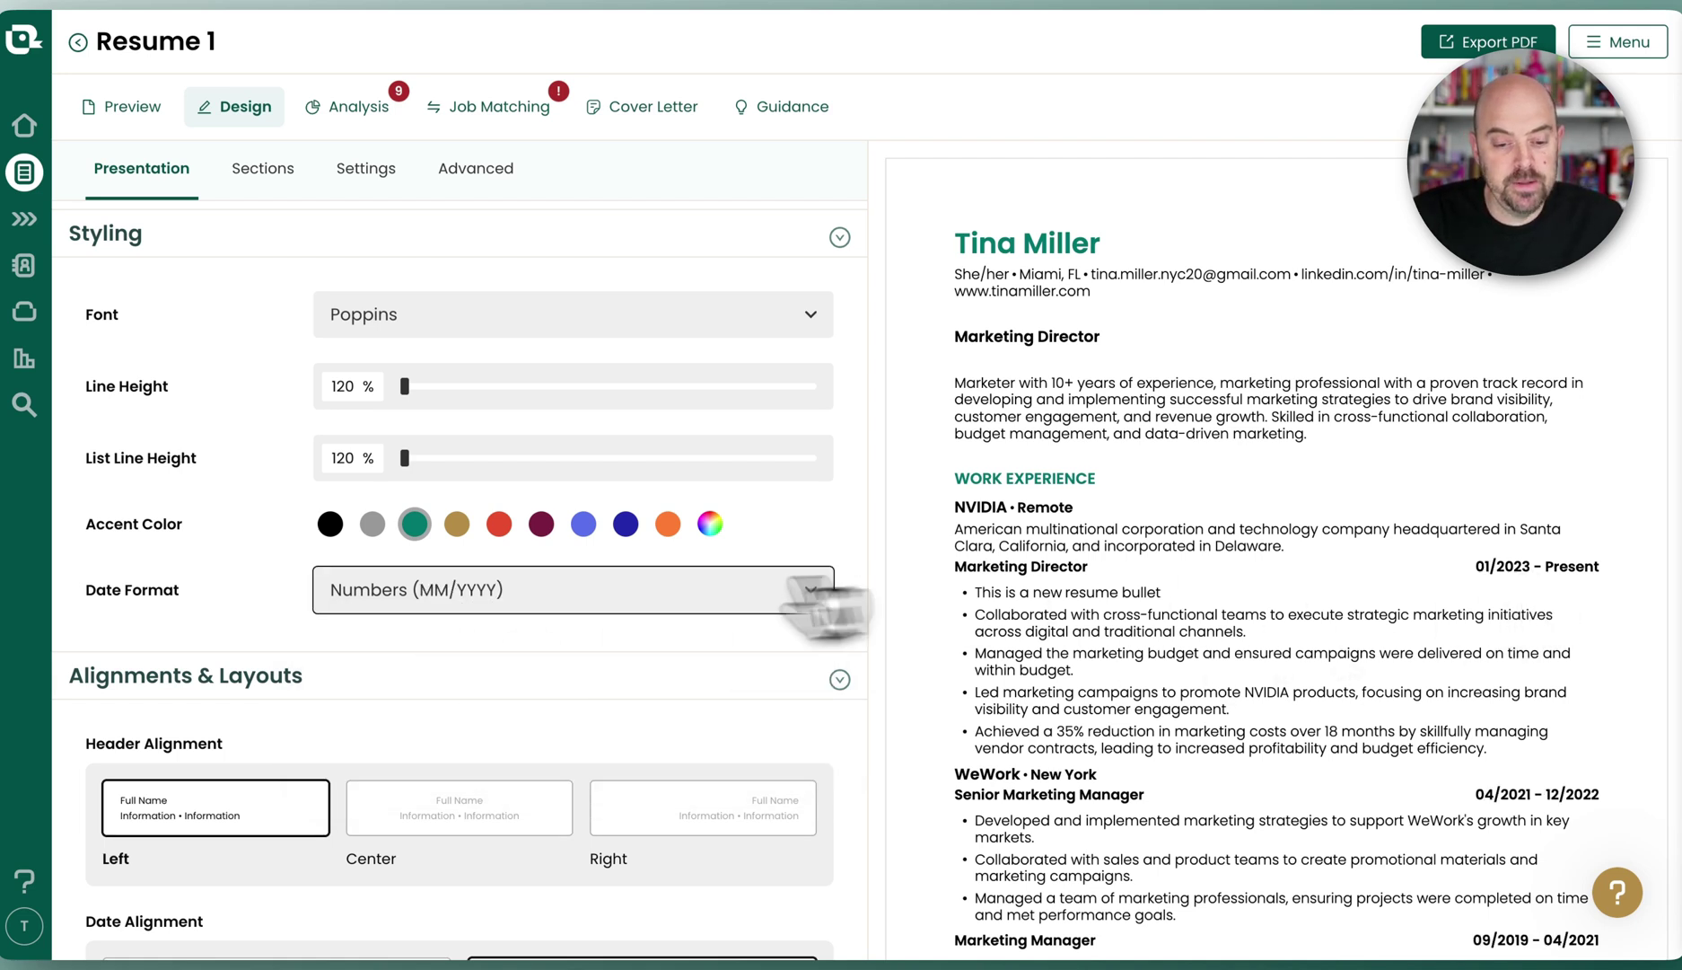
left_click(755, 611)
left_click(552, 716)
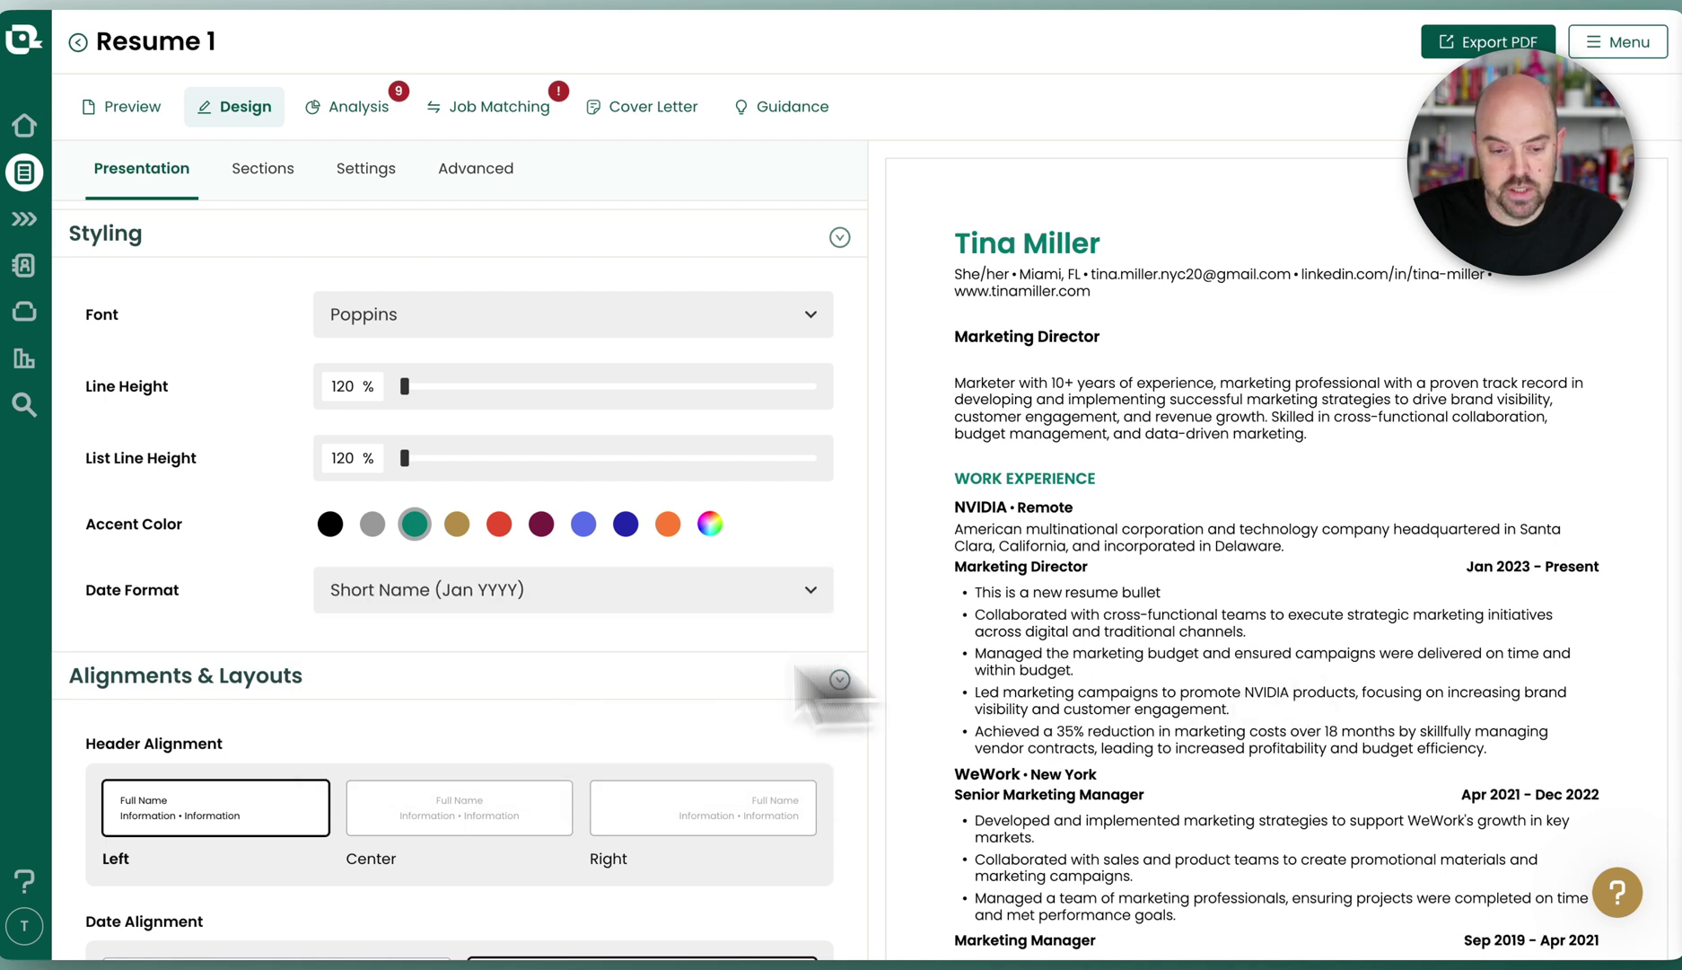
left_click(629, 592)
left_click(449, 768)
left_click(485, 597)
left_click(422, 682)
left_click(539, 592)
left_click(529, 633)
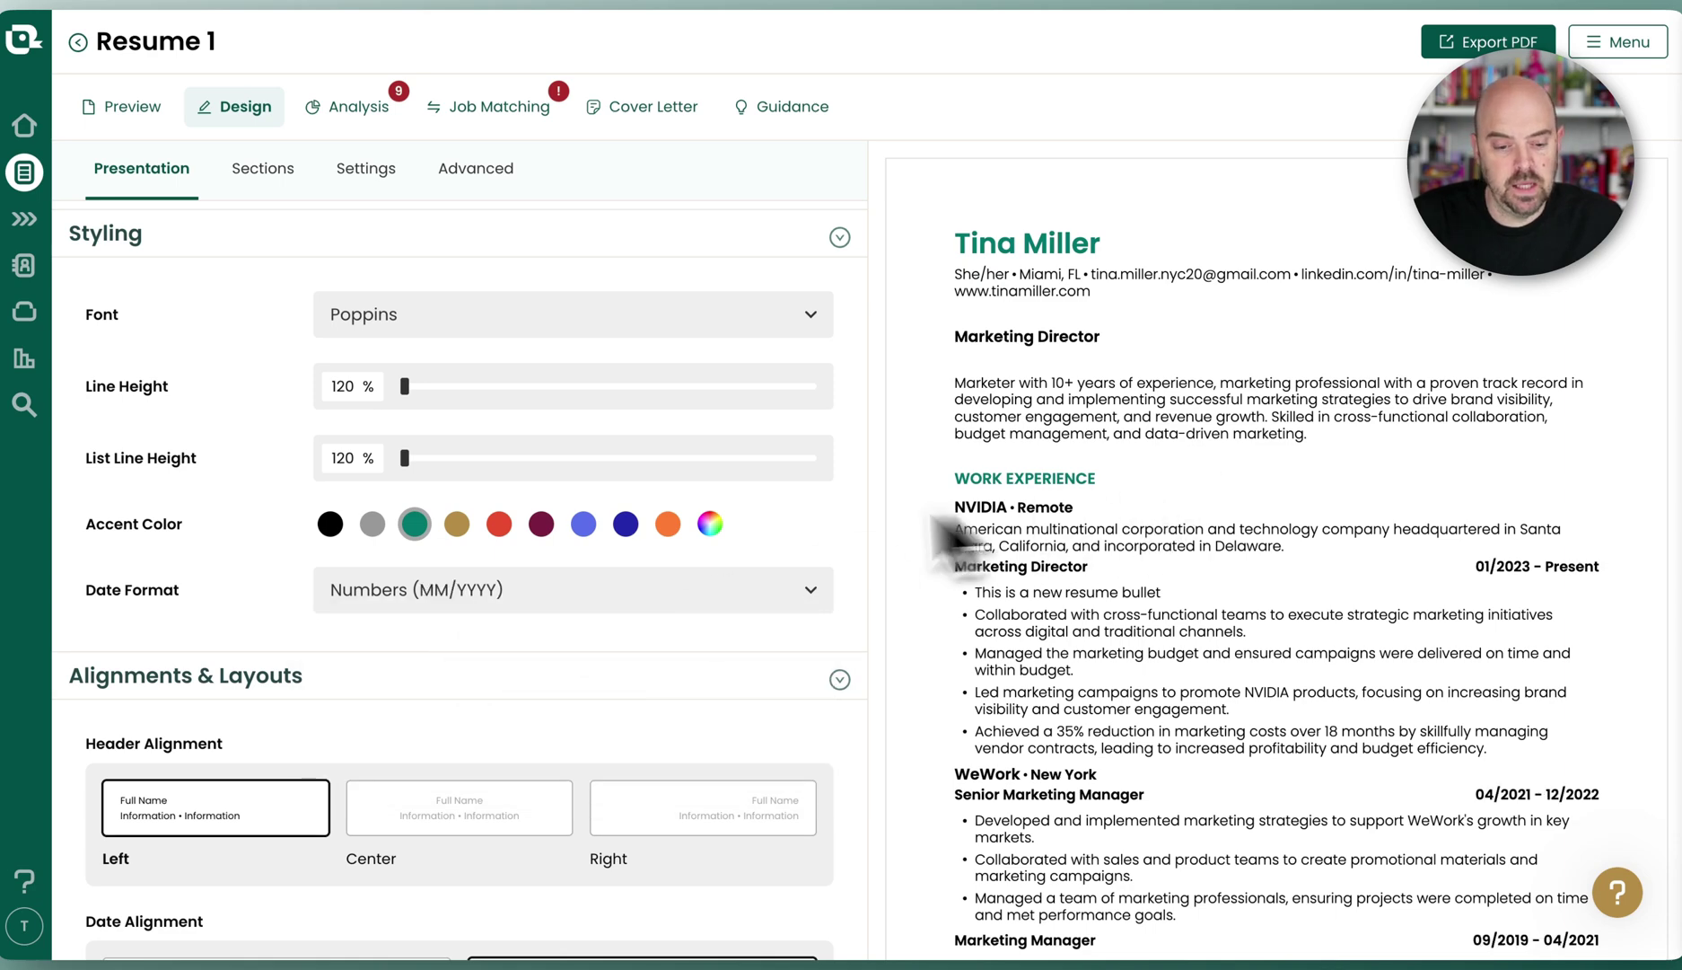
Try centered and right header alignment, then leave the header left-aligned
scroll(665, 510, "down", 4)
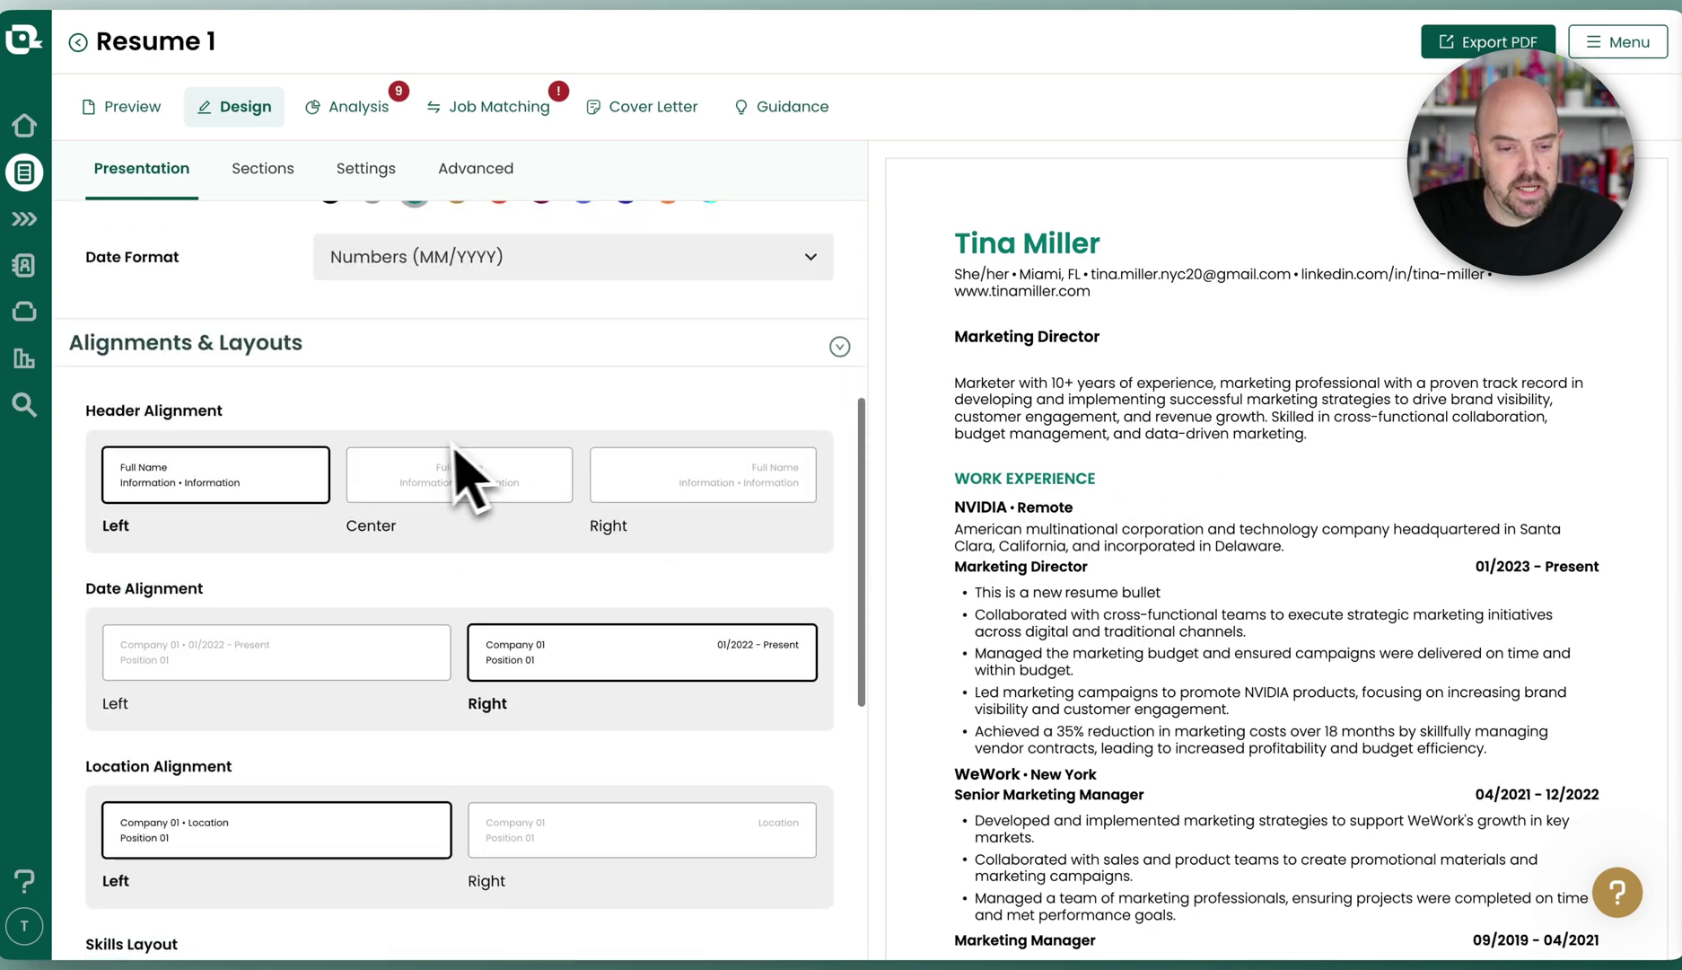
scroll(480, 480, "down", 1)
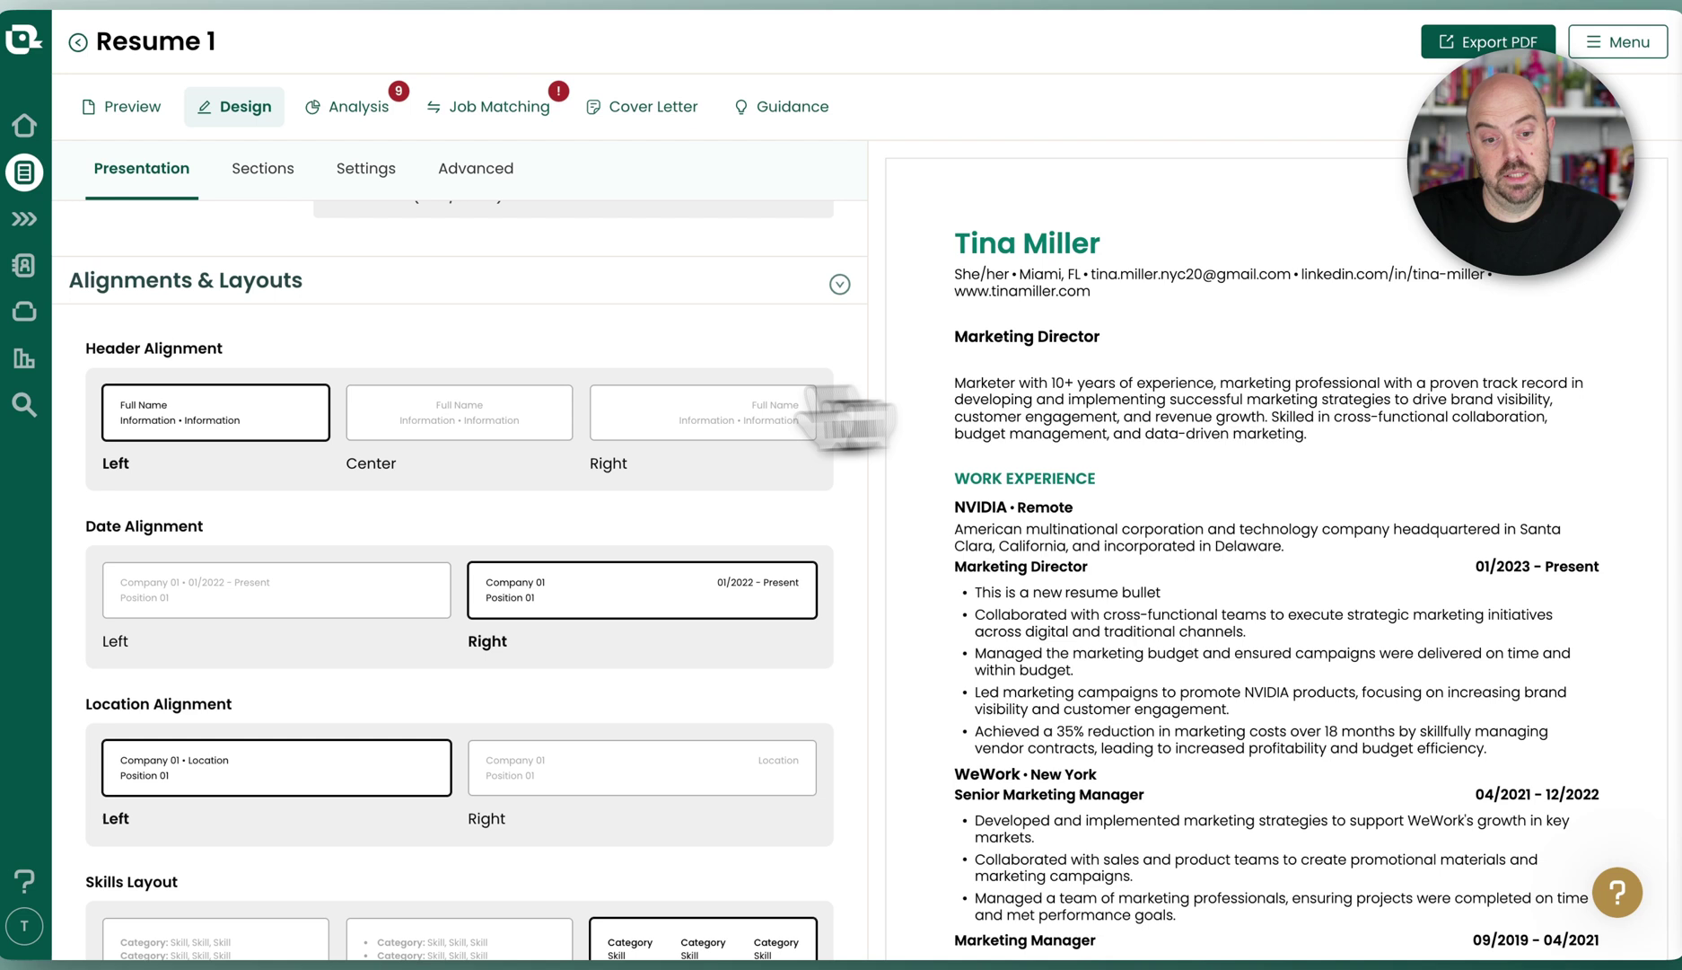
left_click(483, 420)
left_click(822, 432)
left_click(321, 420)
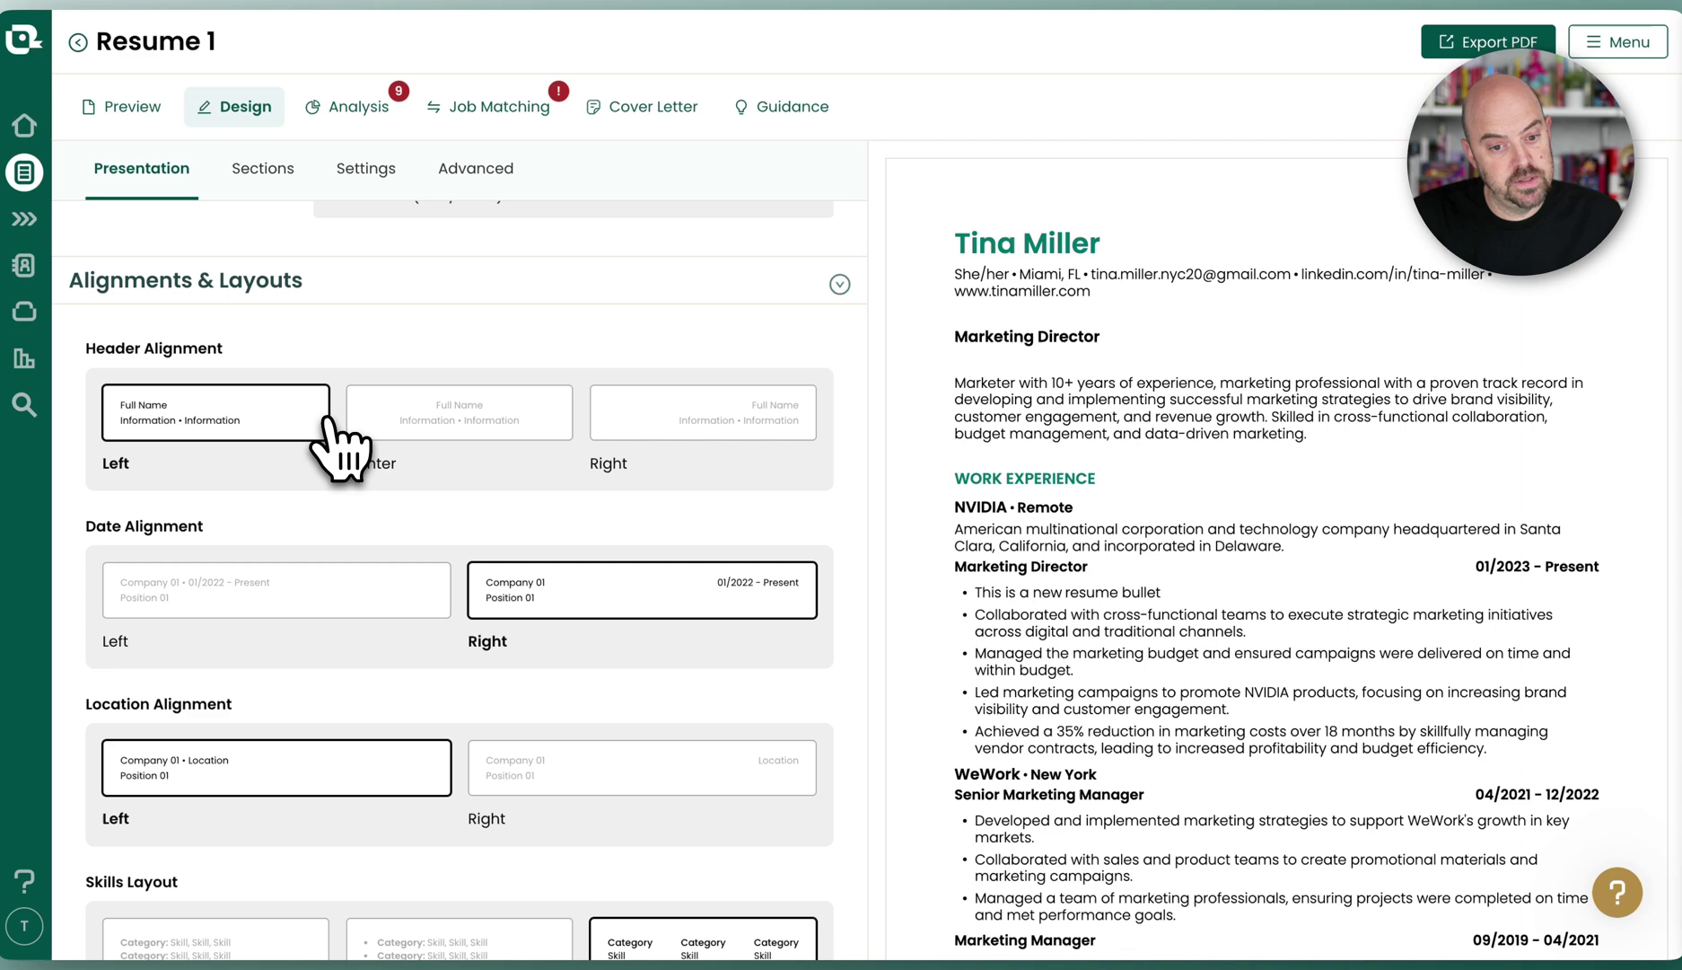
Right-align job locations and keep job dates right-aligned after testing inline dates
scroll(424, 451, "down", 4)
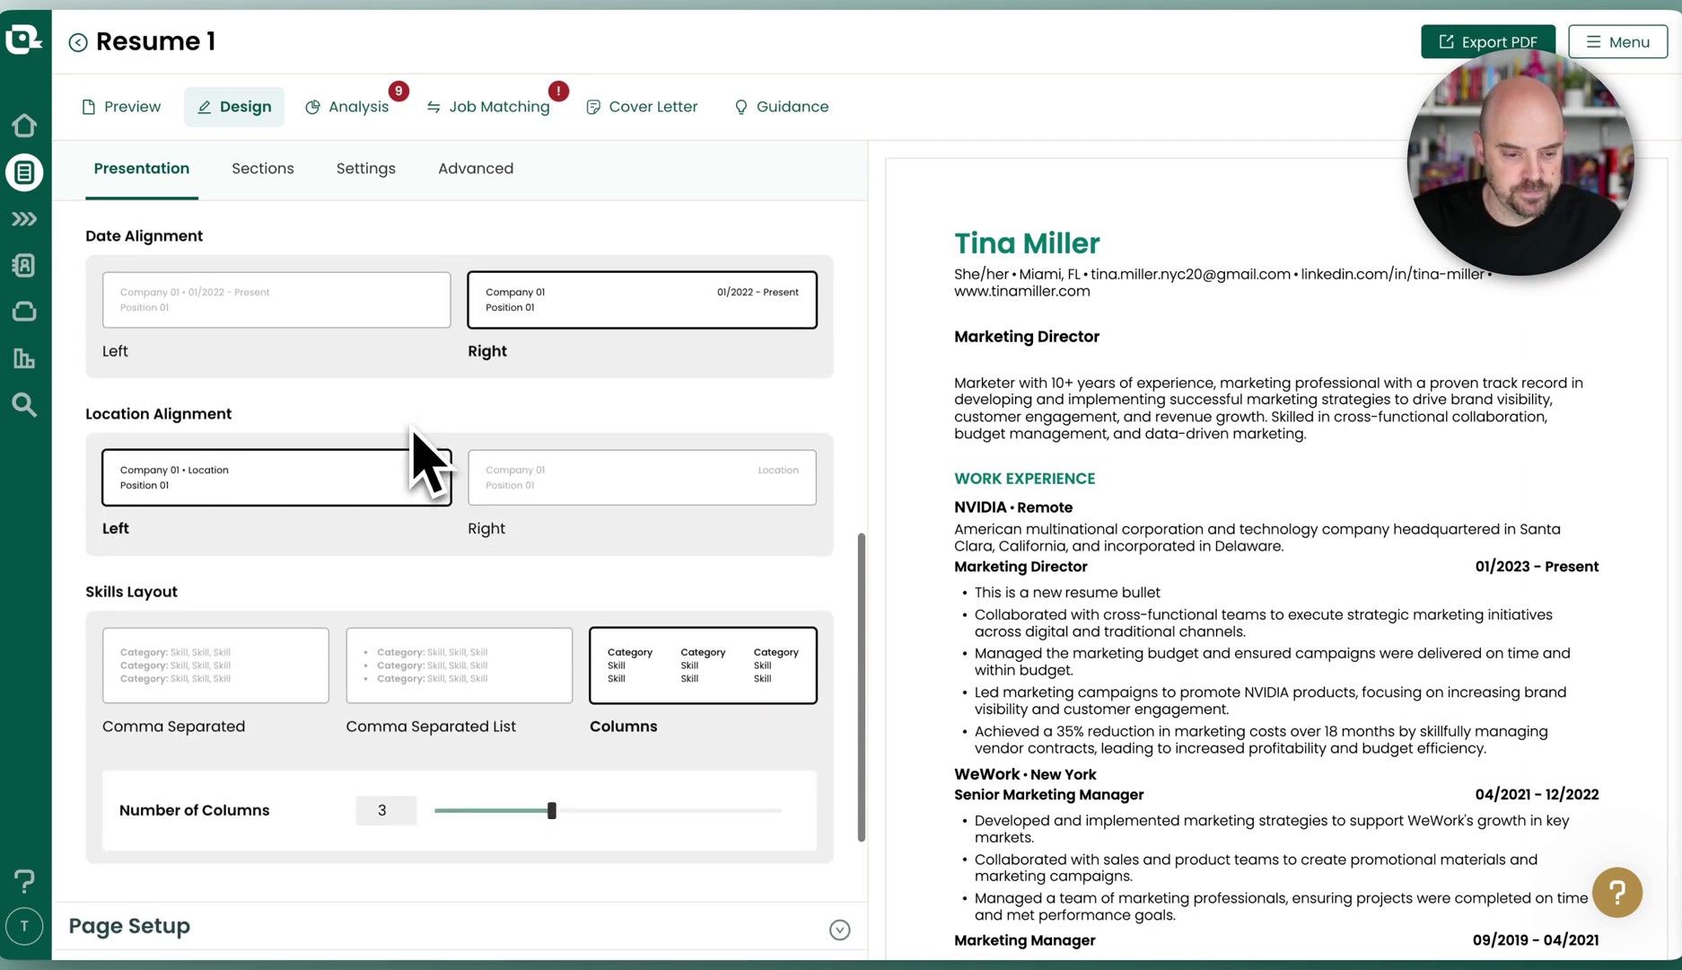
scroll(417, 406, "up", 1)
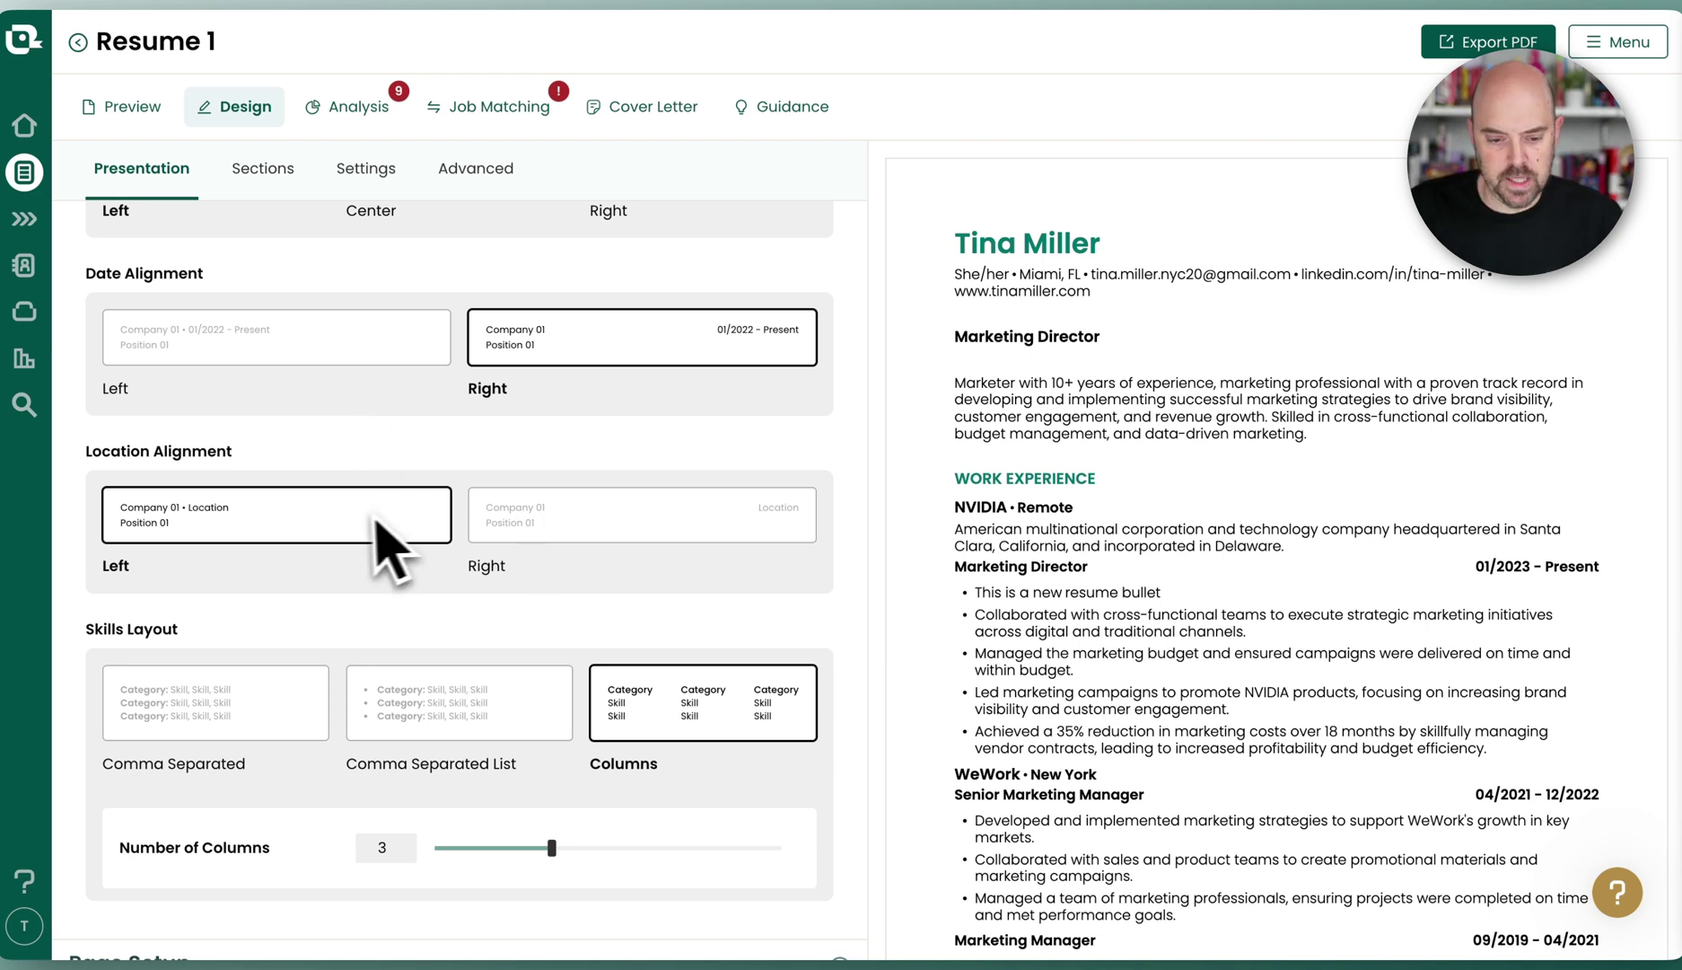
left_click(557, 536)
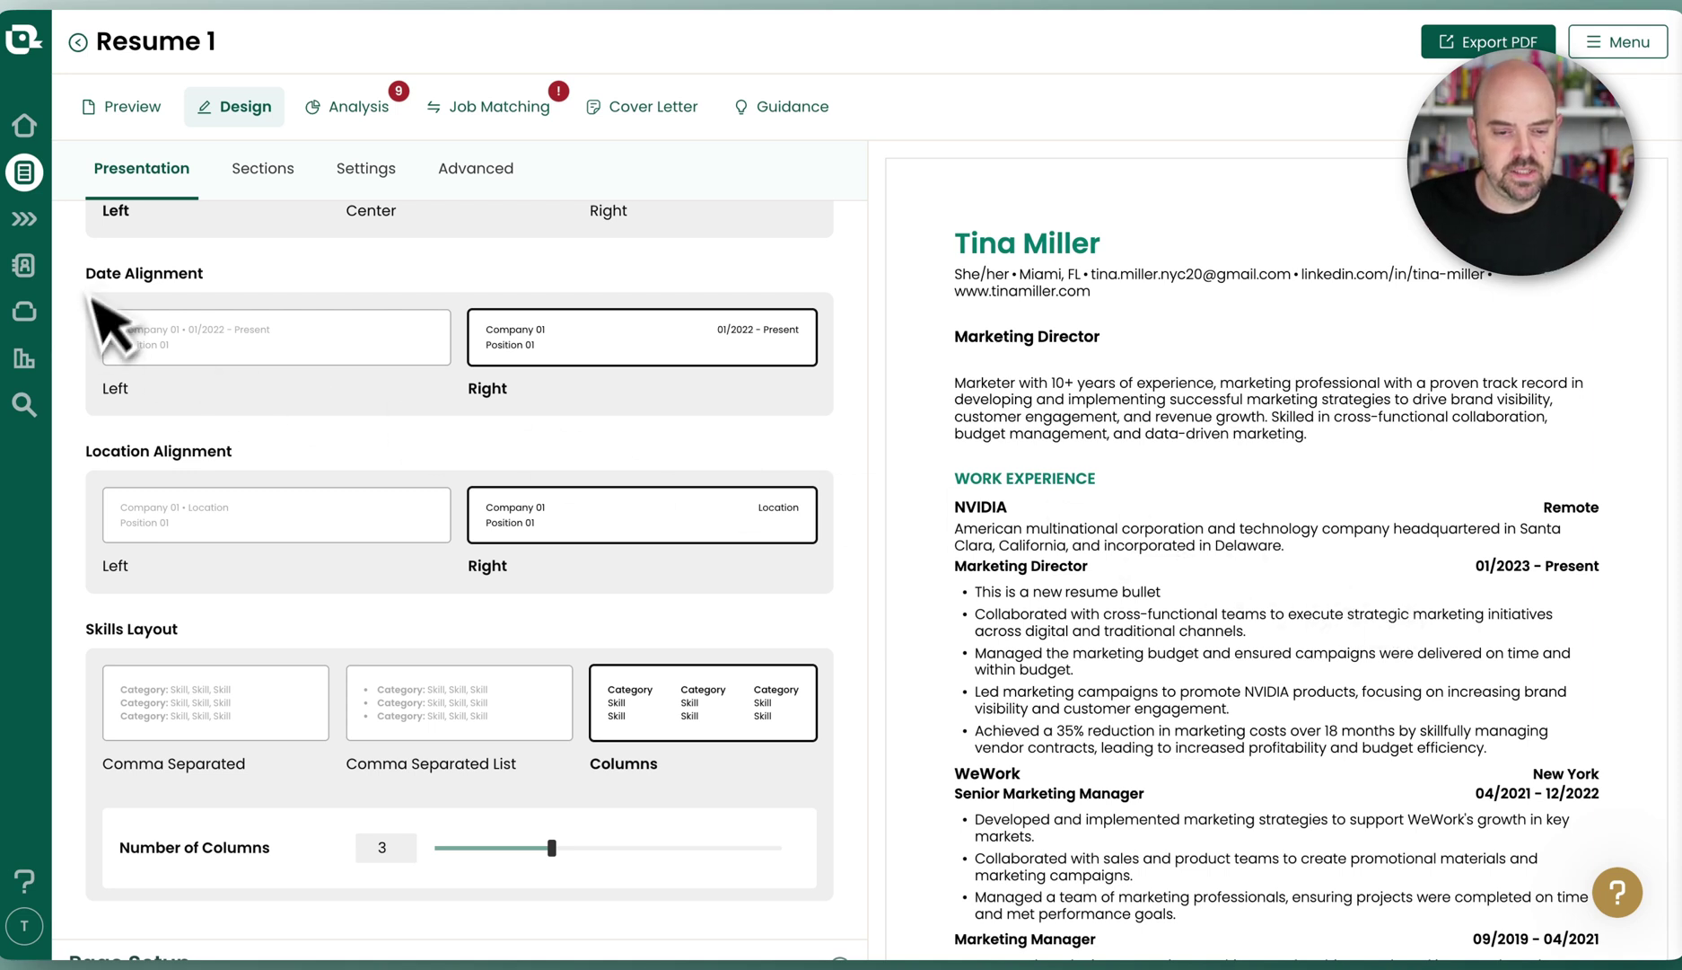
left_click(260, 346)
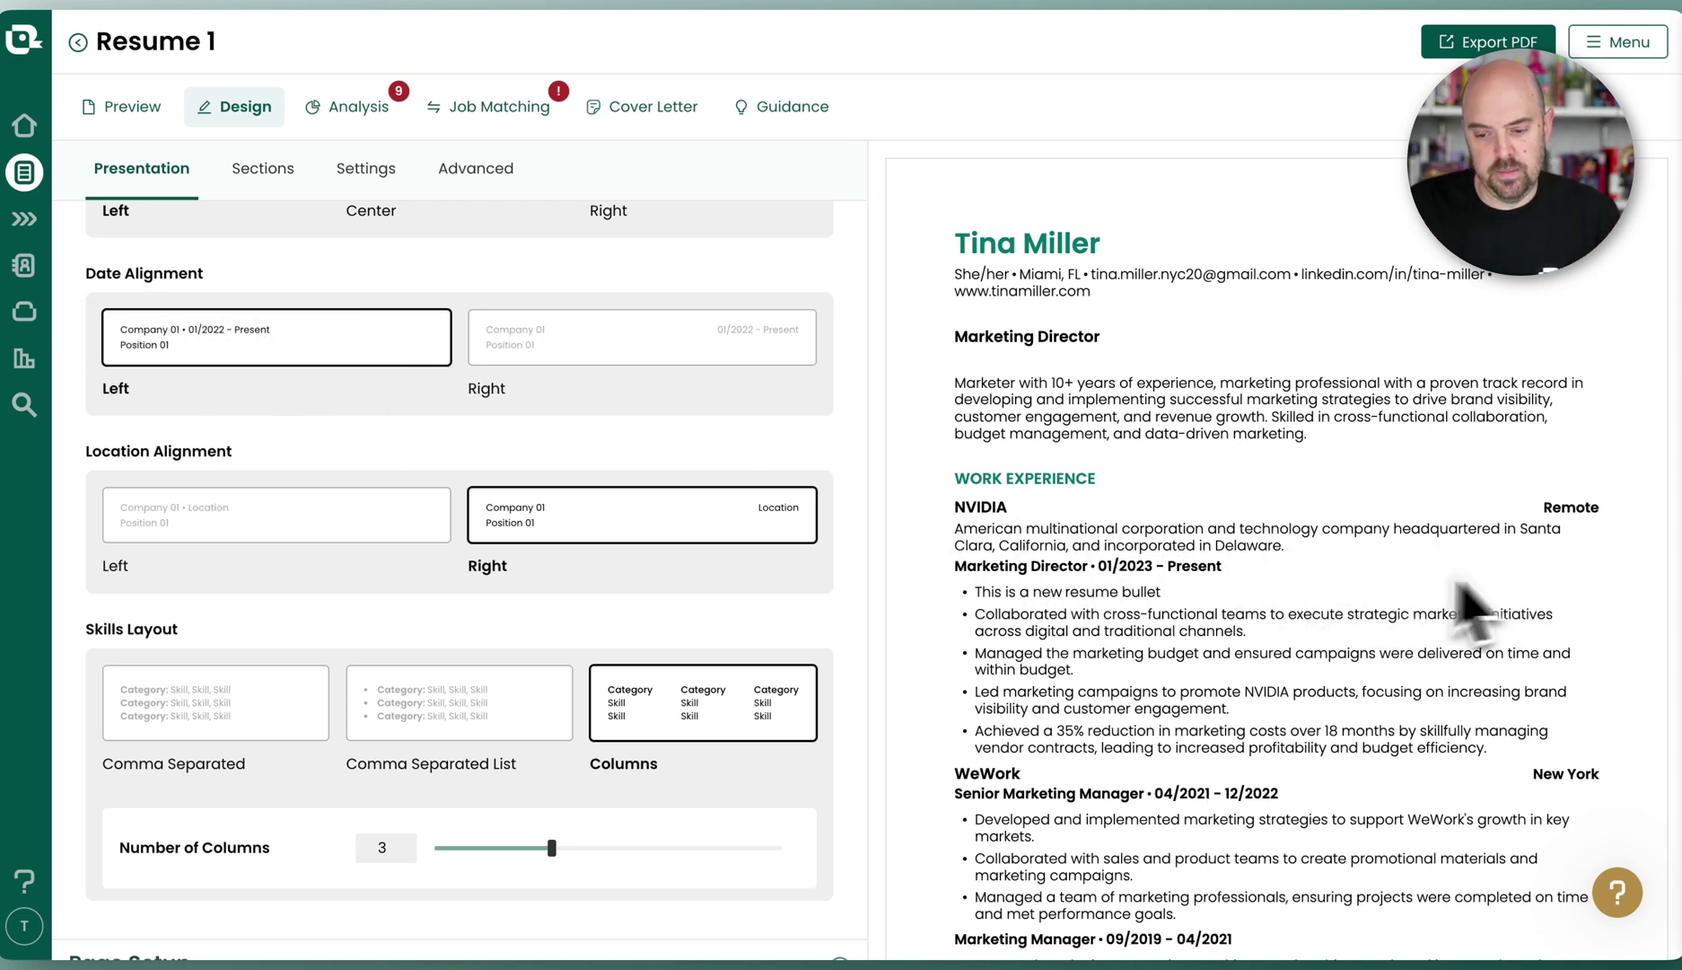
left_click(507, 346)
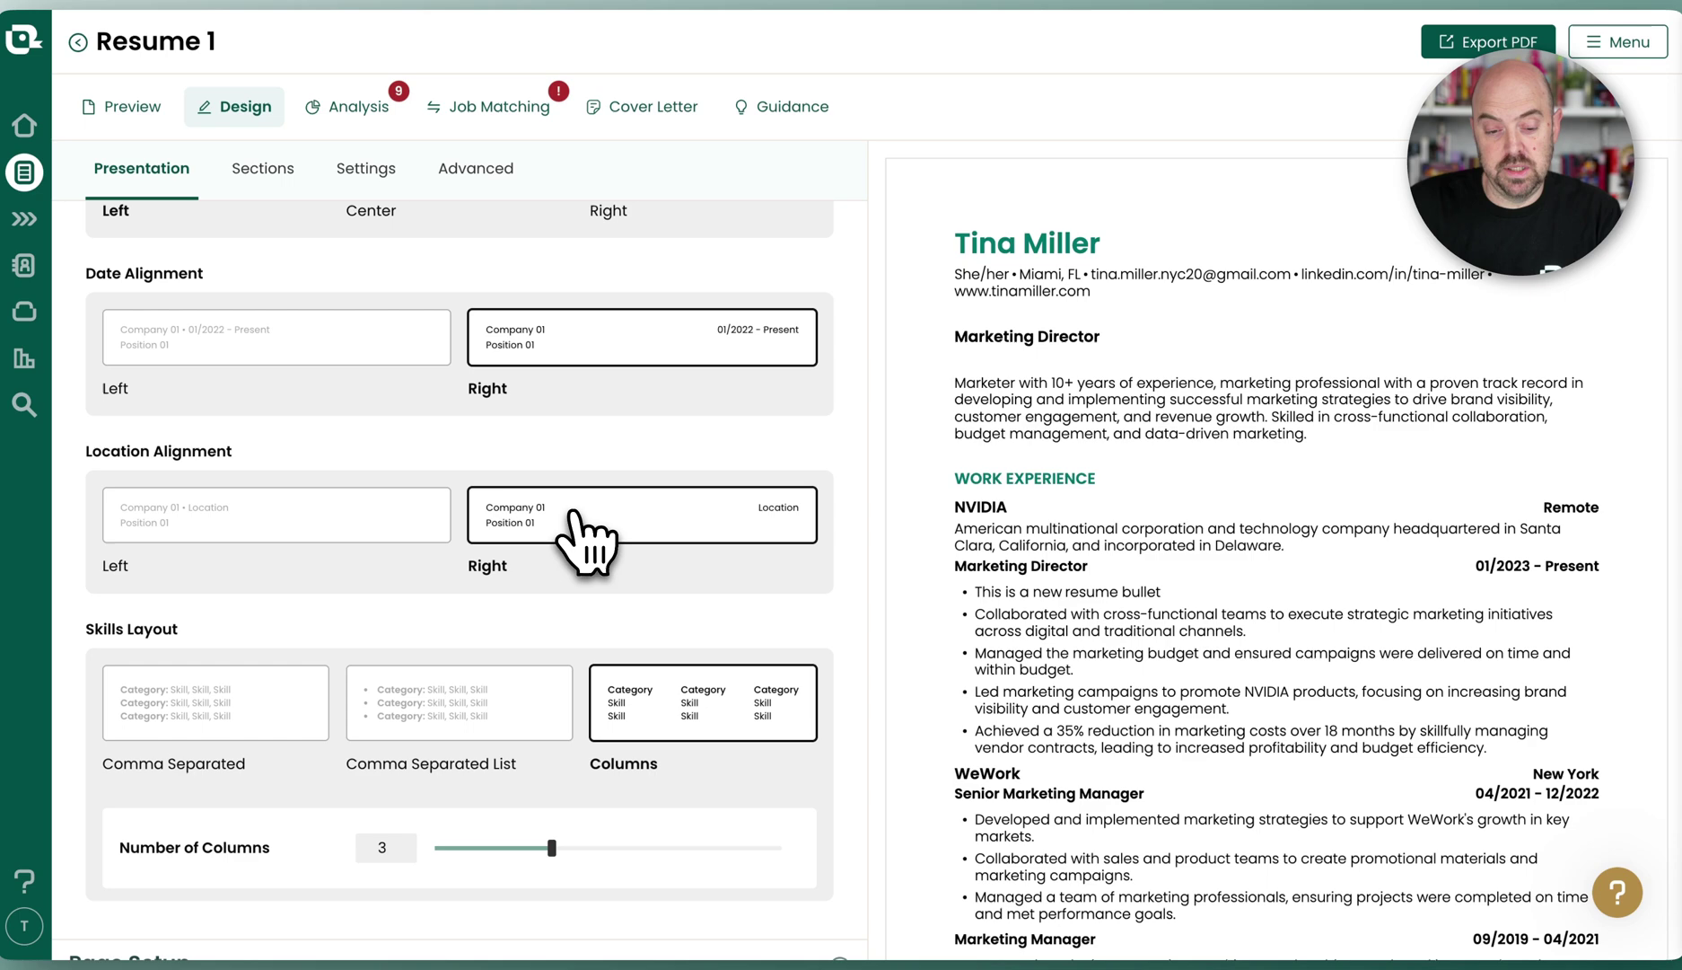
Return to content editing and expand Work Experience to review the NVIDIA Marketing Director entry
left_click(125, 106)
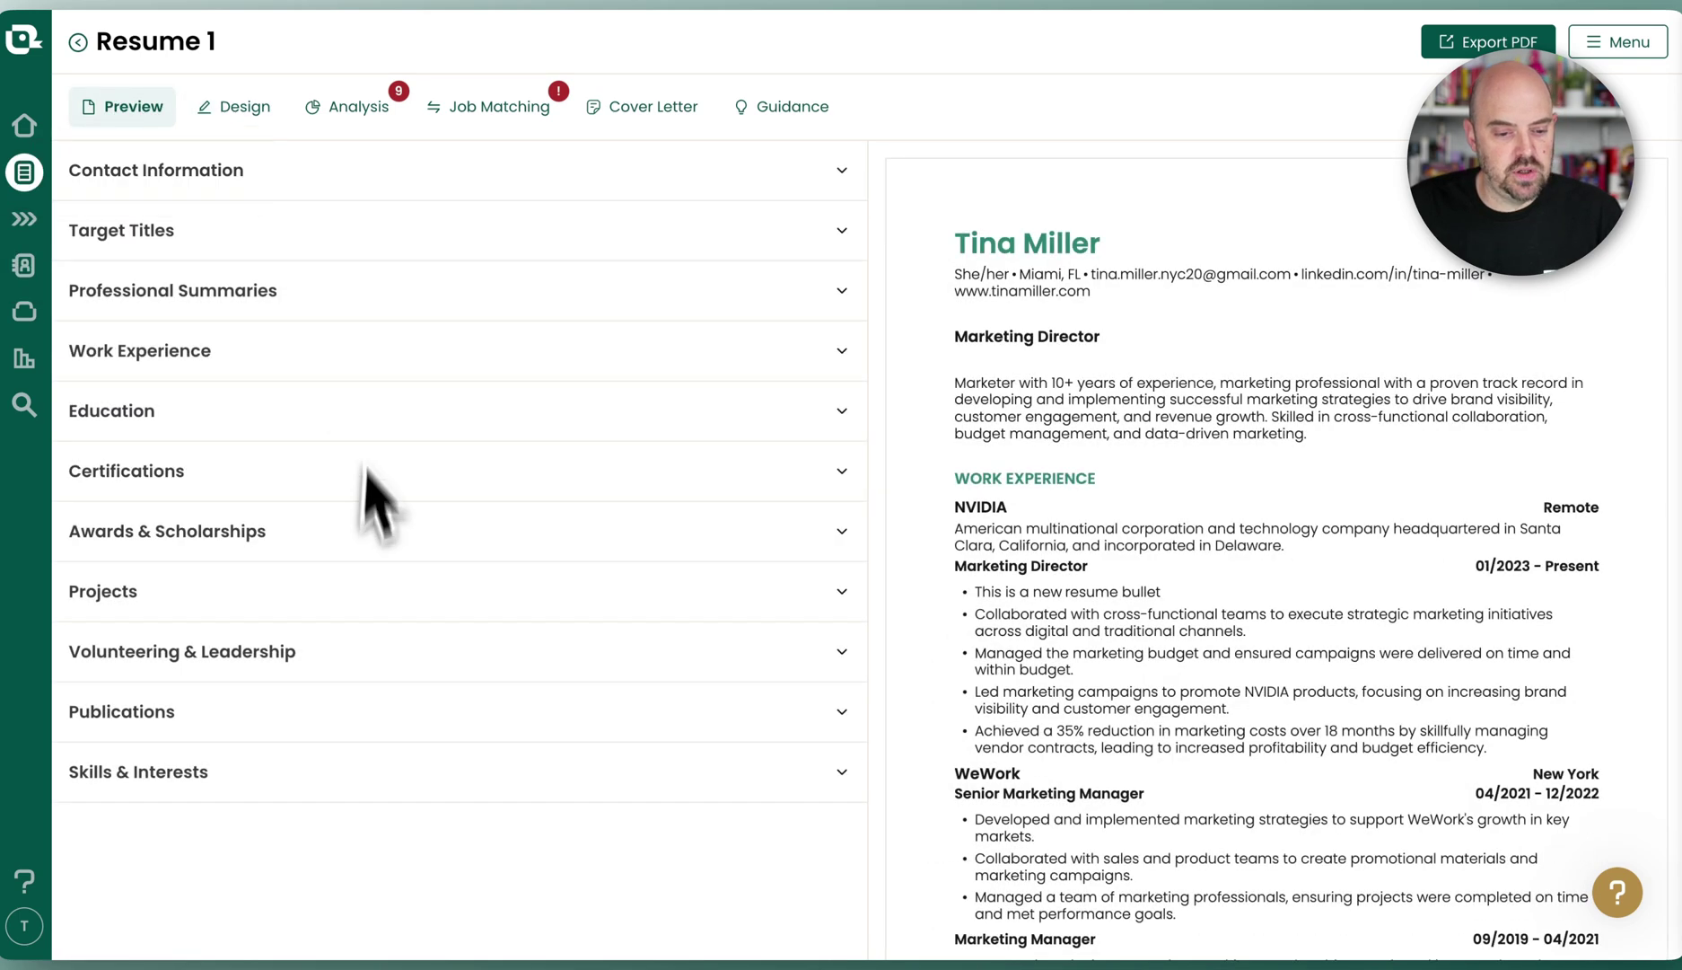
left_click(146, 368)
scroll(337, 584, "down", 1)
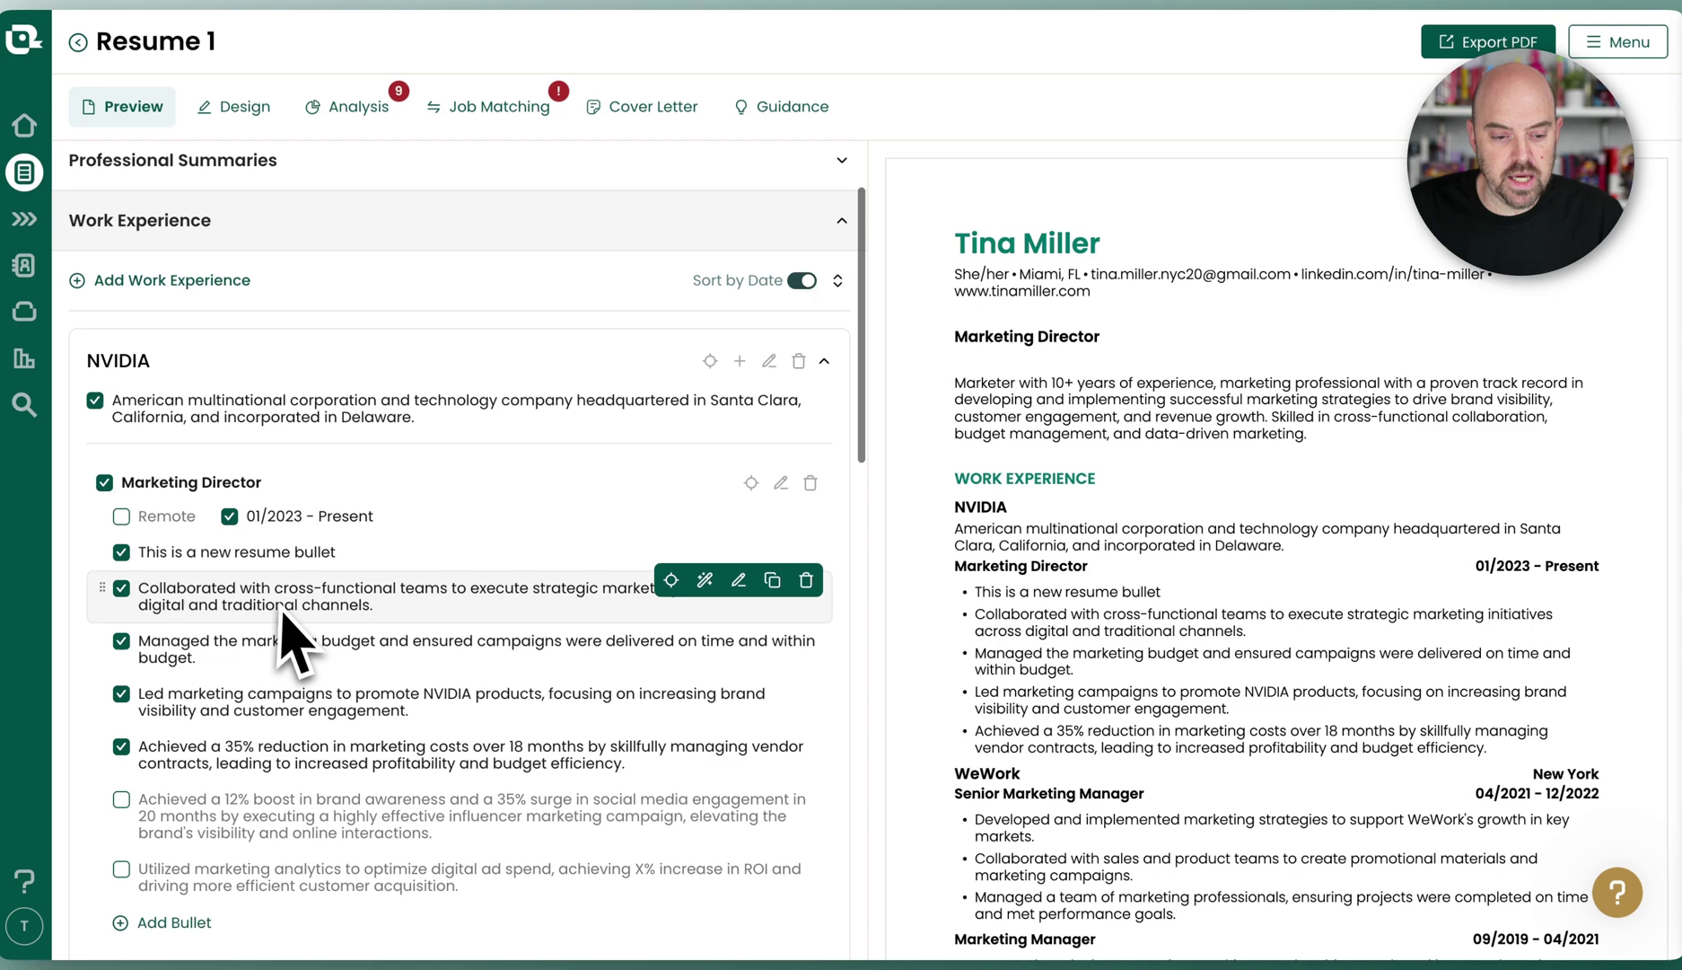
scroll(269, 637, "down", 3)
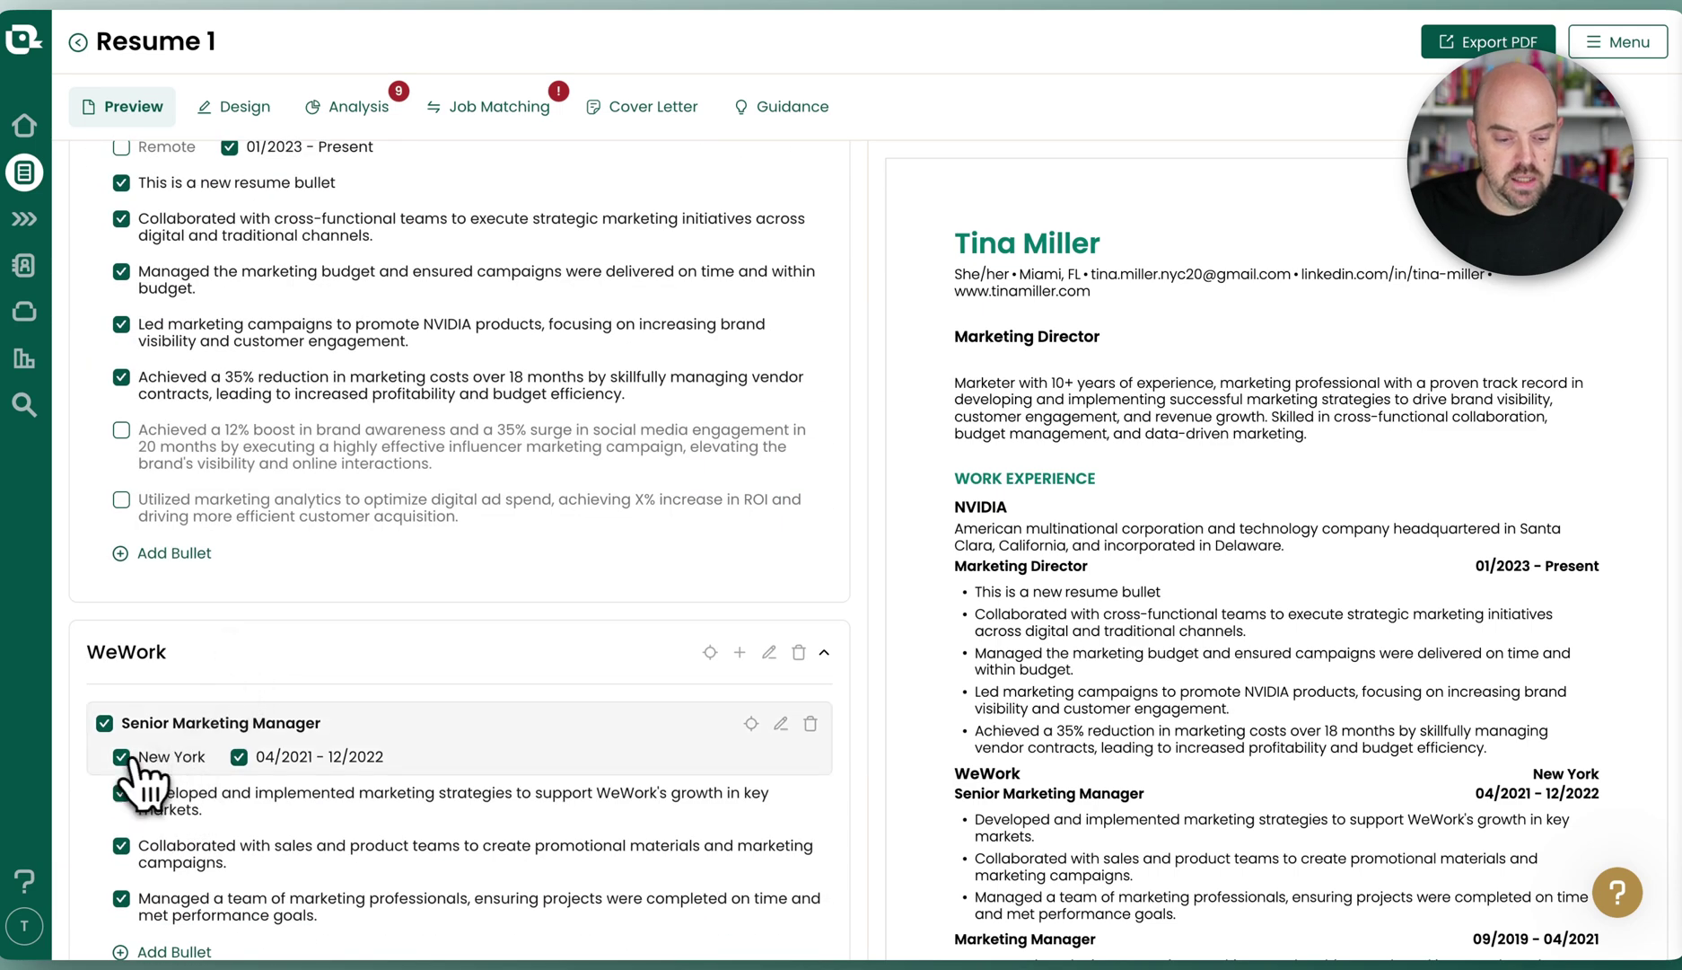
scroll(184, 601, "up", 1)
scroll(175, 602, "up", 1)
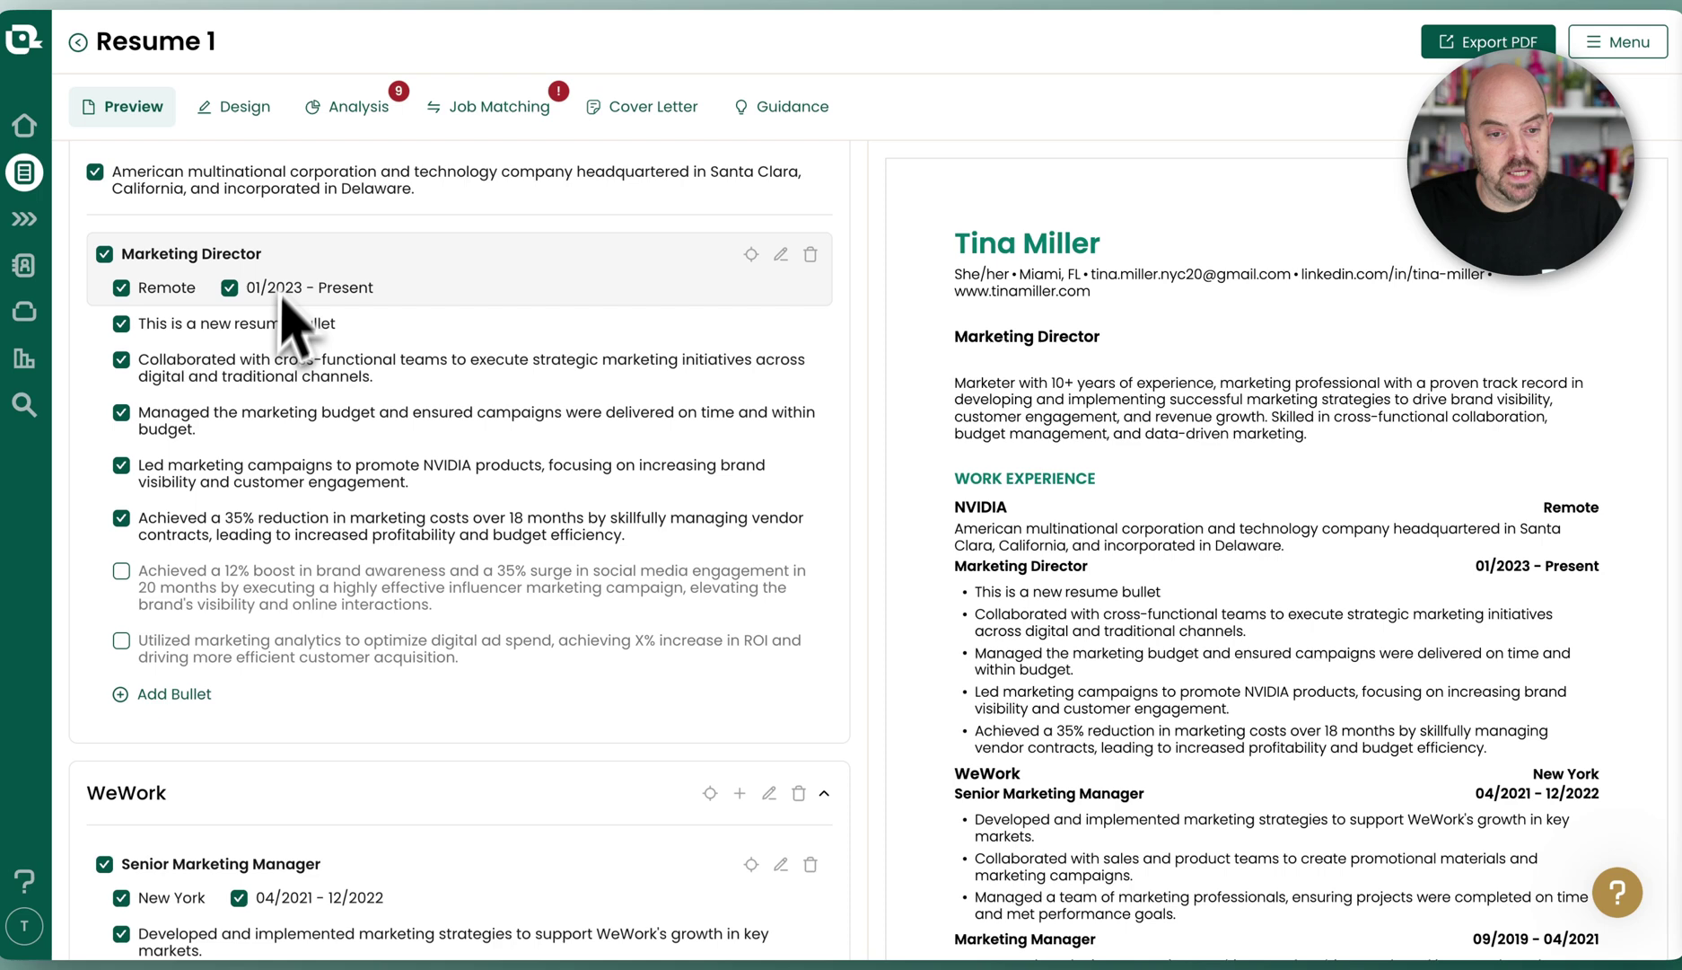
left_click(247, 116)
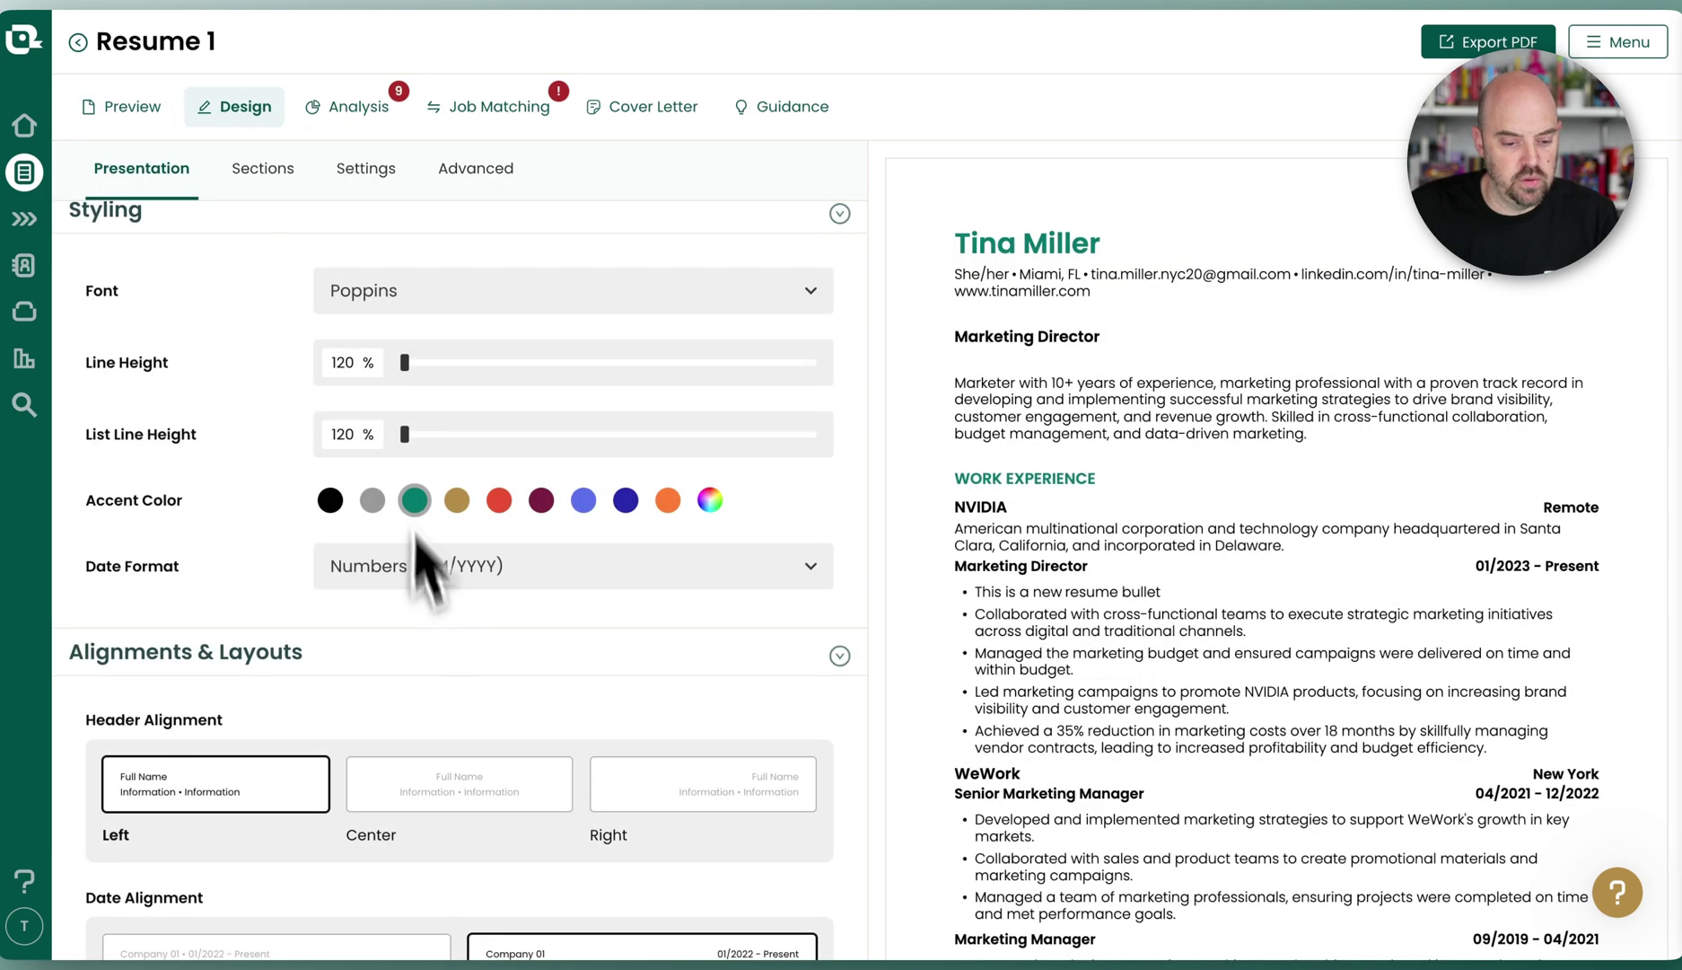
scroll(477, 691, "down", 4)
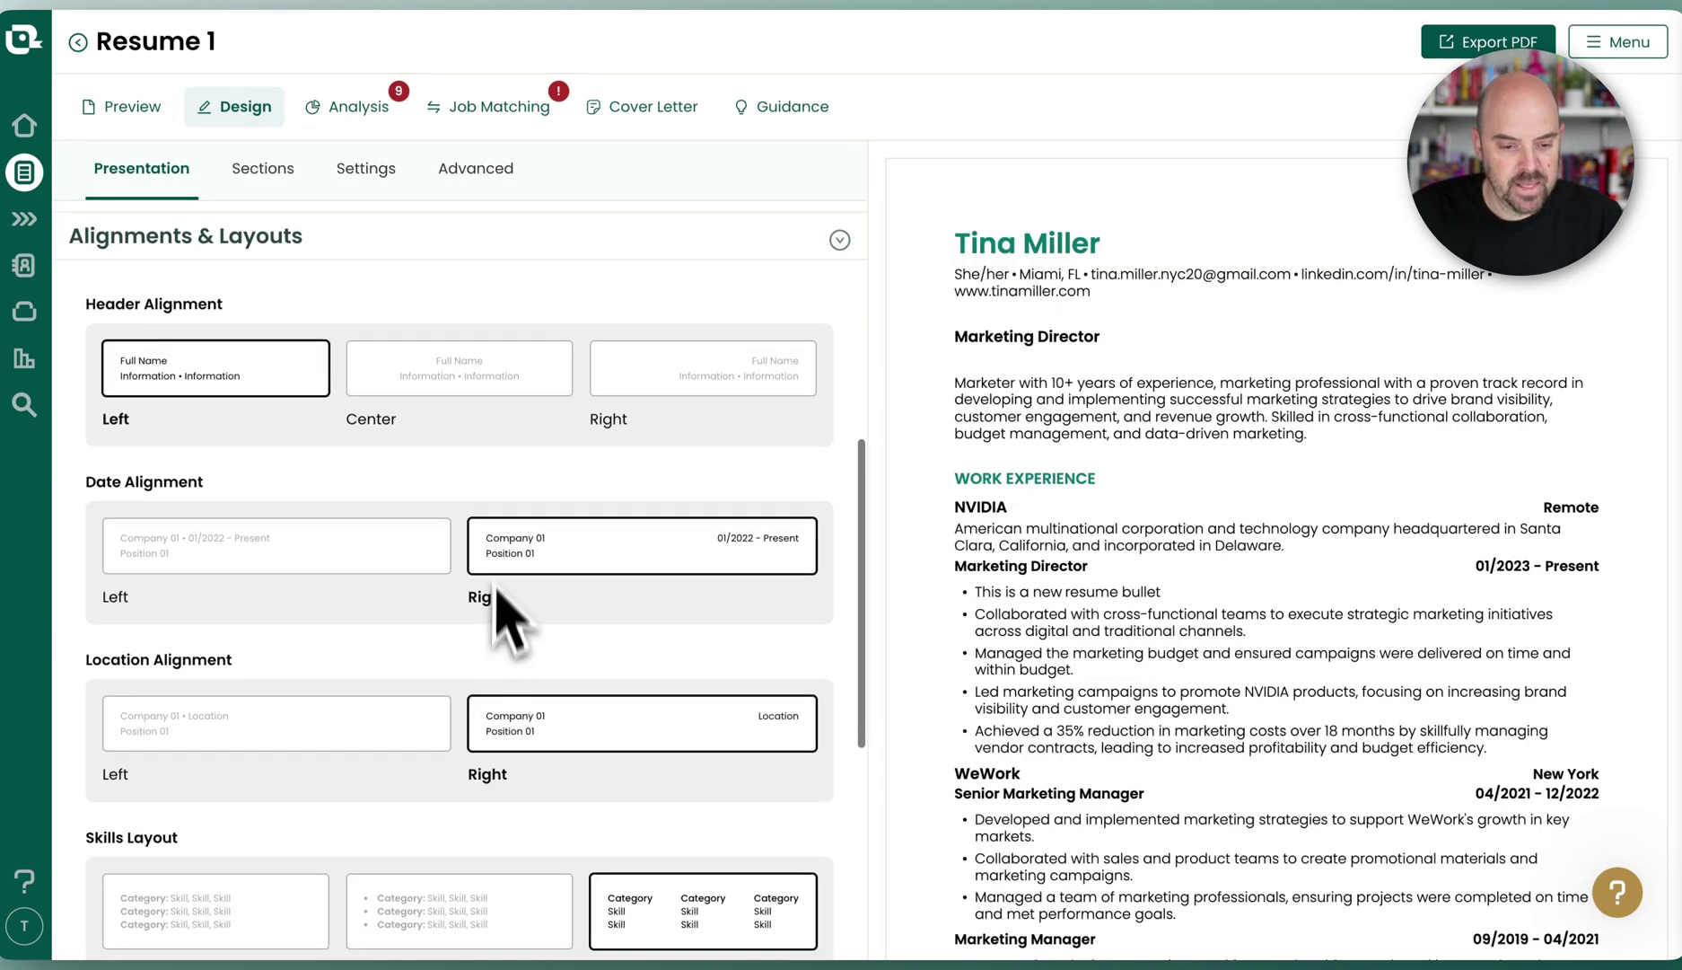
scroll(710, 656, "down", 2)
scroll(682, 639, "down", 2)
scroll(1279, 693, "down", 5)
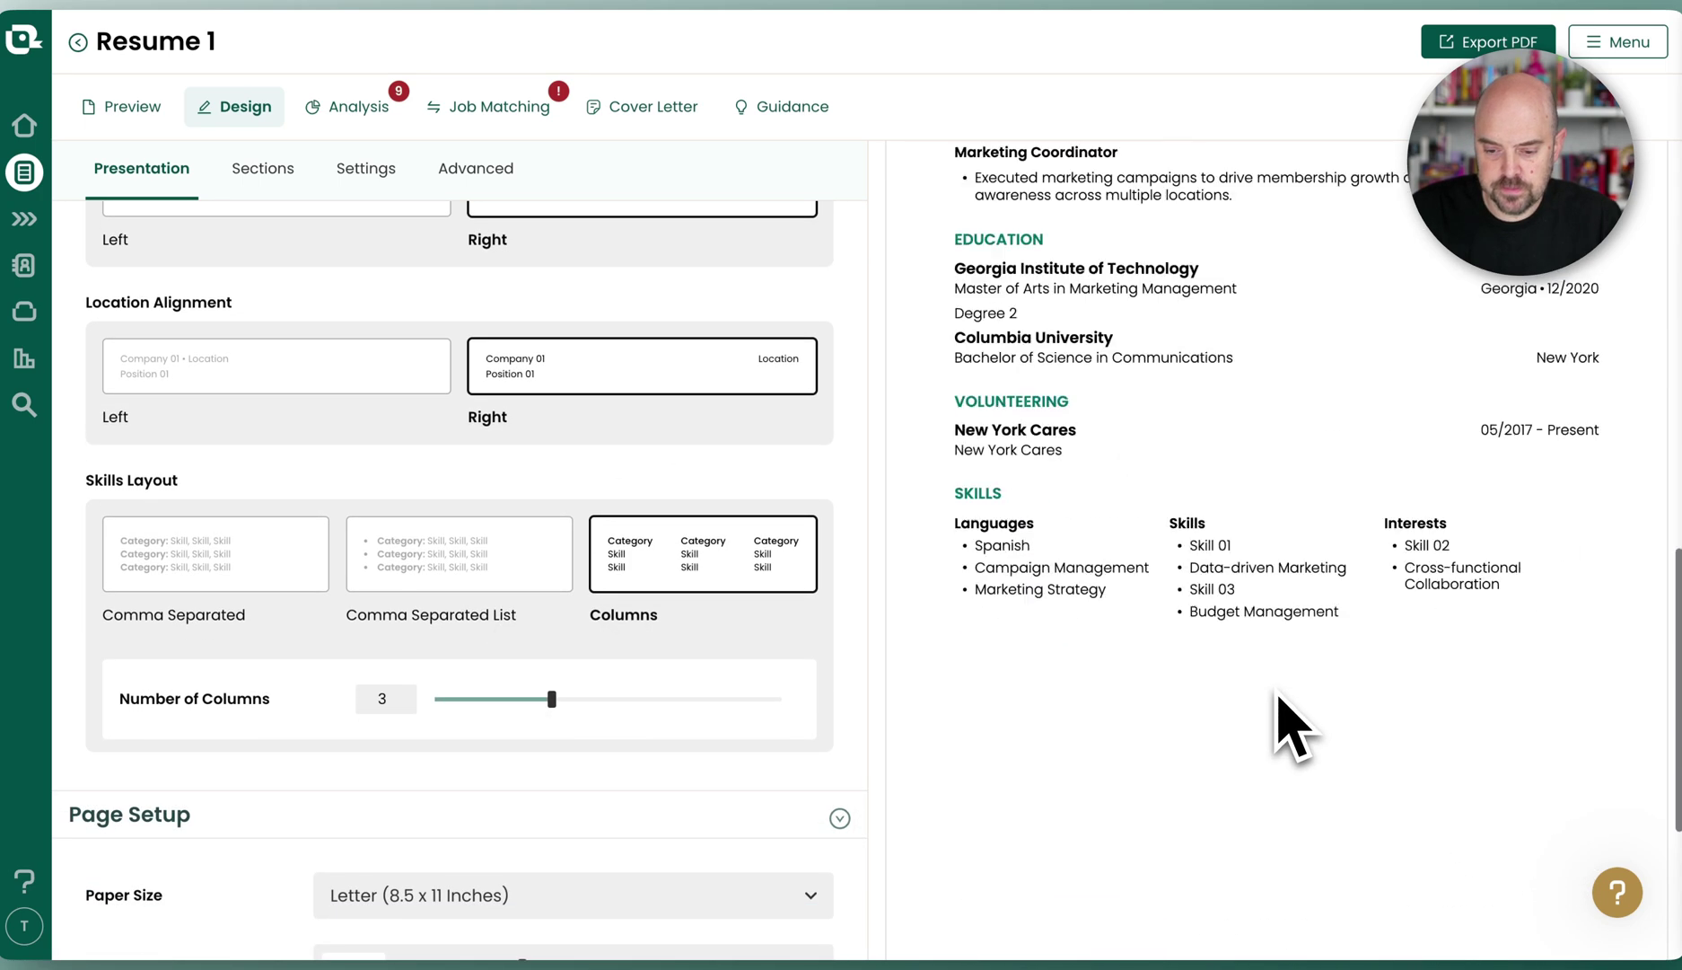
scroll(1293, 727, "down", 1)
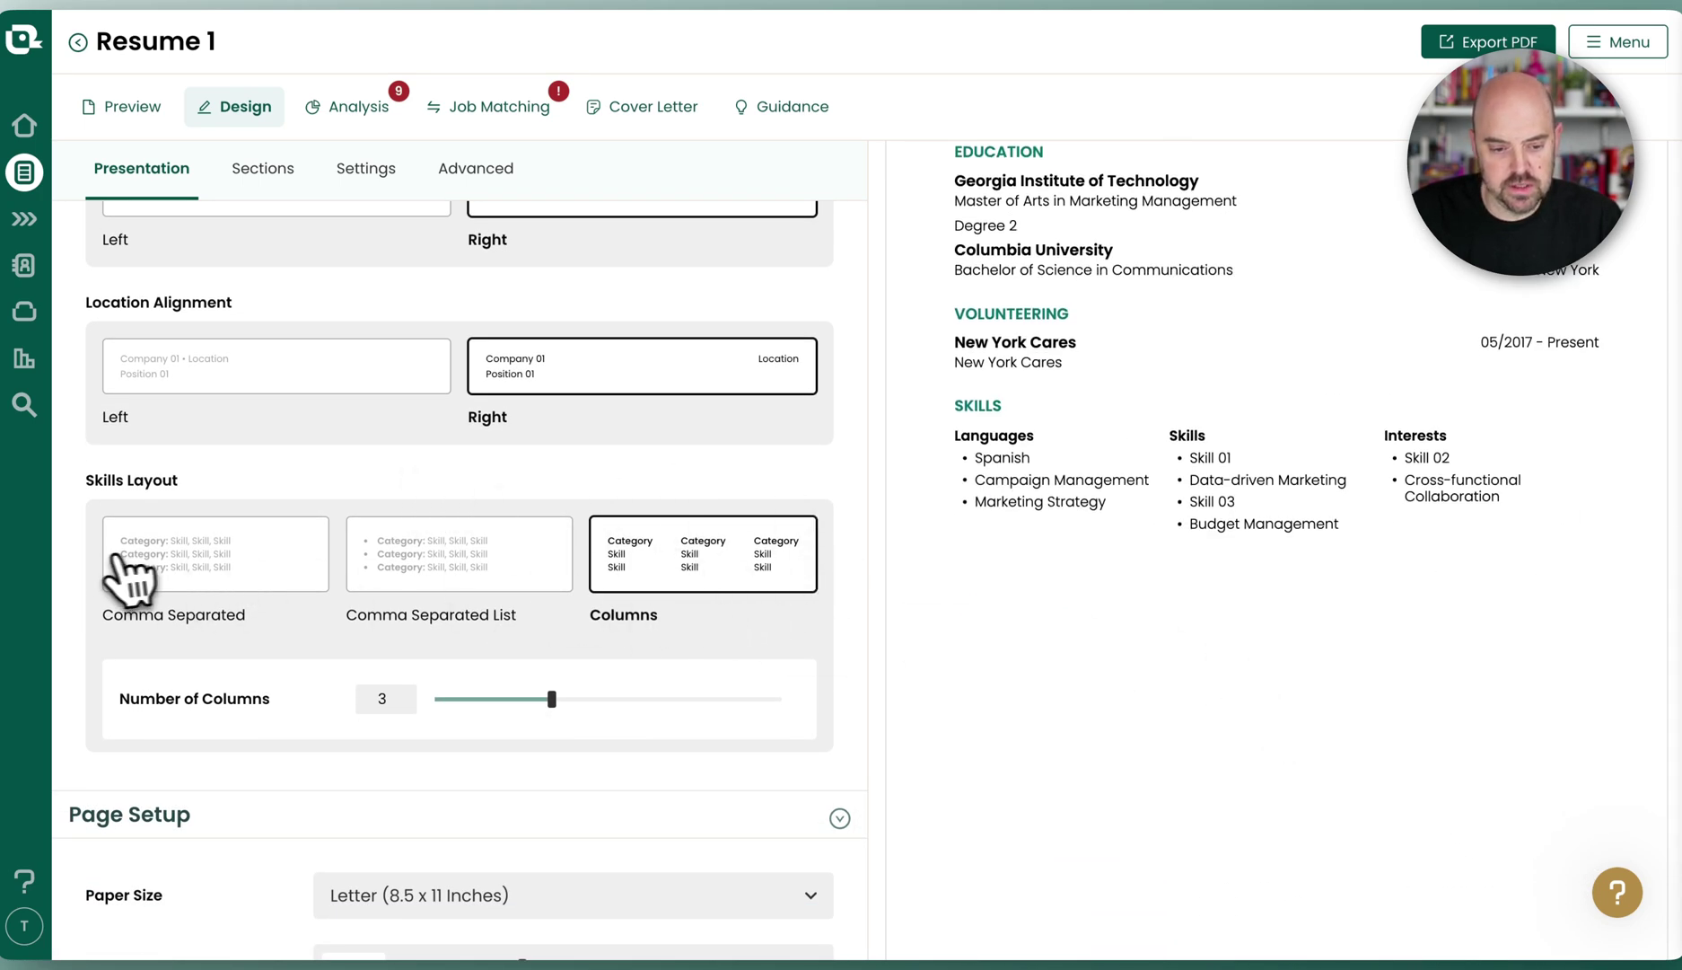
left_click(128, 579)
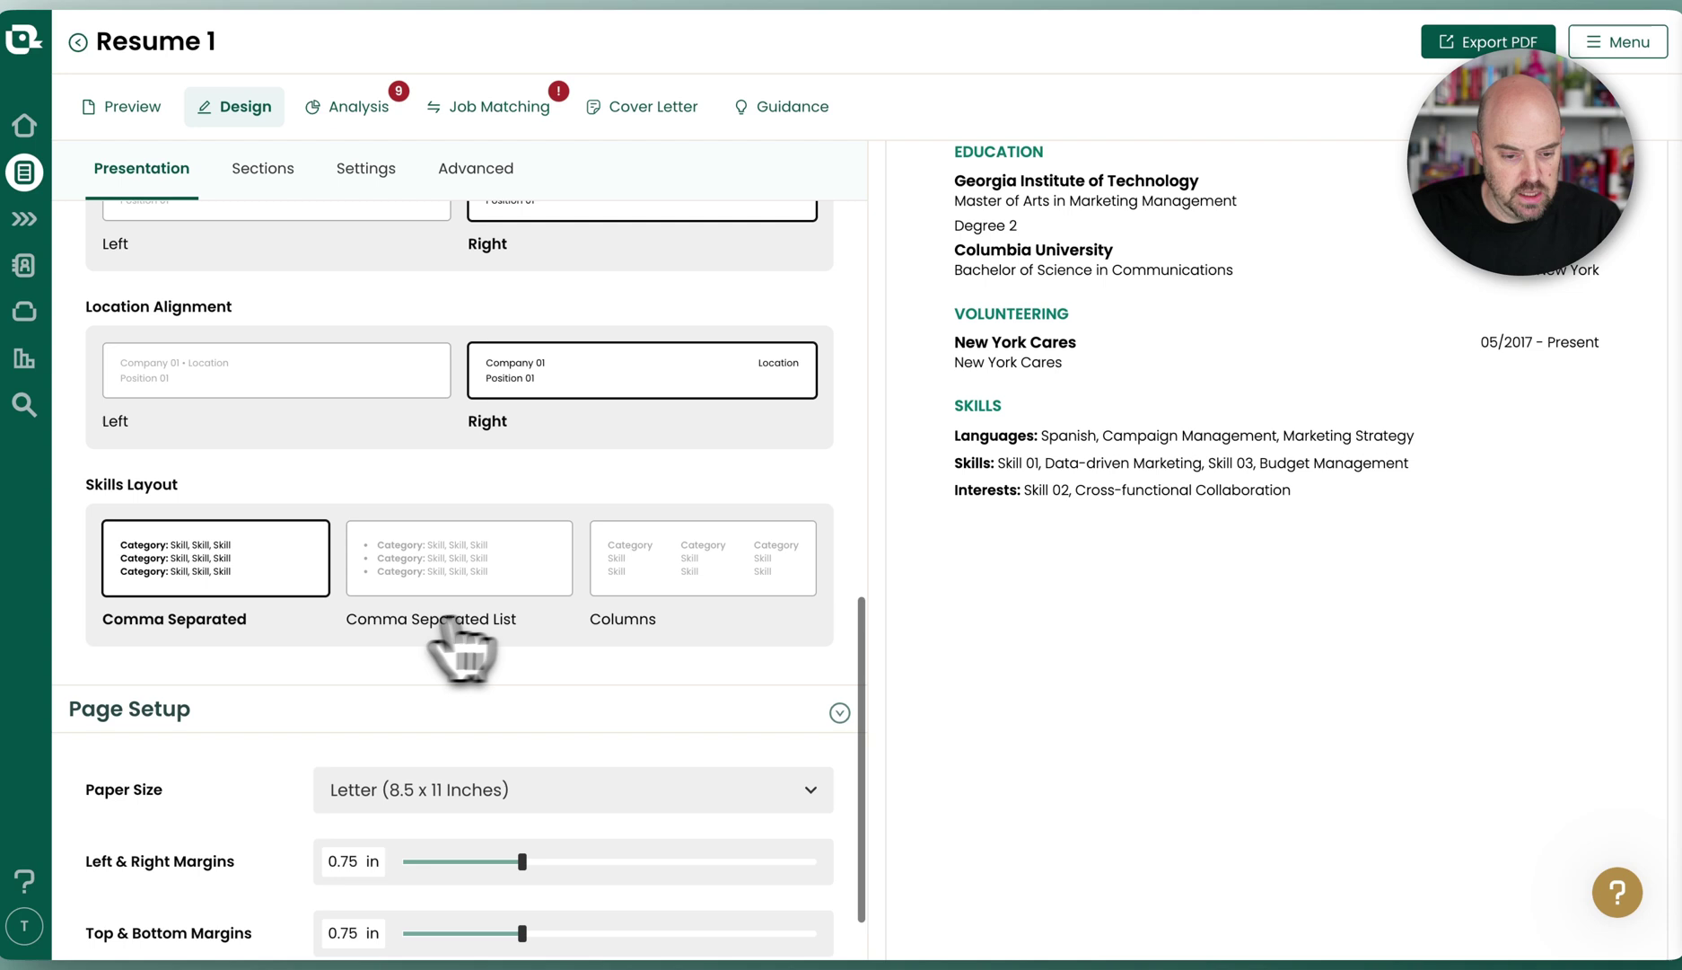
scroll(233, 601, "up", 1)
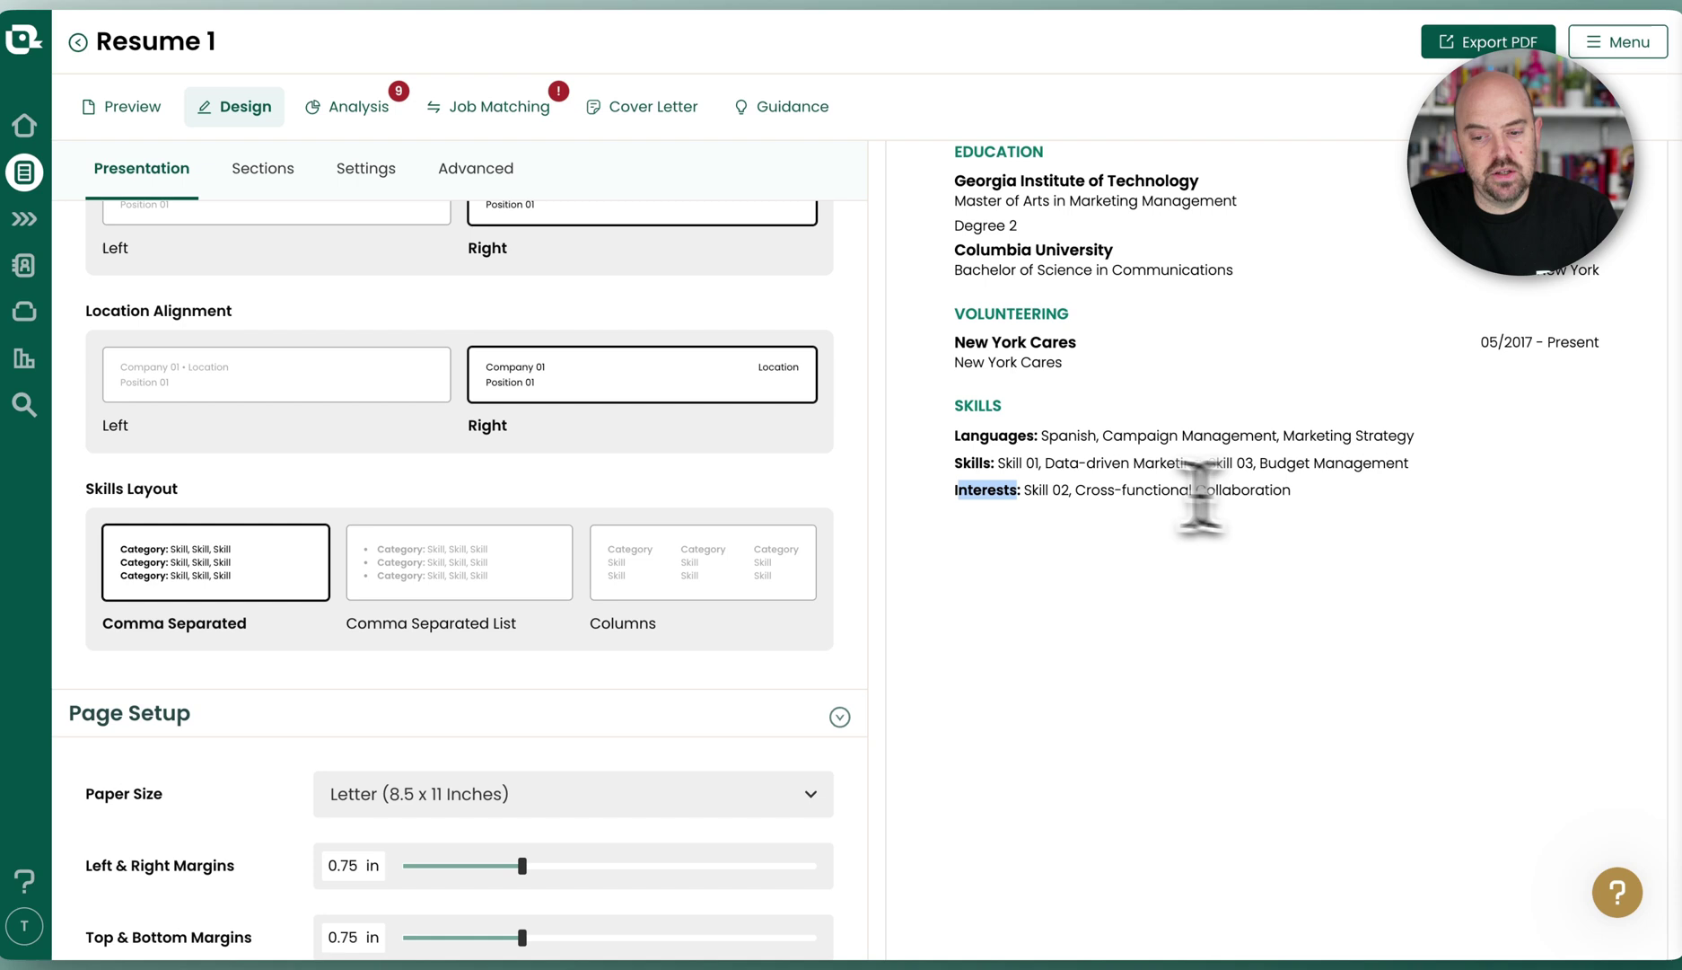
left_click(535, 581)
left_click(689, 574)
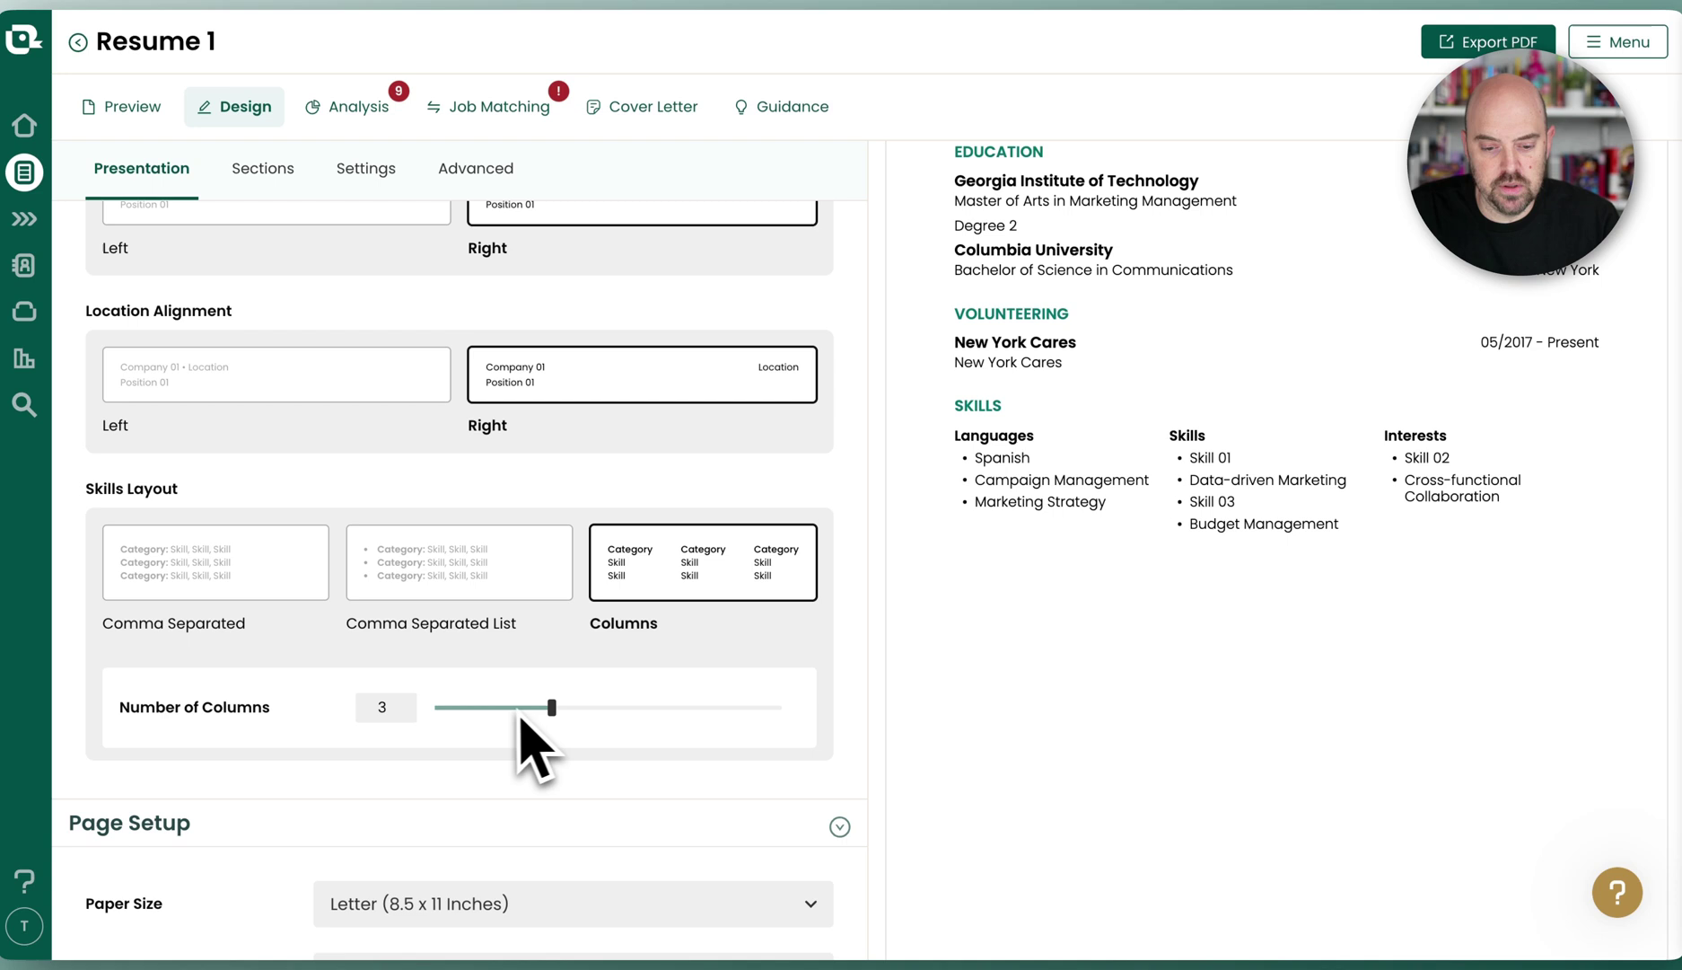
left_click_drag(519, 714, 600, 718)
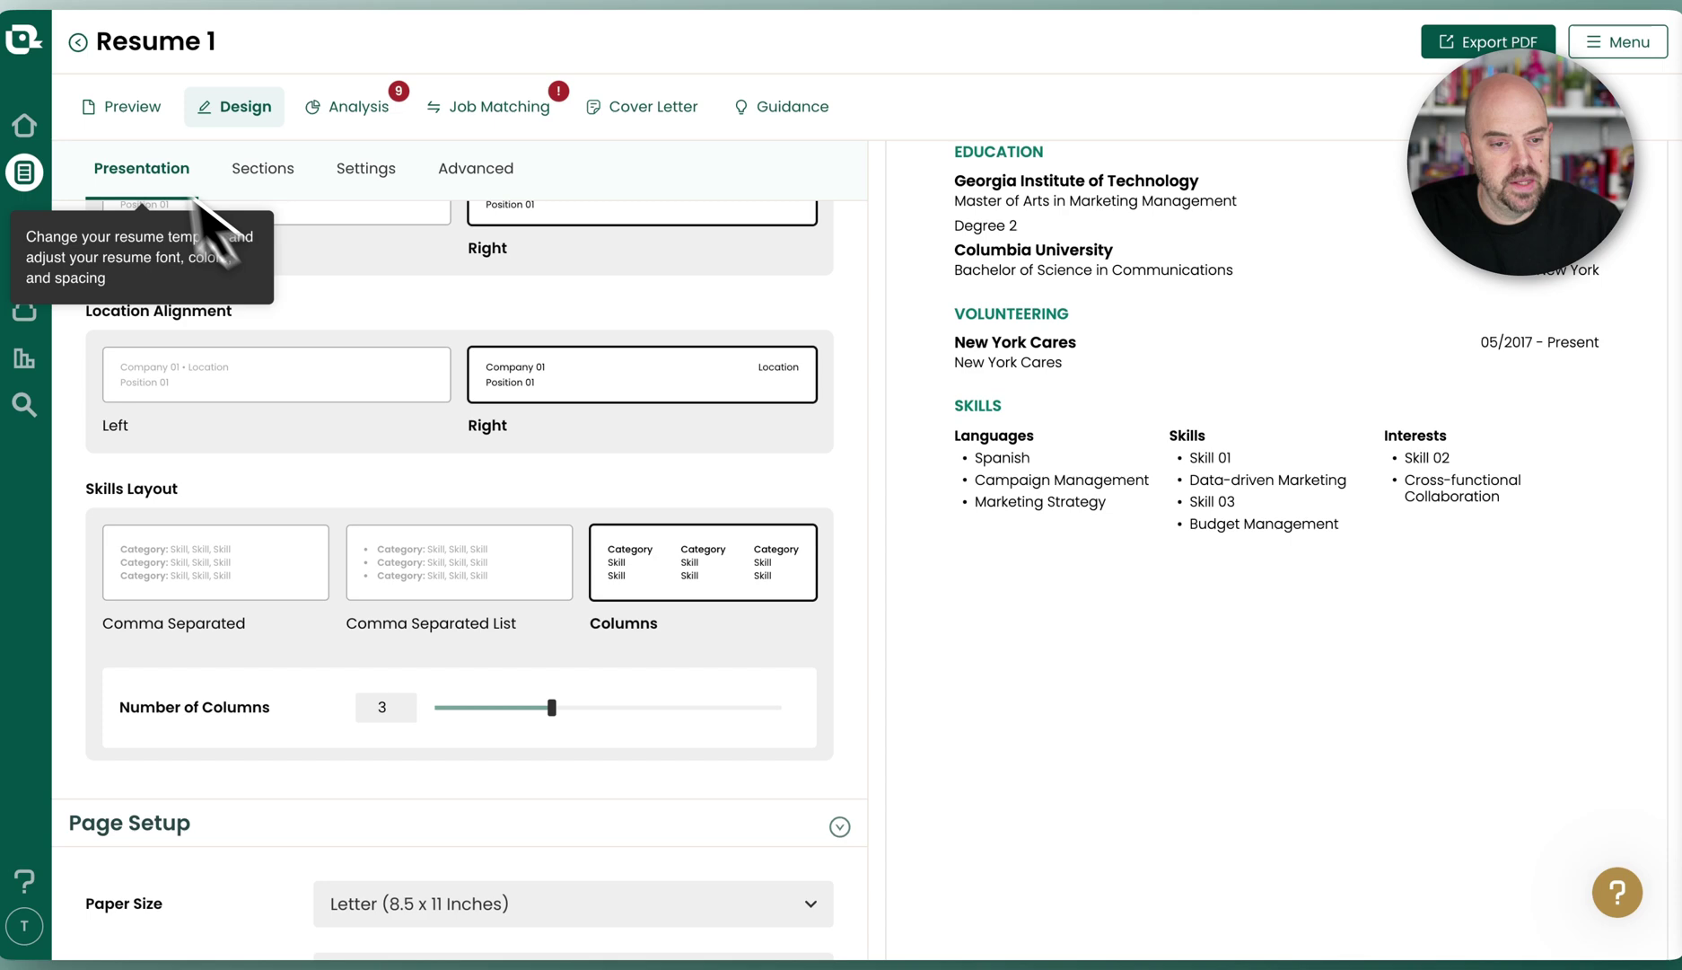
Return to content editing and expand the Skills & Interests section
left_click(126, 107)
scroll(305, 556, "down", 10)
left_click(180, 875)
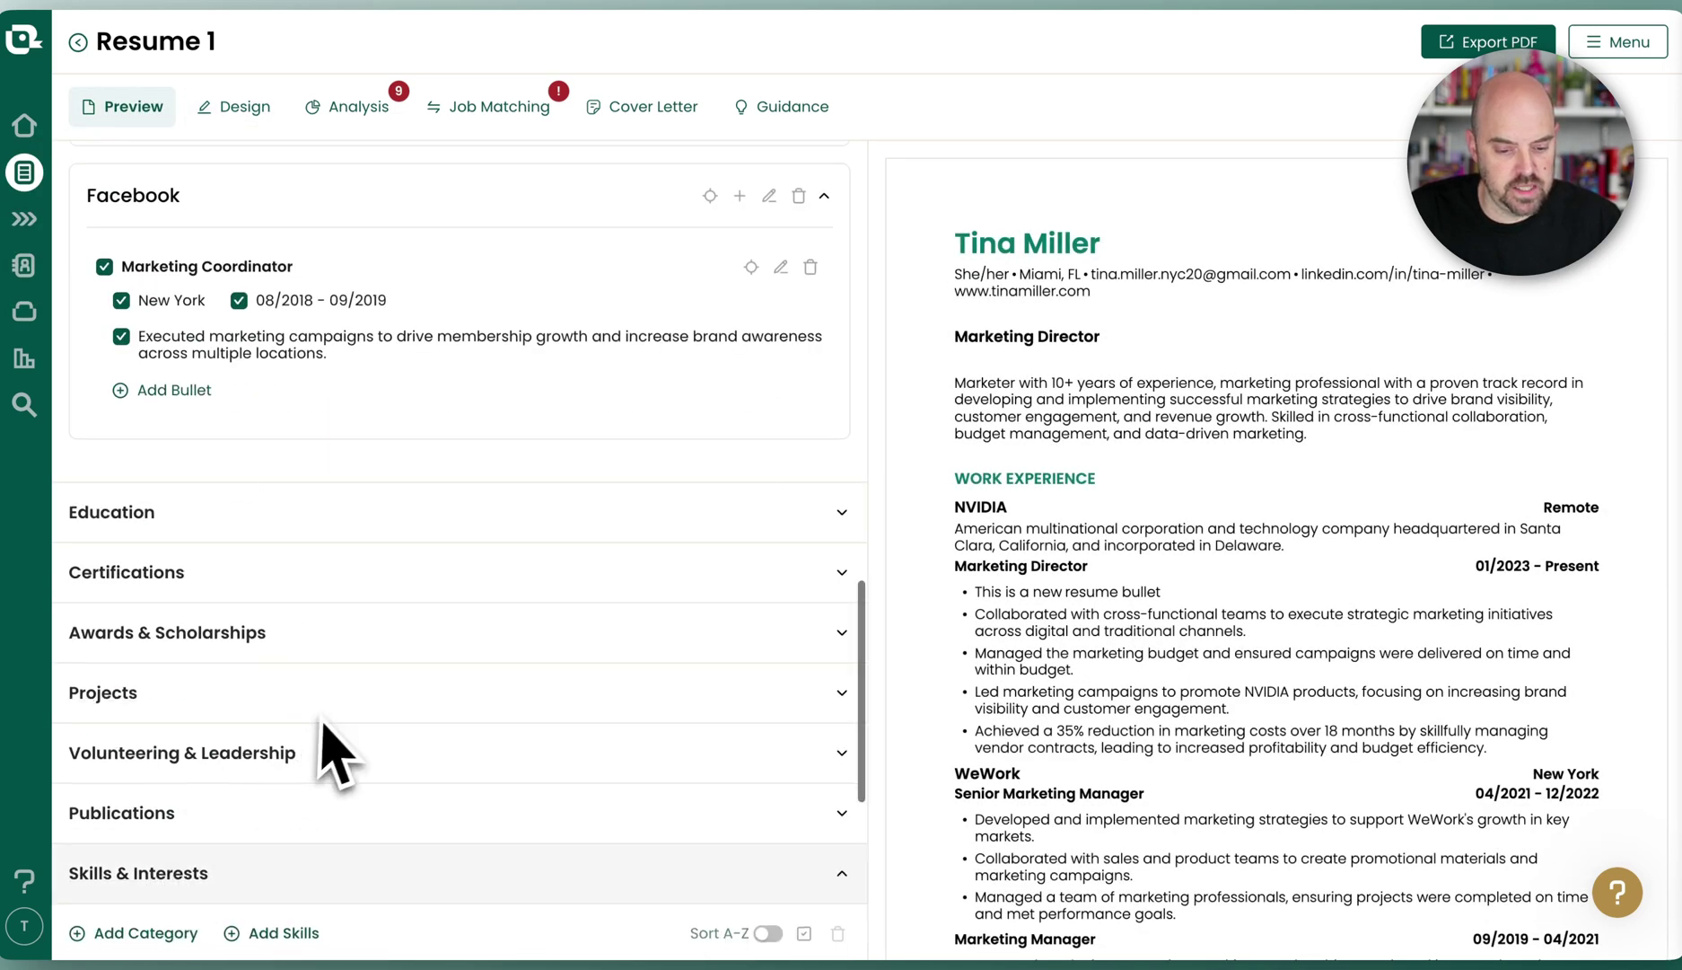
scroll(331, 749, "down", 6)
Move Spanish, Campaign Management, Marketing Strategy, Skill 01 and Budget Management out of their categories
left_click_drag(175, 588, 144, 449)
left_click_drag(236, 567, 162, 440)
left_click_drag(161, 579, 171, 440)
left_click_drag(117, 709, 297, 445)
left_click_drag(204, 754, 346, 489)
Hide all Interests skills from the resume and go back to design settings
left_click(804, 830)
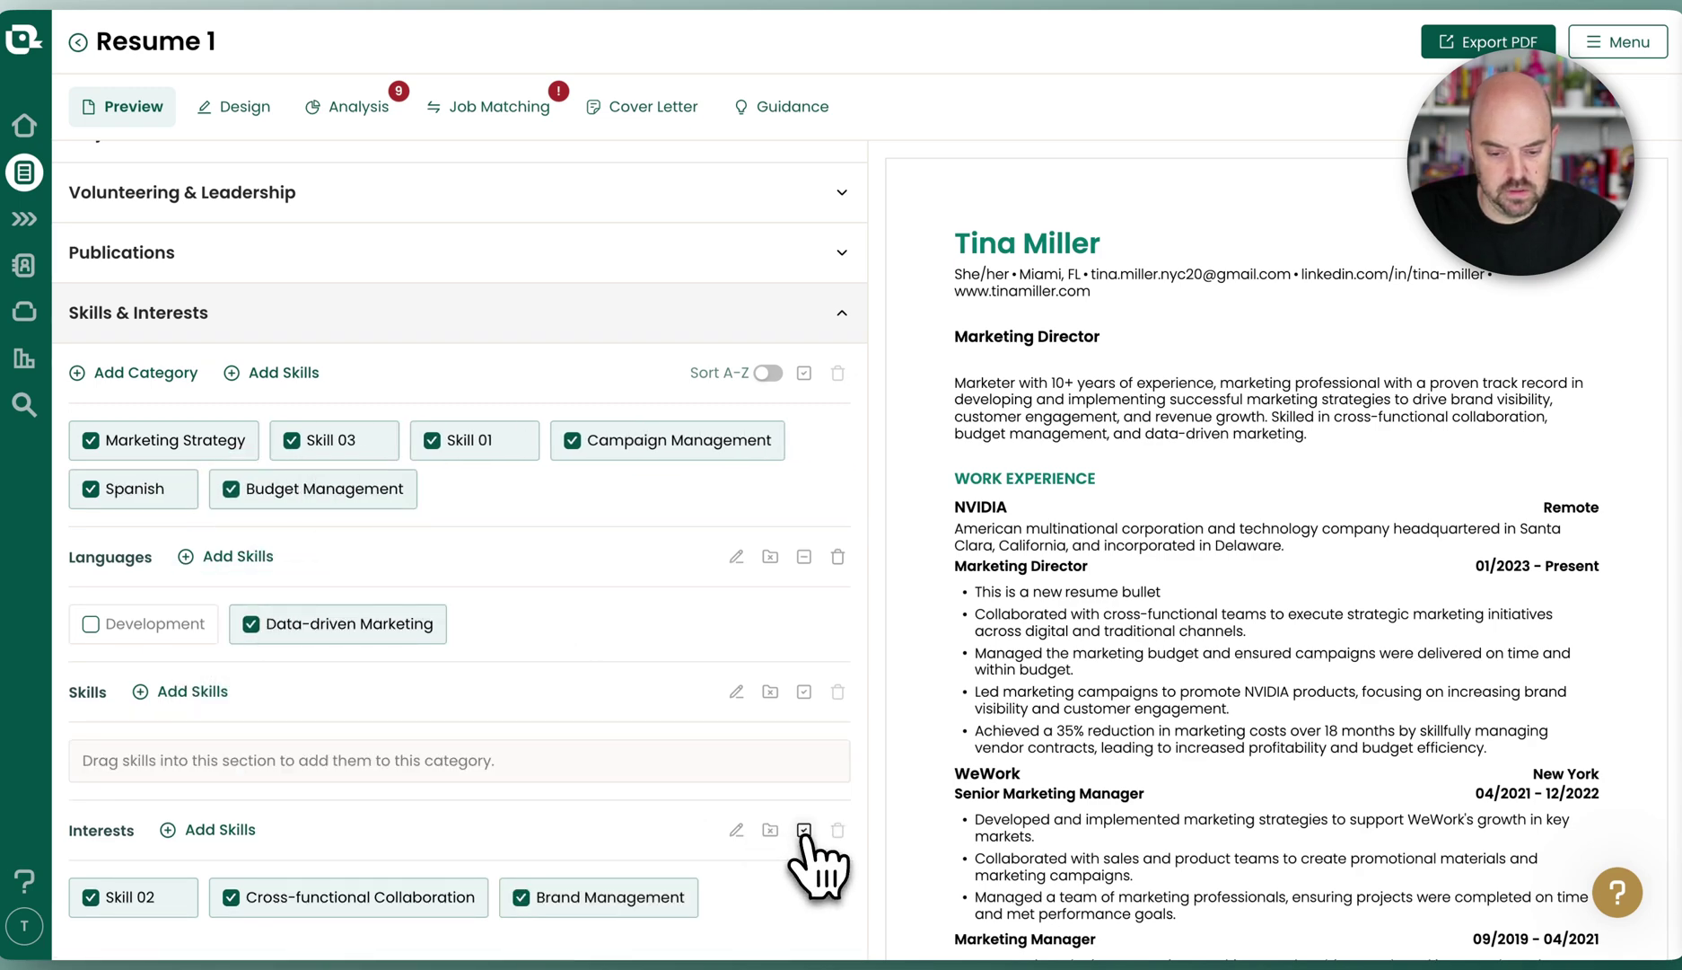
left_click(803, 830)
scroll(1014, 781, "down", 15)
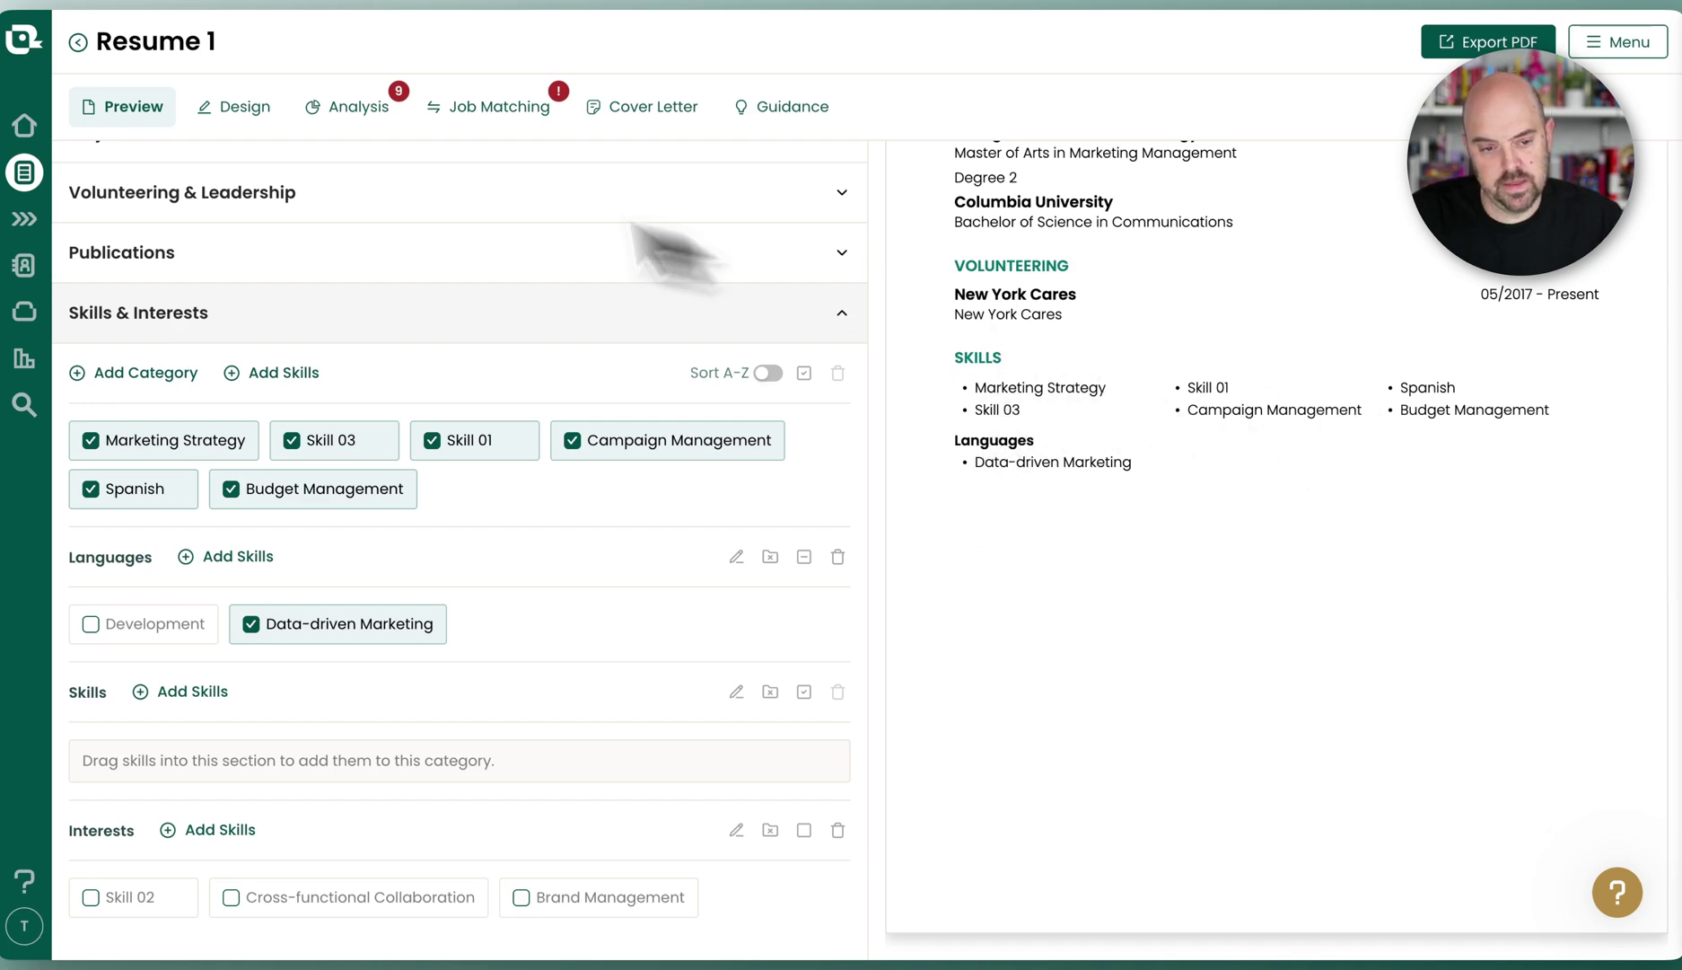
left_click(232, 110)
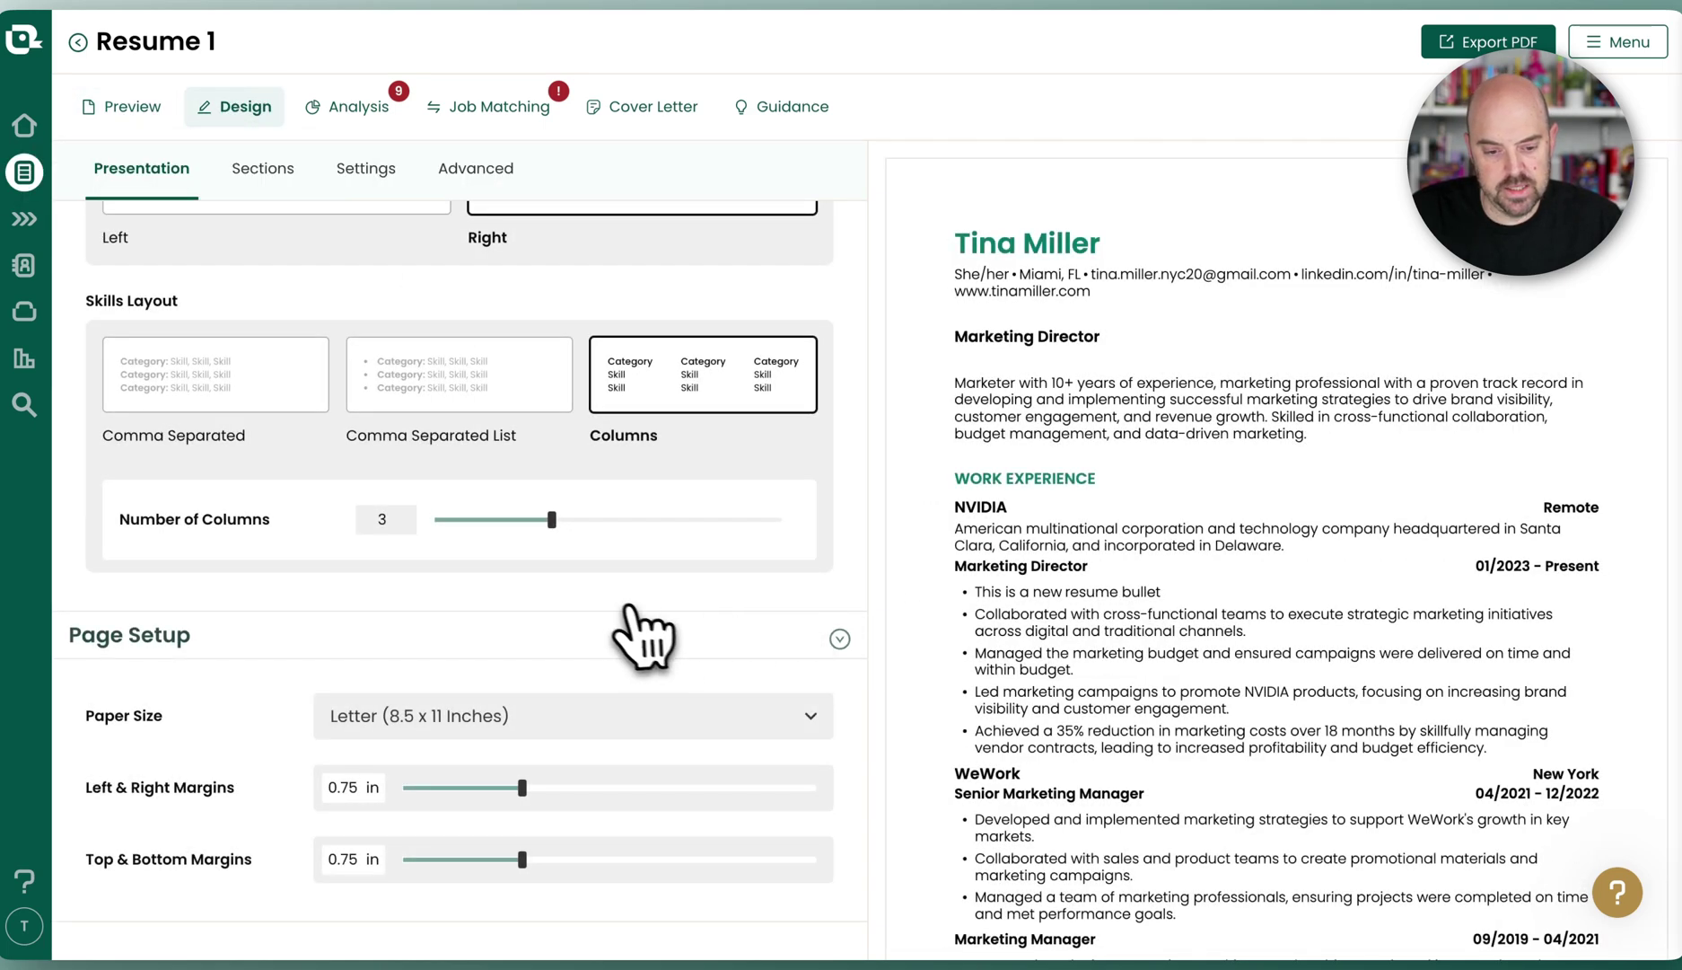
Set the skills to 5 columns and keep the paper size on Letter
scroll(590, 563, "down", 1)
scroll(1082, 593, "down", 10)
scroll(1082, 594, "down", 1)
left_click_drag(551, 519, 738, 530)
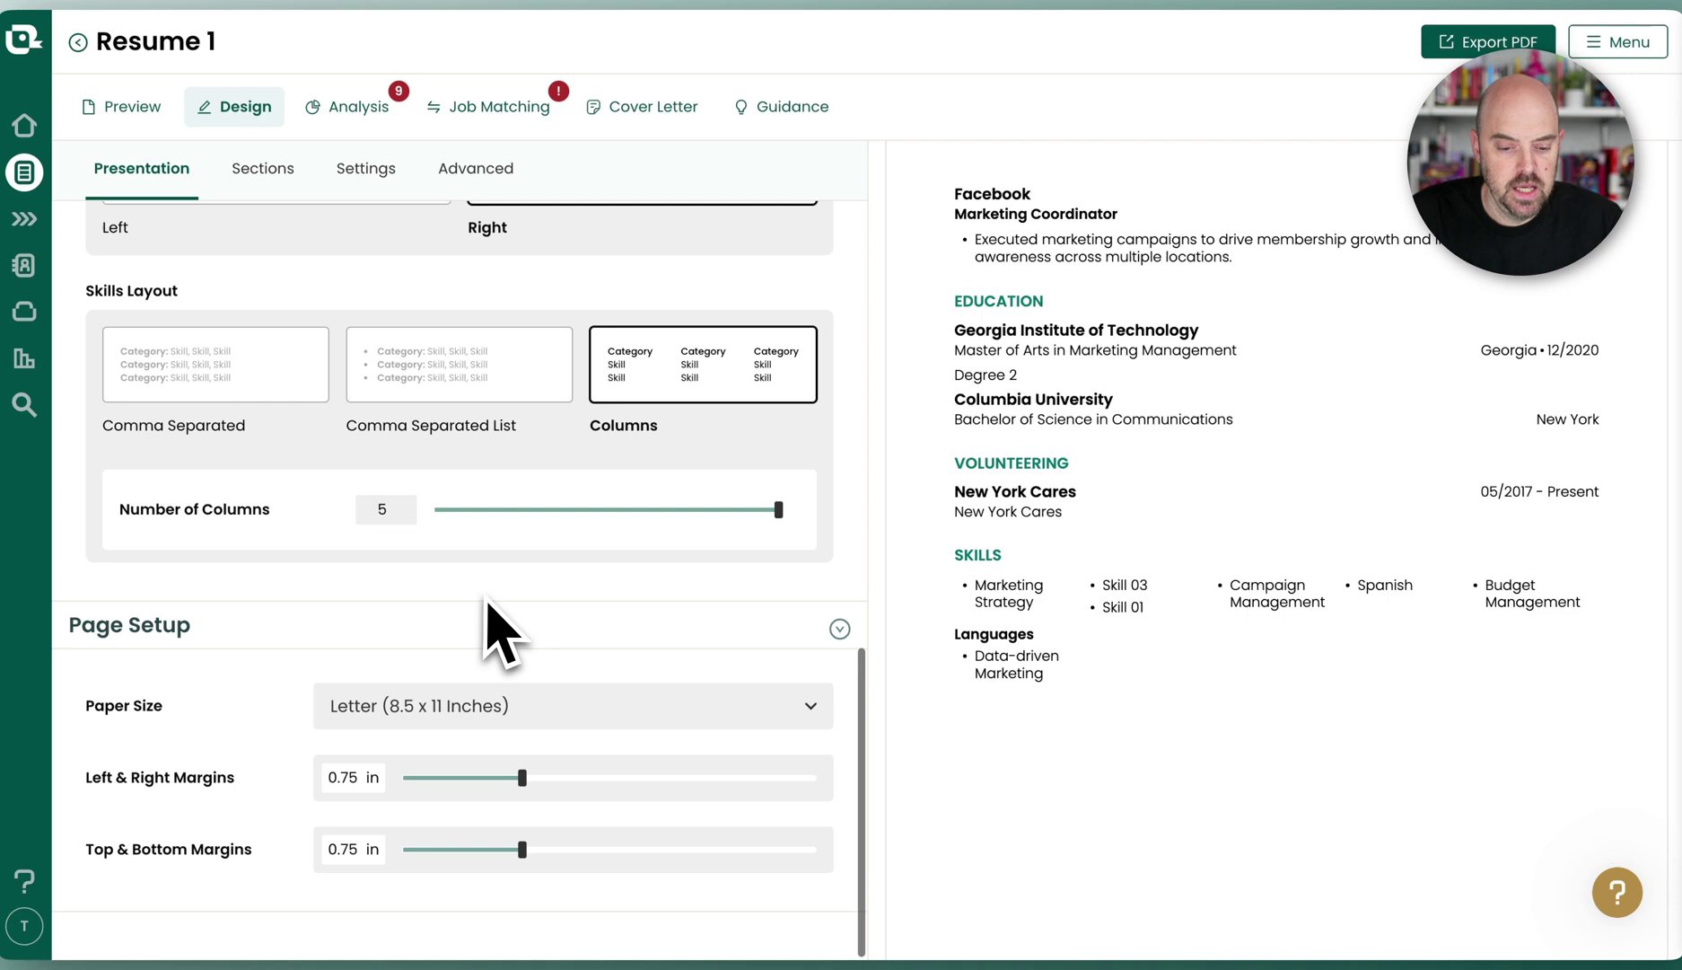
scroll(503, 646, "down", 1)
left_click(529, 718)
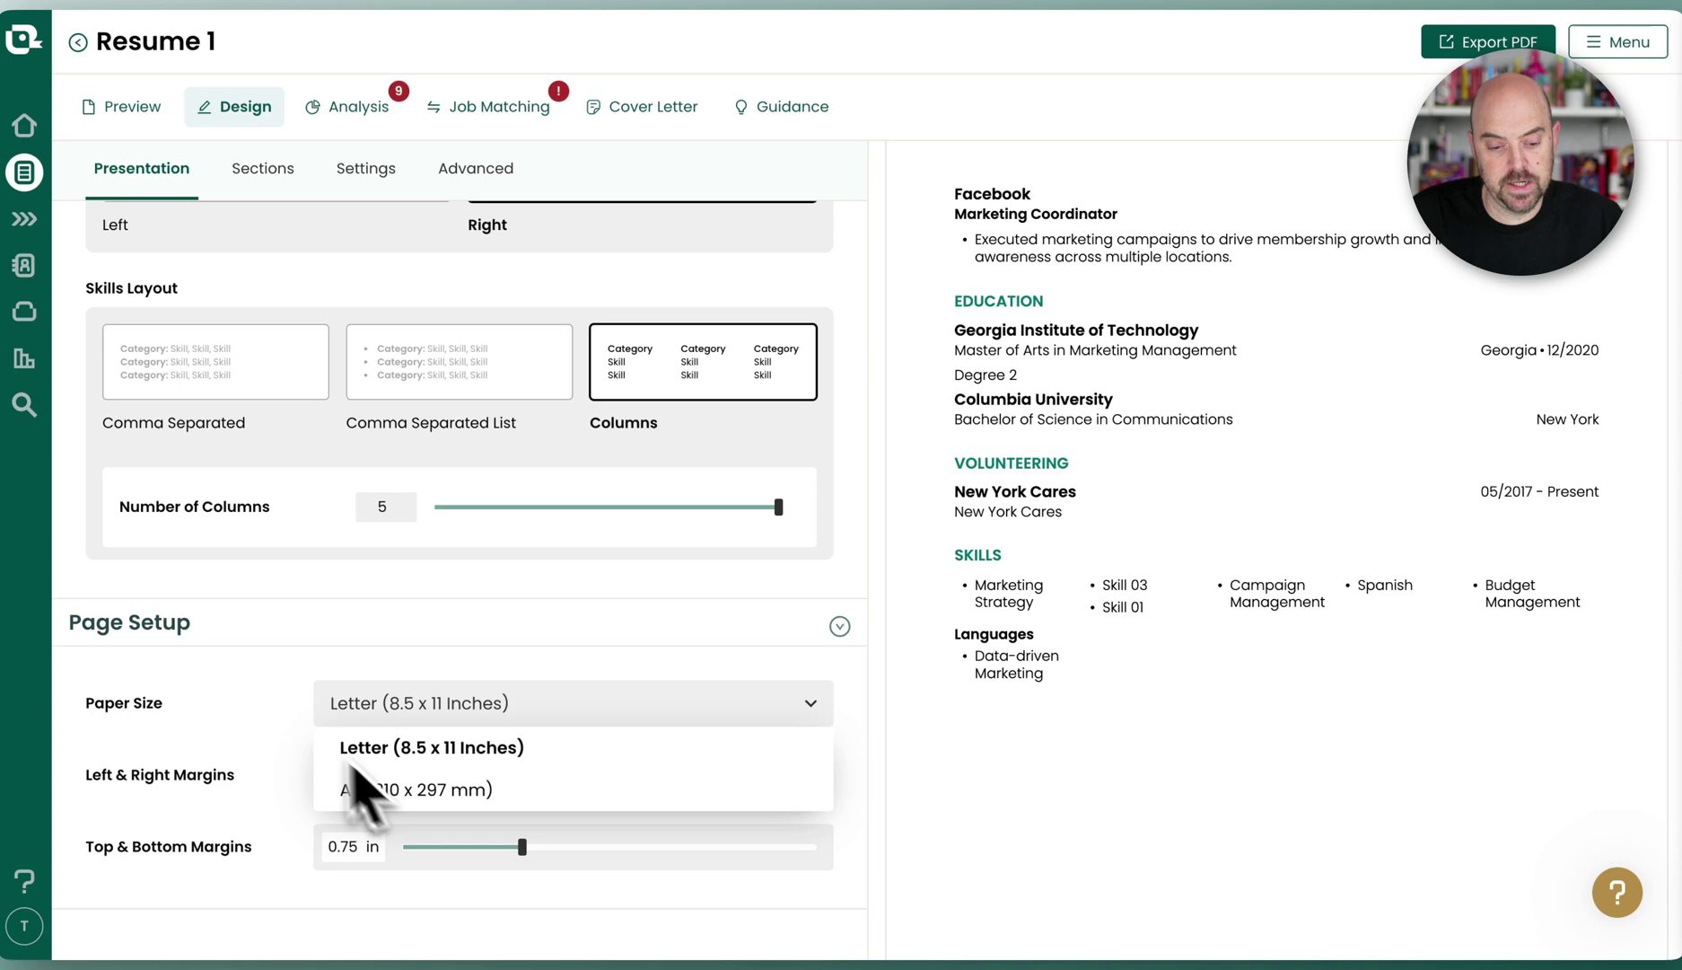
left_click(445, 754)
Set both the left/right and top/bottom margins to 0.75 in after trying other values
left_click_drag(523, 776, 640, 778)
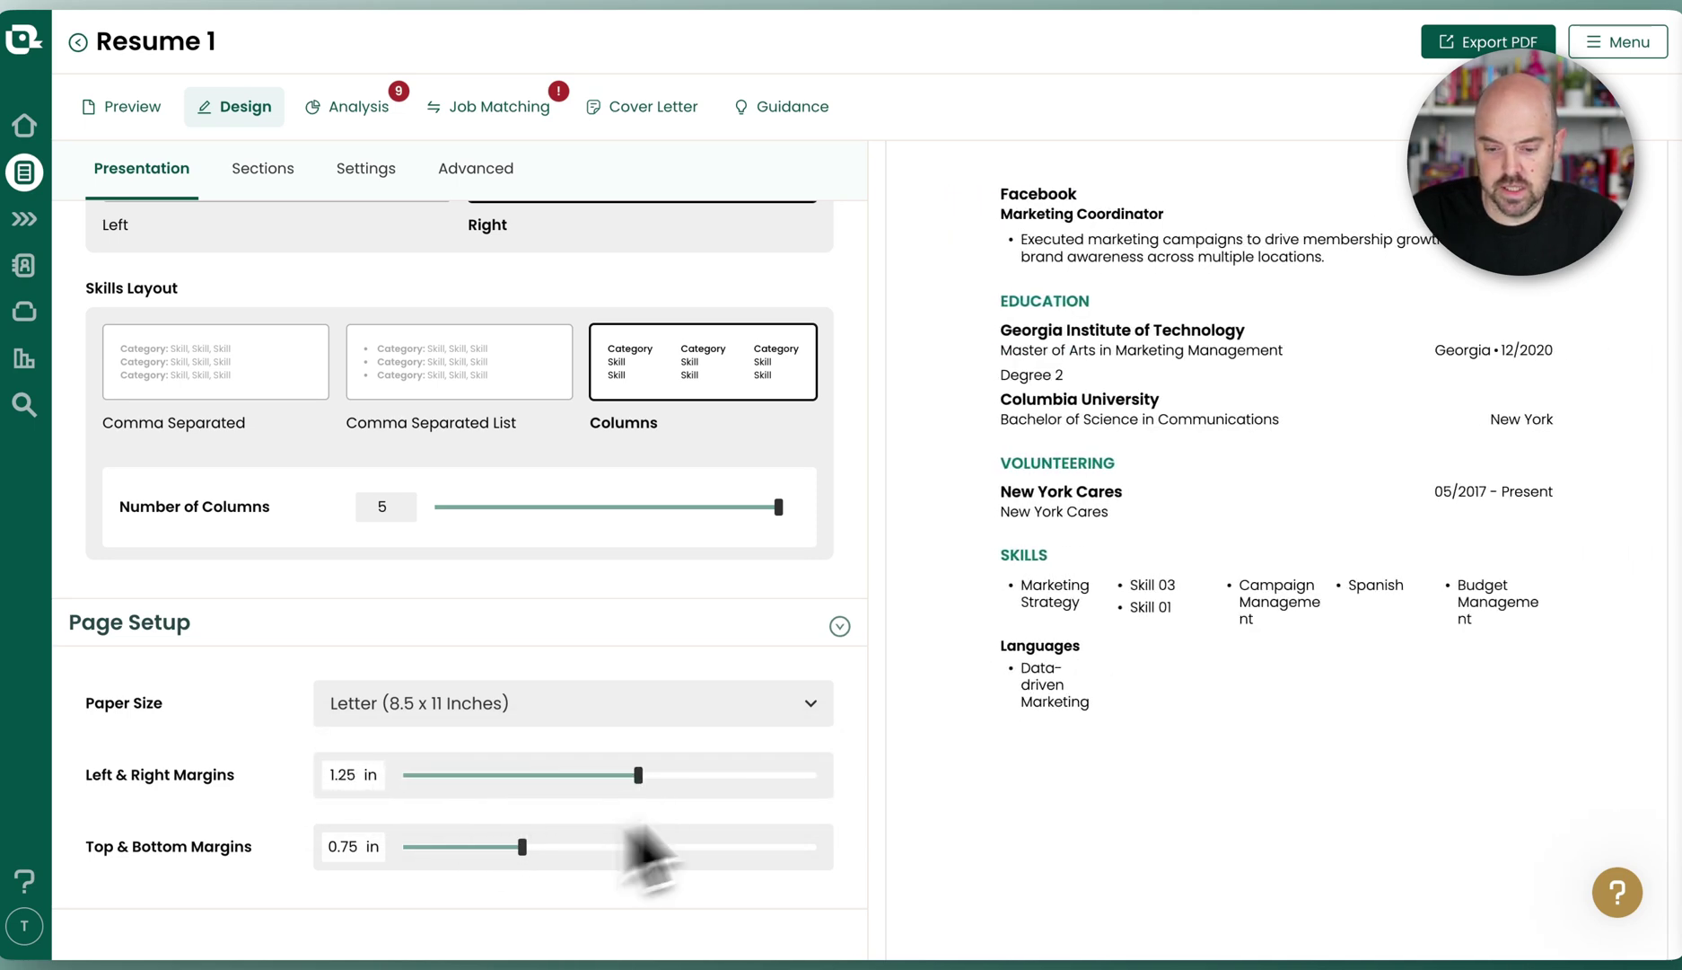
scroll(1052, 690, "up", 10)
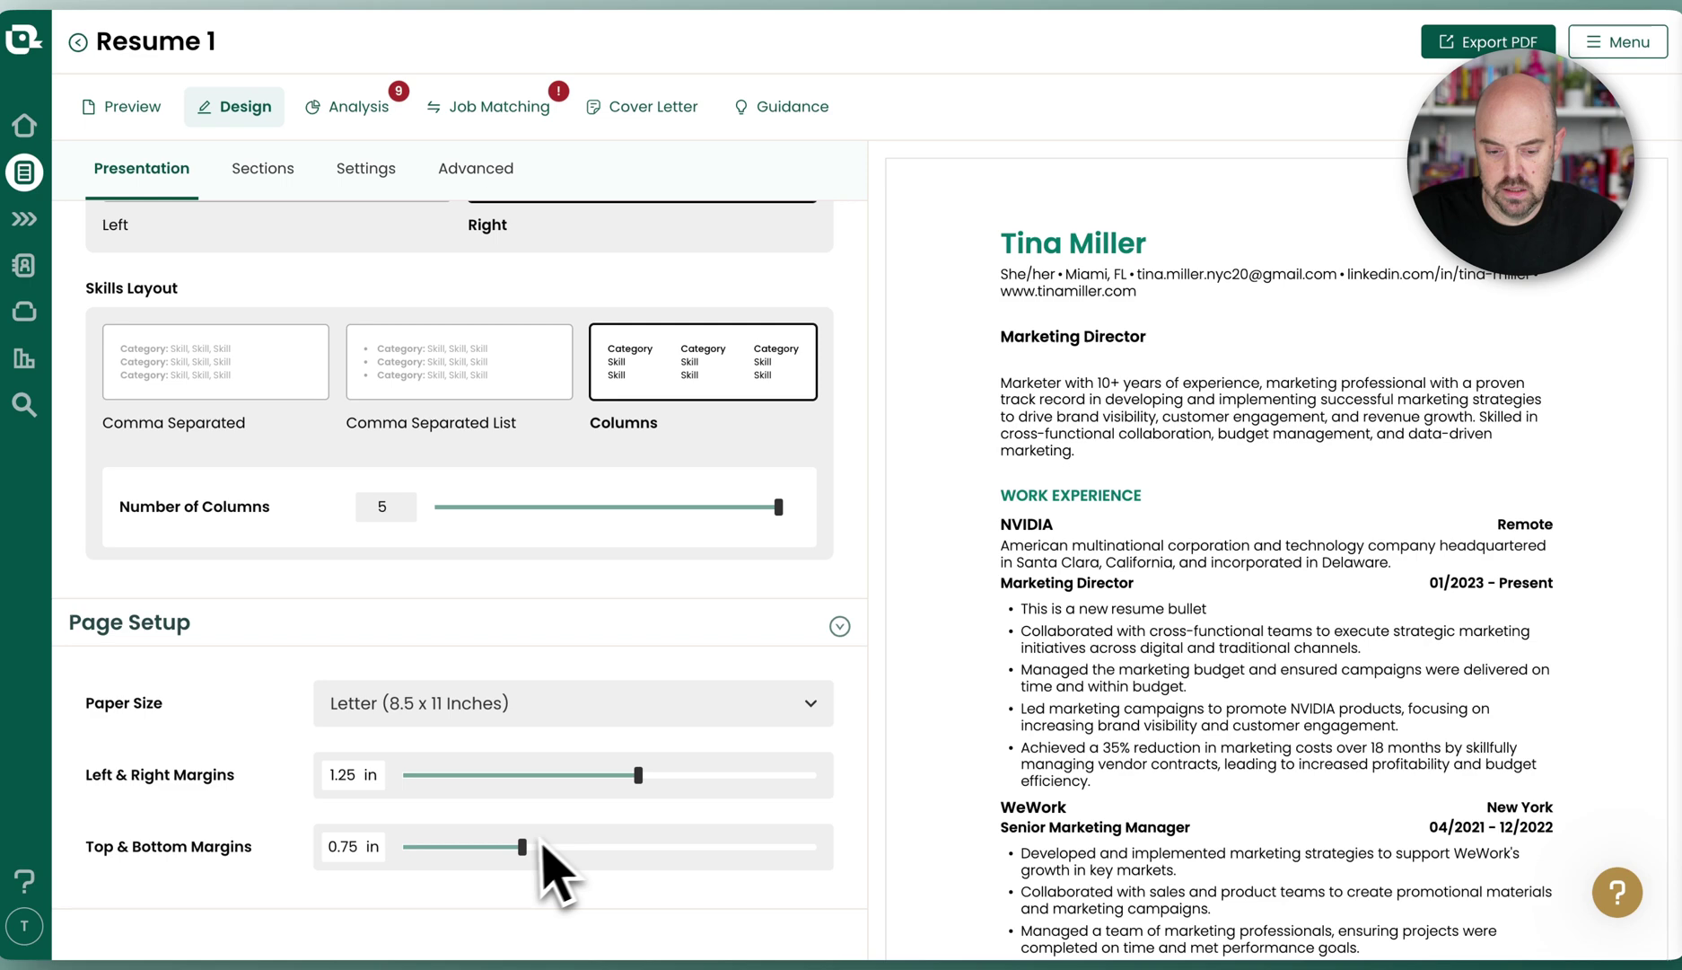
left_click_drag(525, 846, 453, 849)
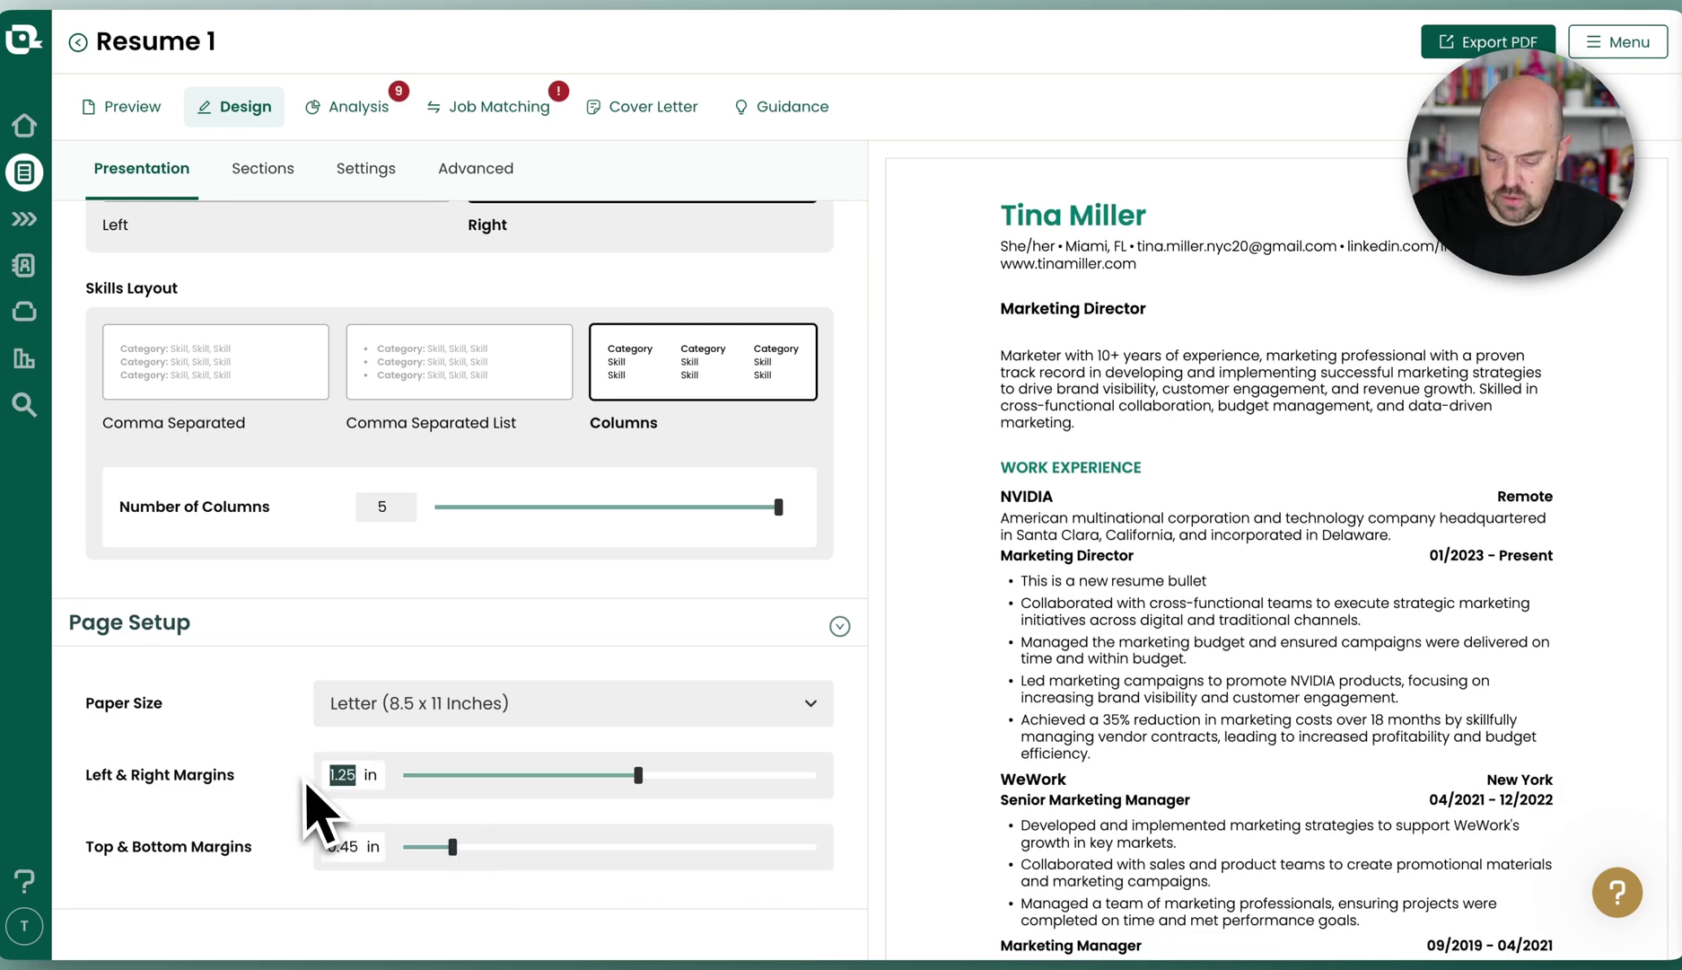
type("0.75")
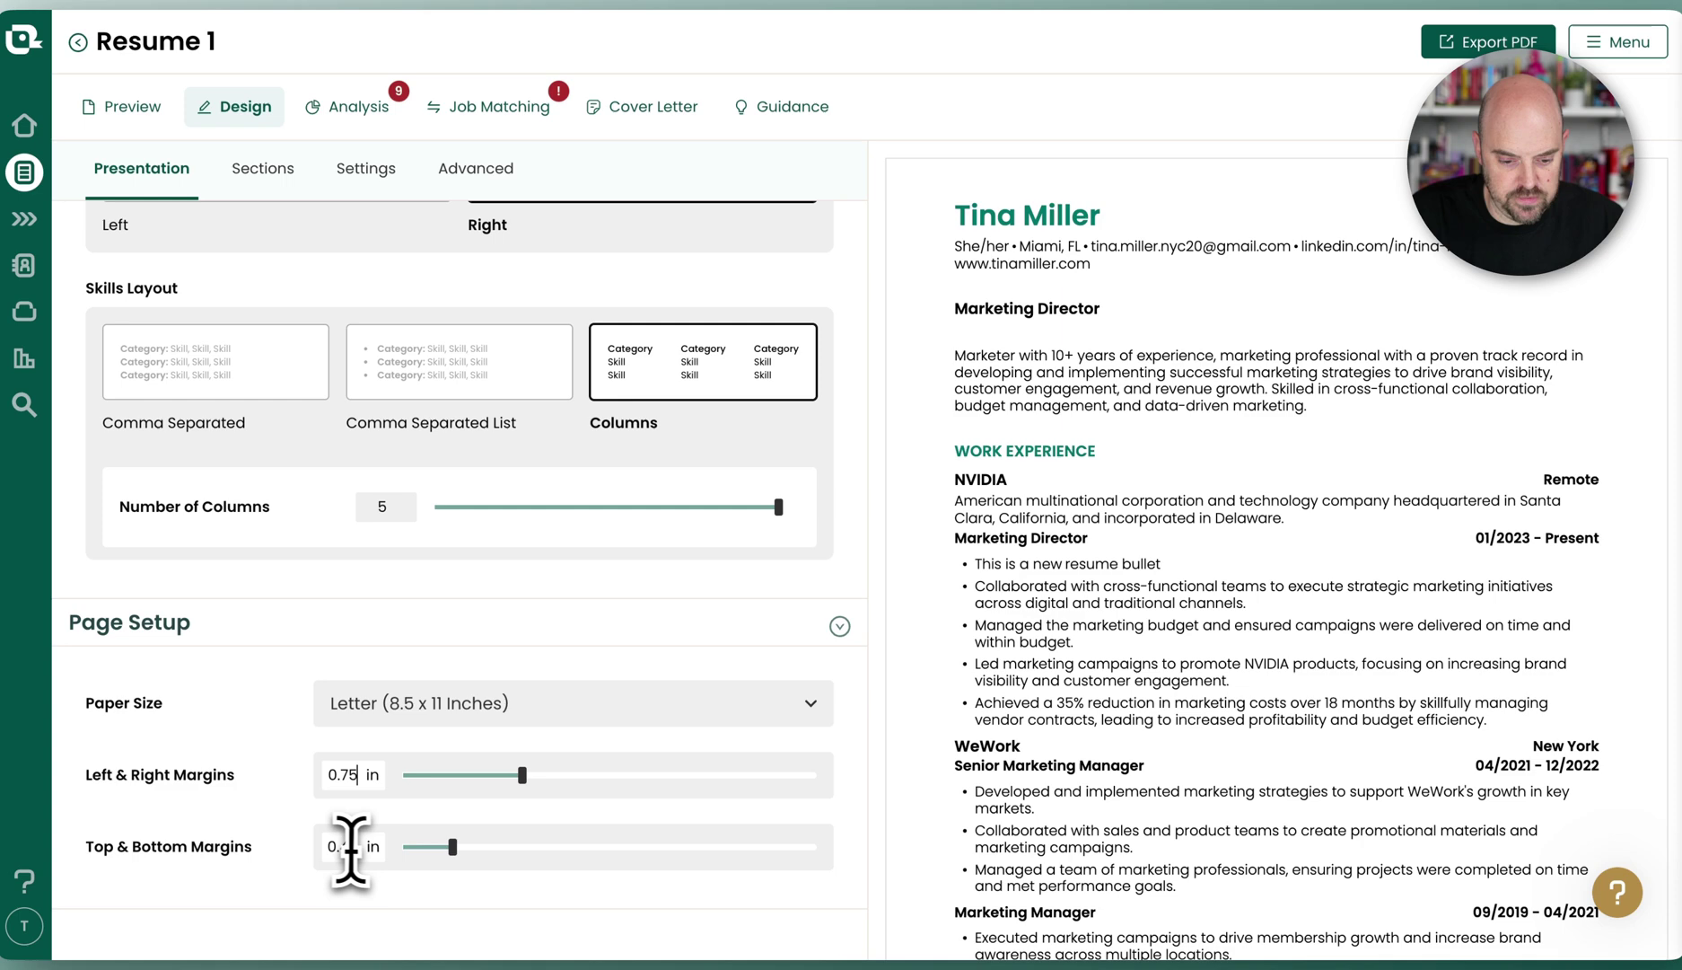
double_click(344, 846)
type("0.75")
scroll(629, 655, "up", 10)
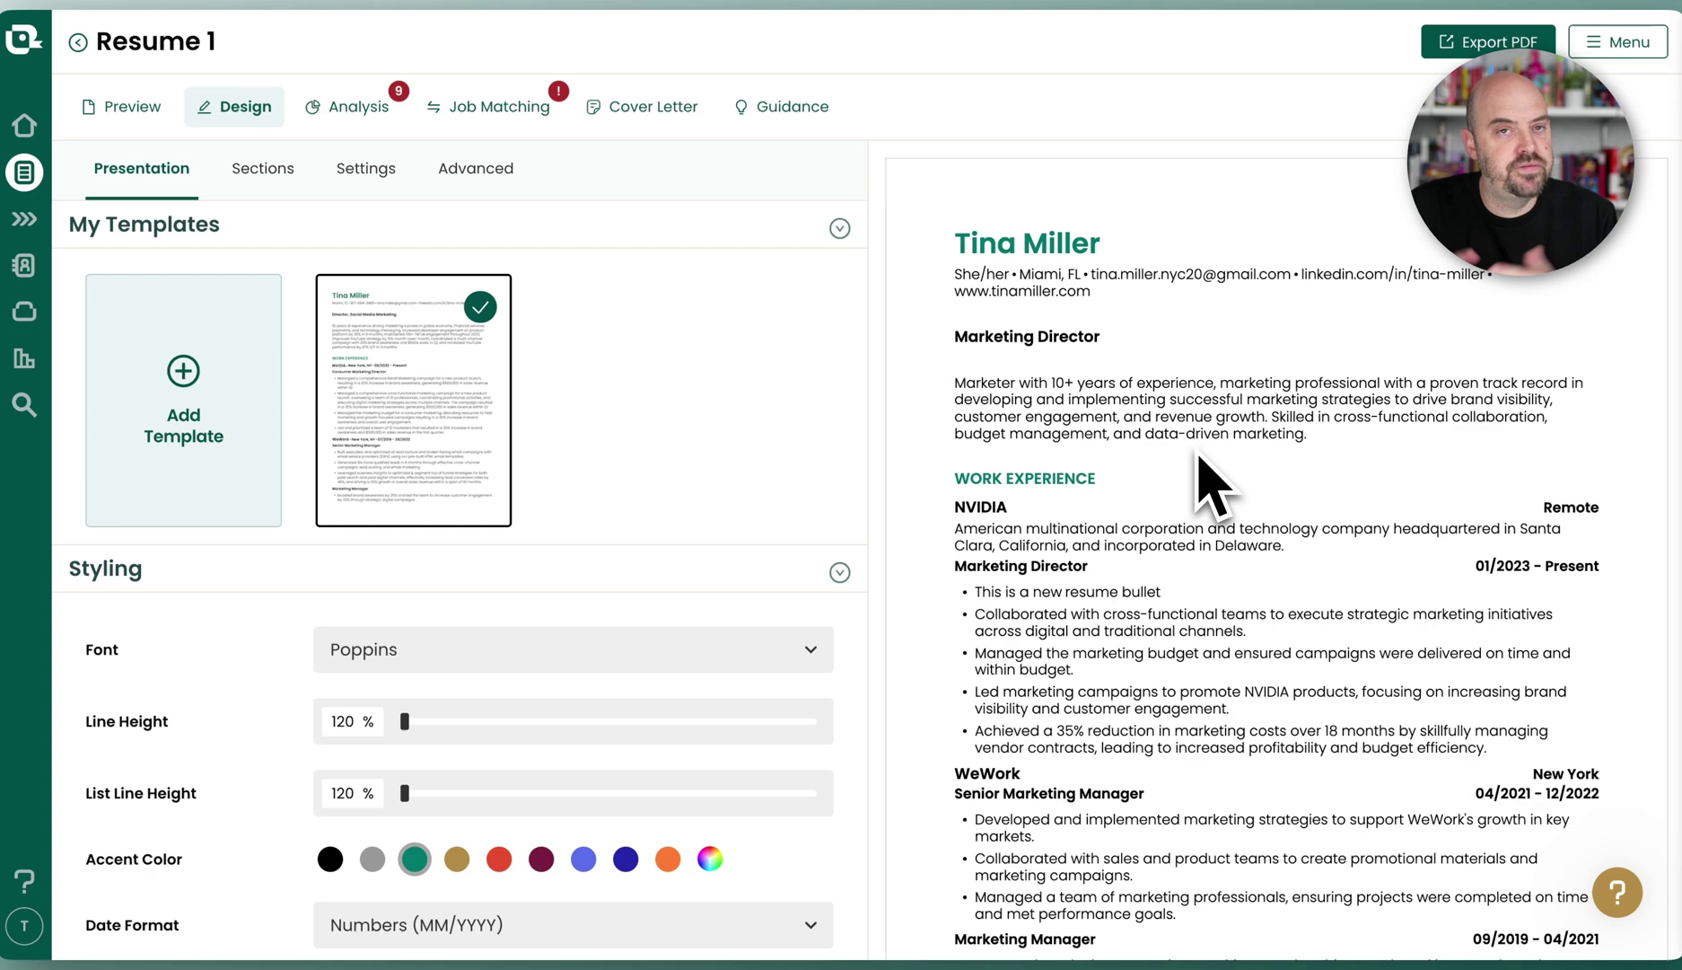
Choose the third, serif template in the Template Library and save it to My Templates
left_click(184, 381)
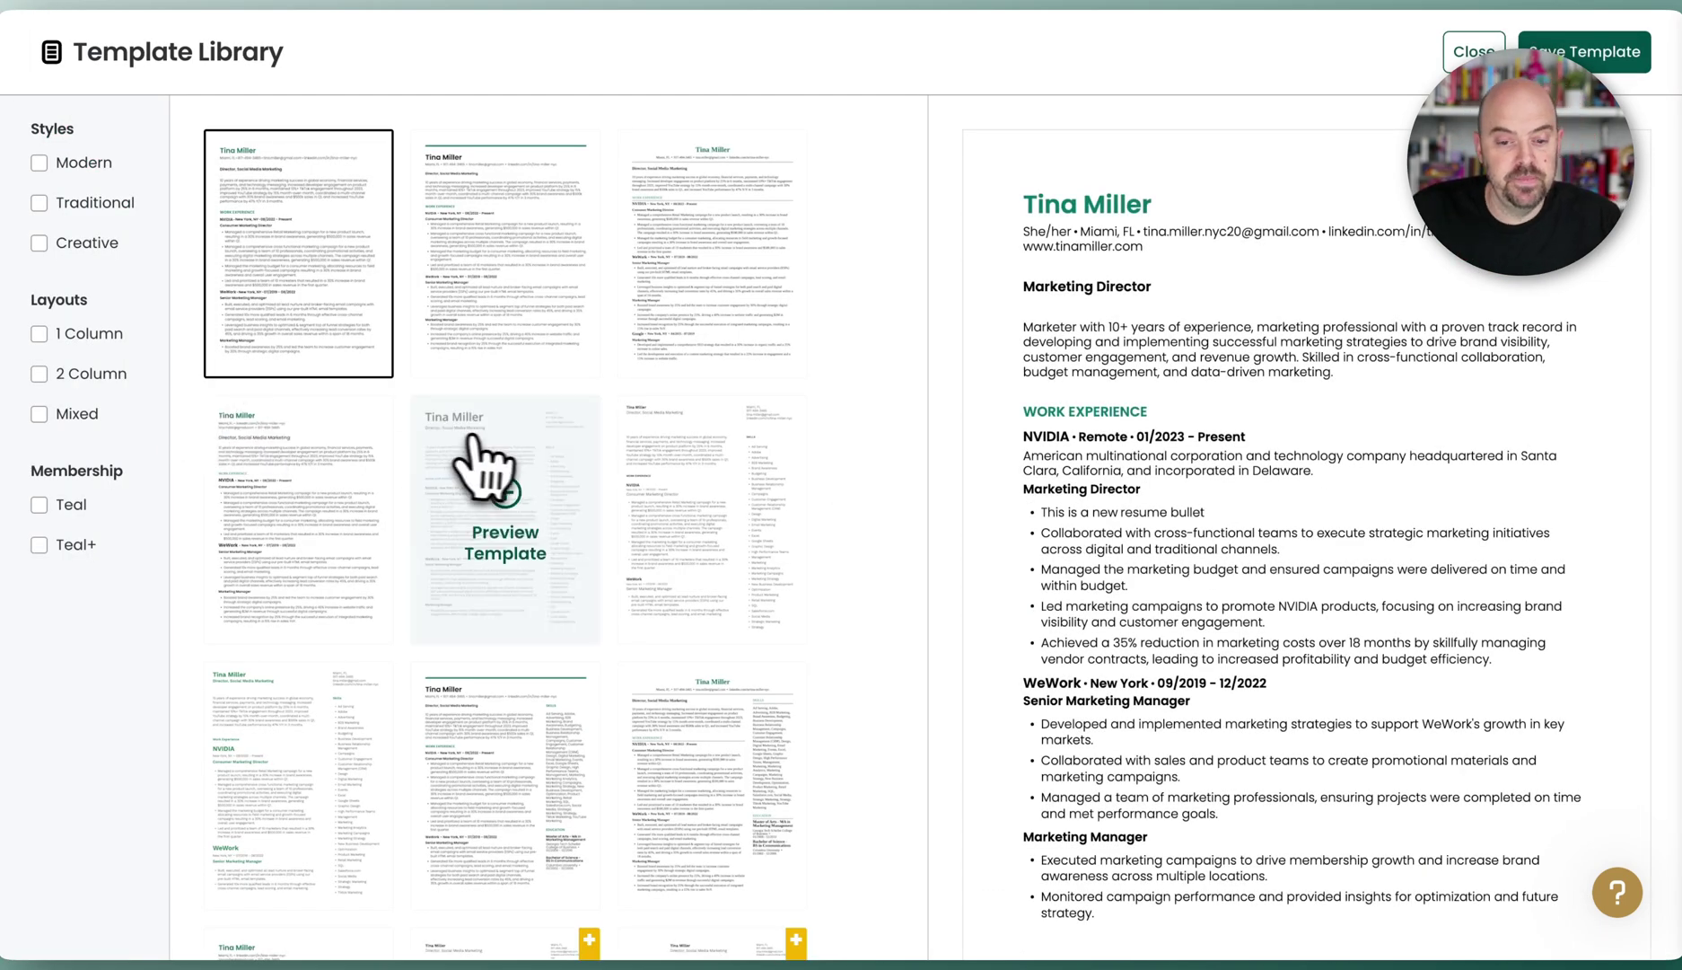
scroll(645, 350, "down", 5)
scroll(658, 381, "down", 5)
scroll(658, 381, "up", 15)
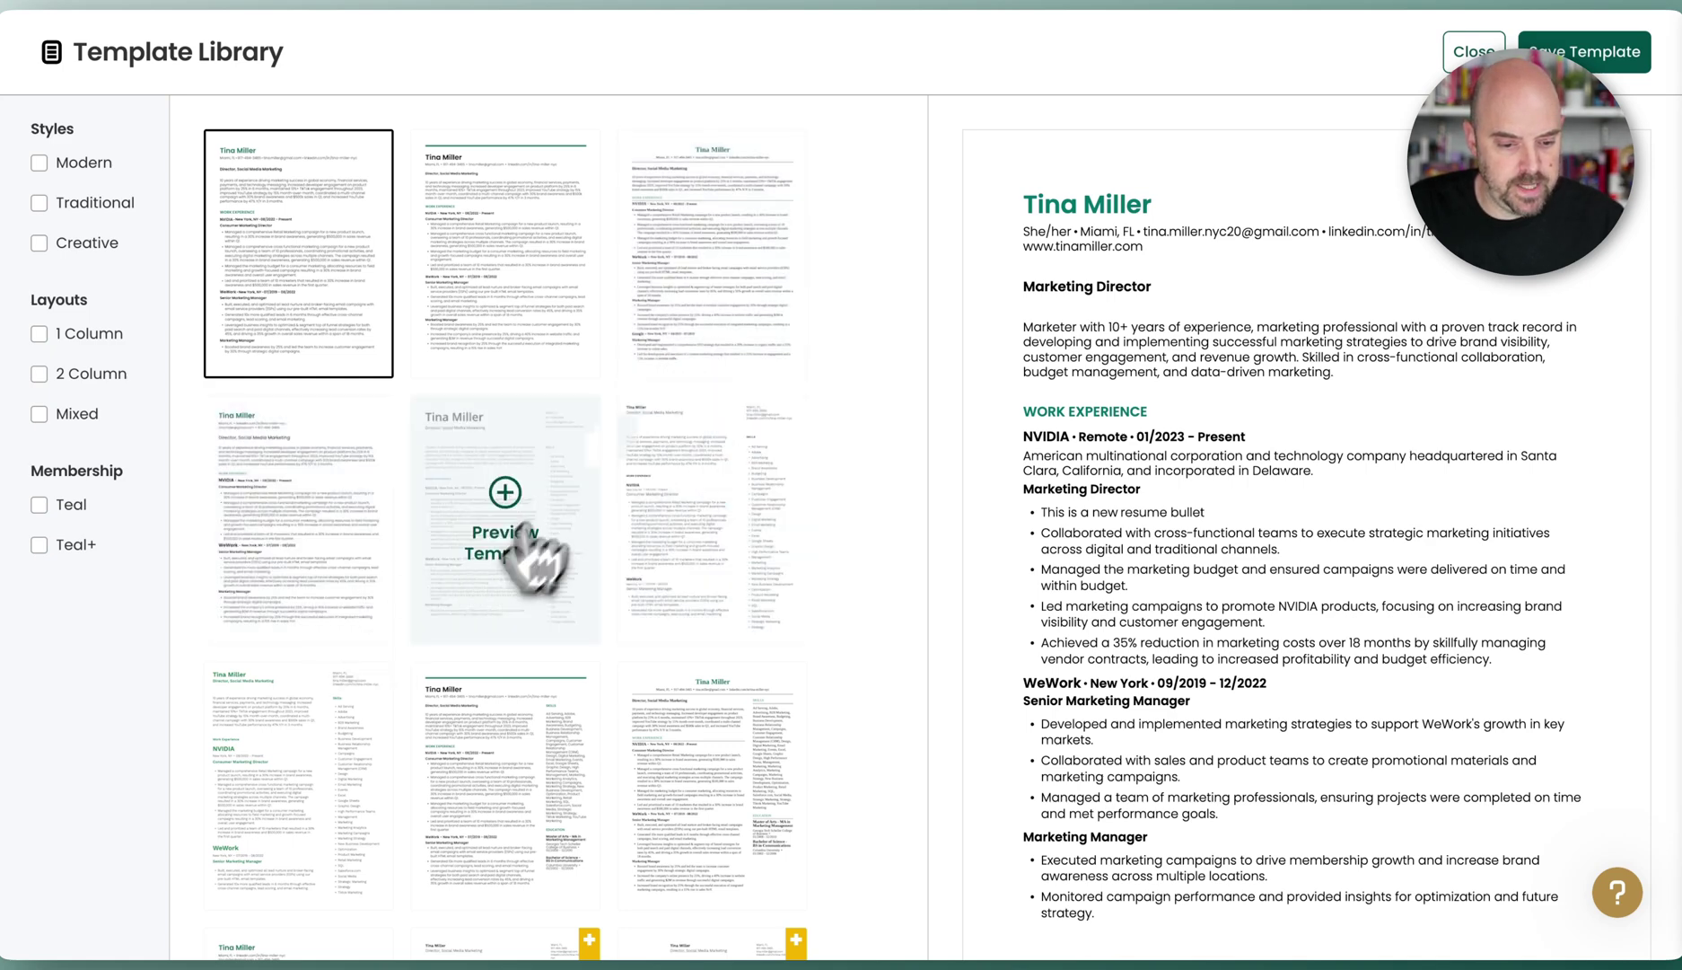
scroll(508, 539, "down", 1)
mouse_move(759, 278)
left_click(724, 220)
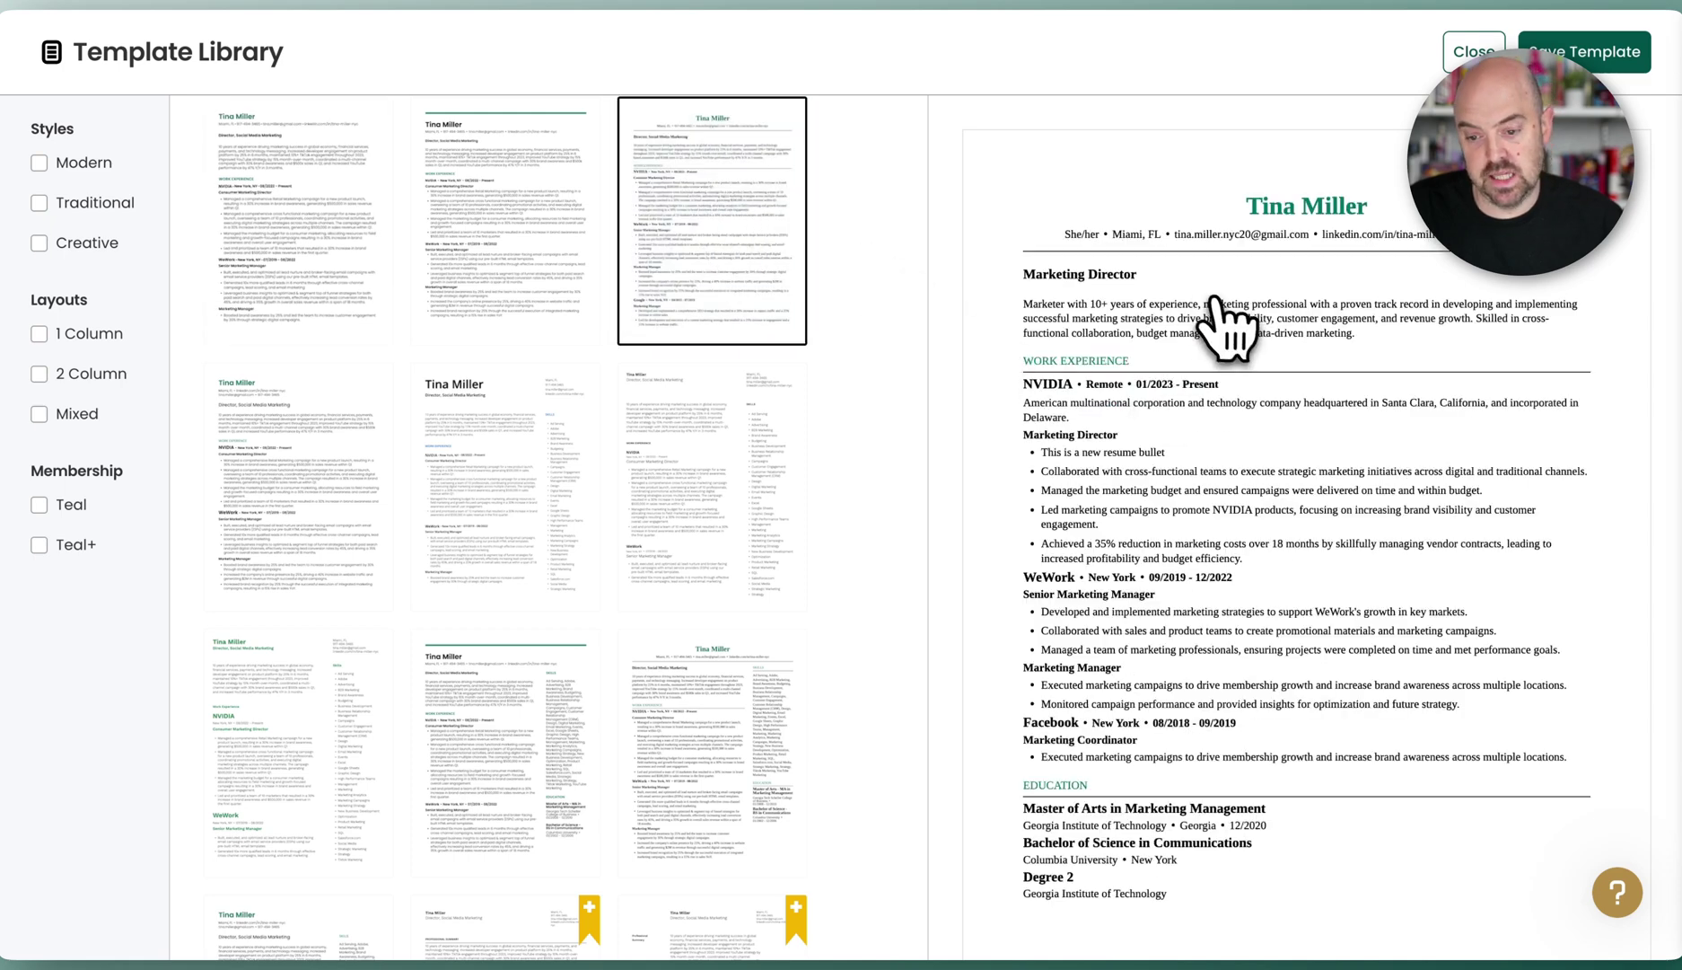
left_click(1622, 52)
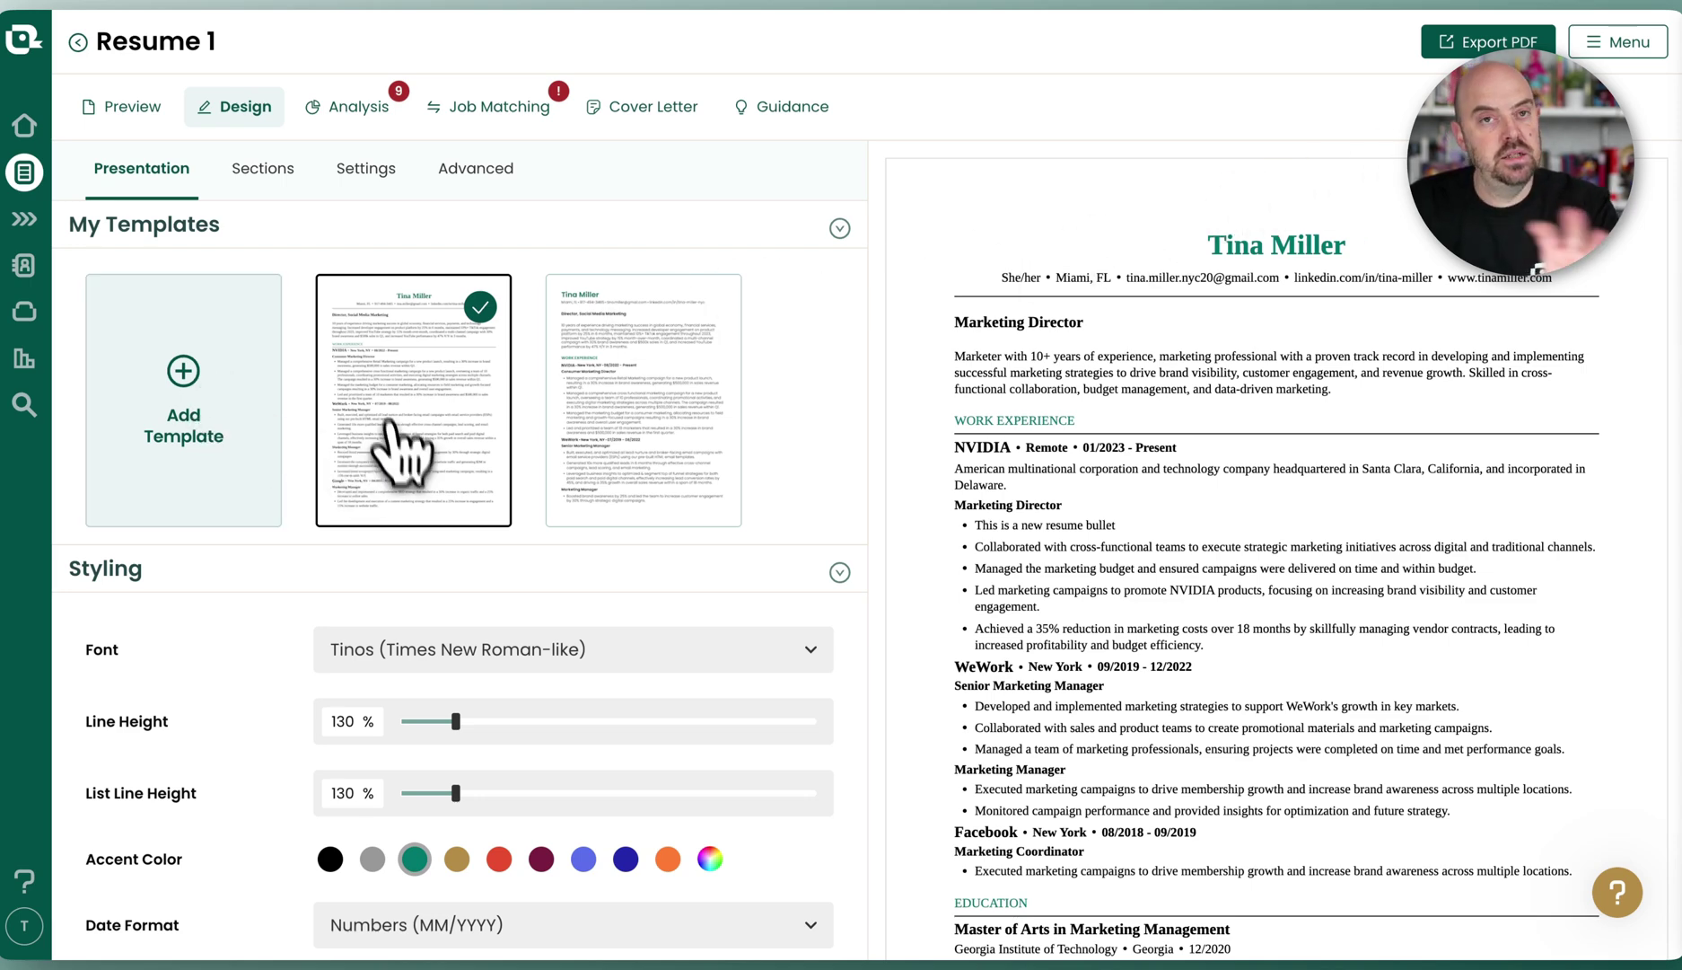
Apply the serif template and right-align the job dates and locations
left_click(664, 363)
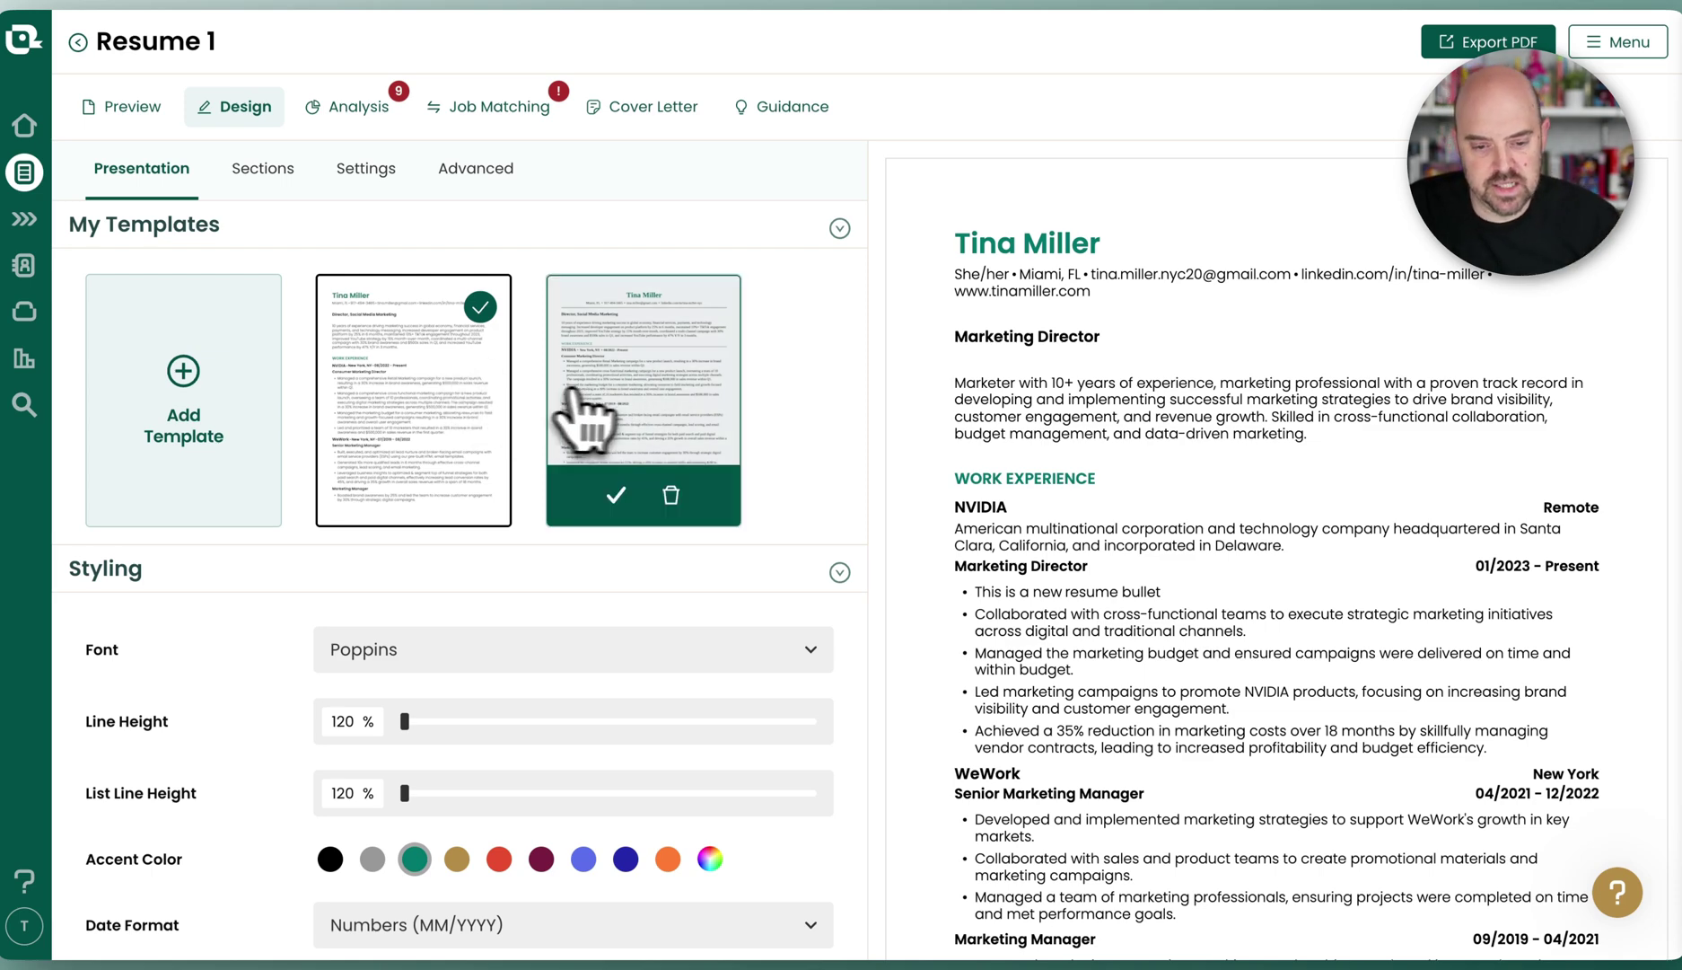
left_click(642, 404)
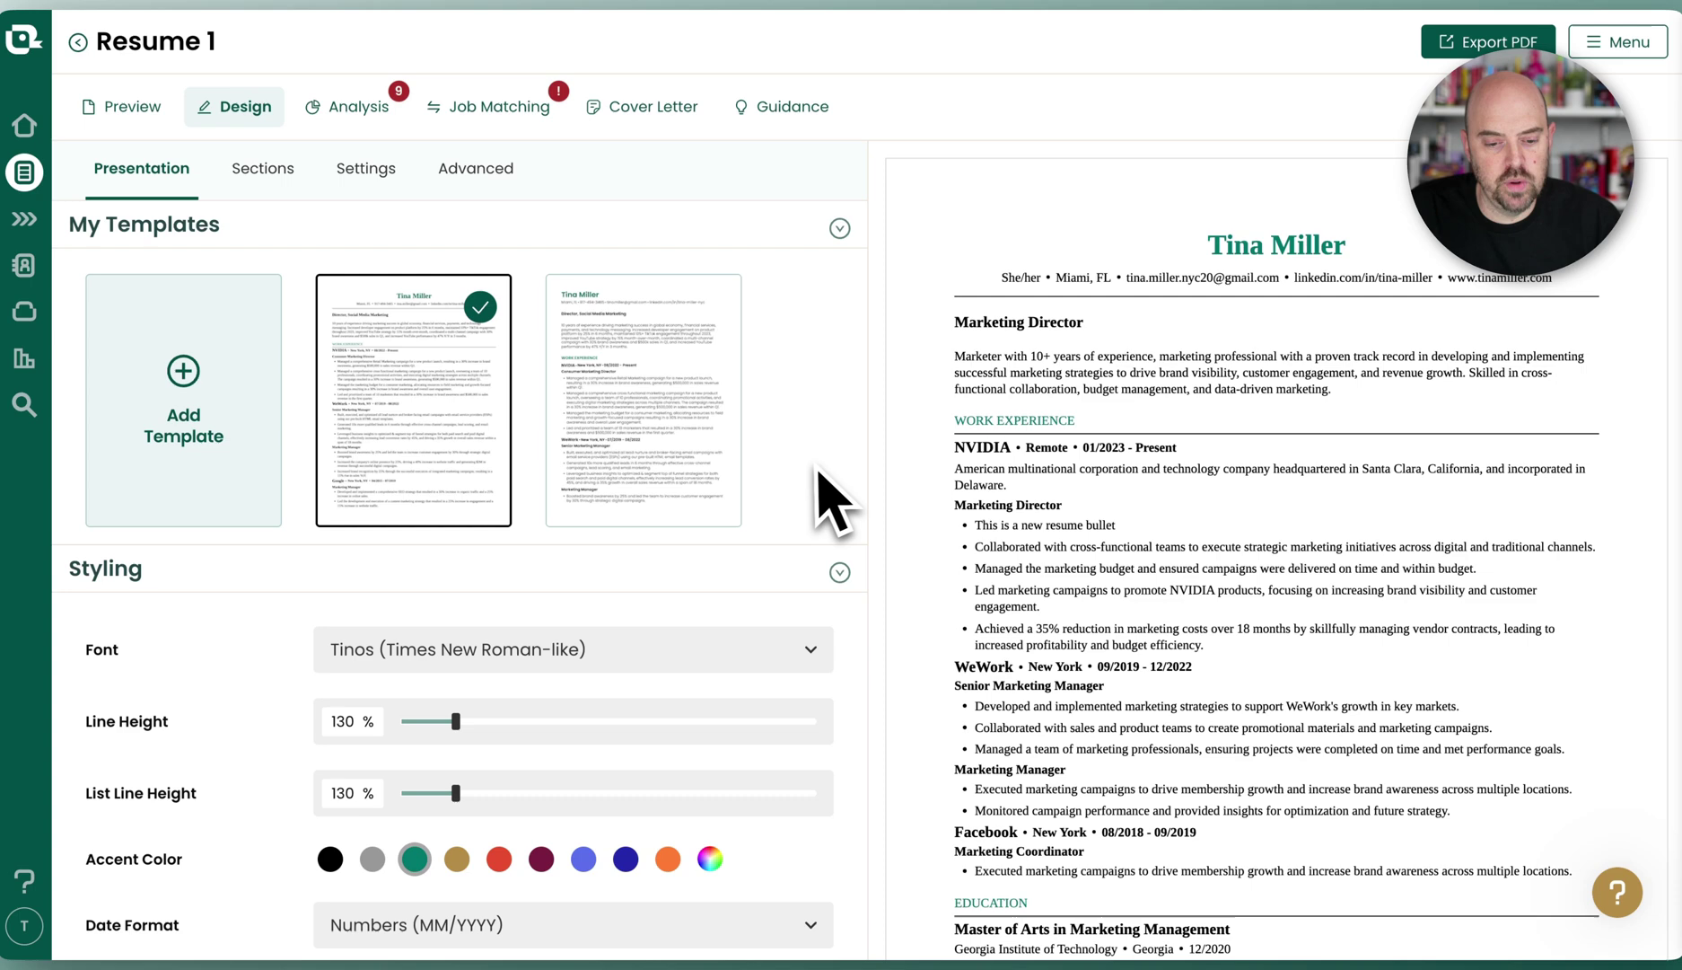
scroll(800, 507, "down", 2)
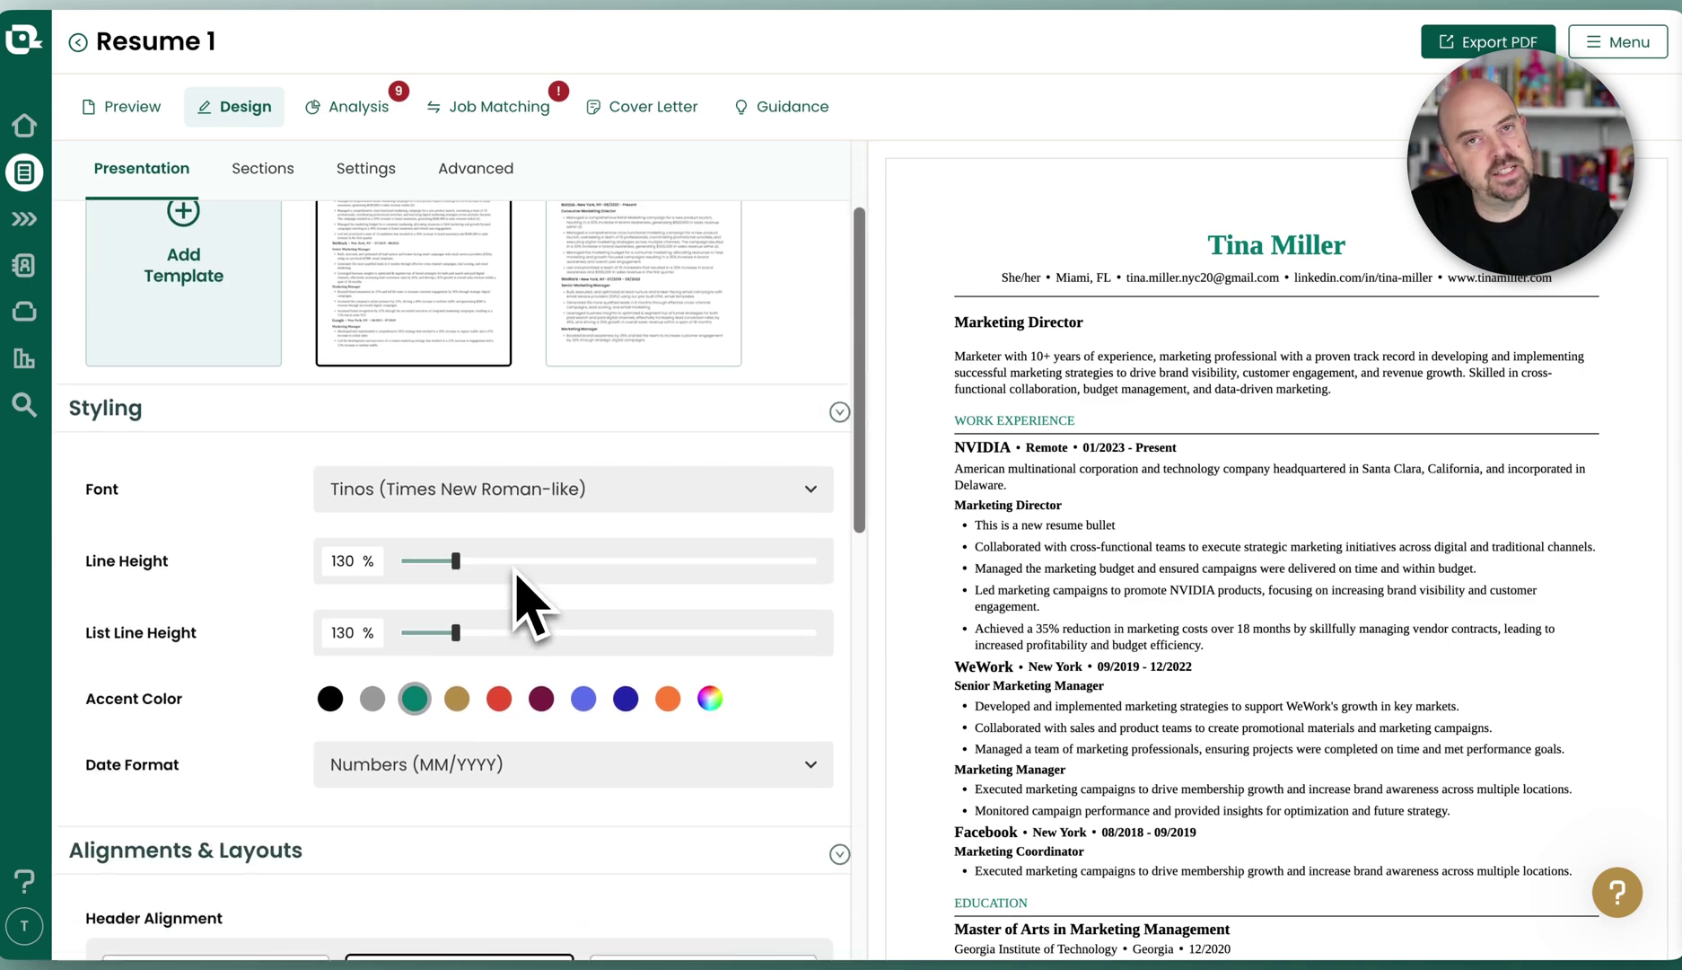
scroll(528, 603, "down", 3)
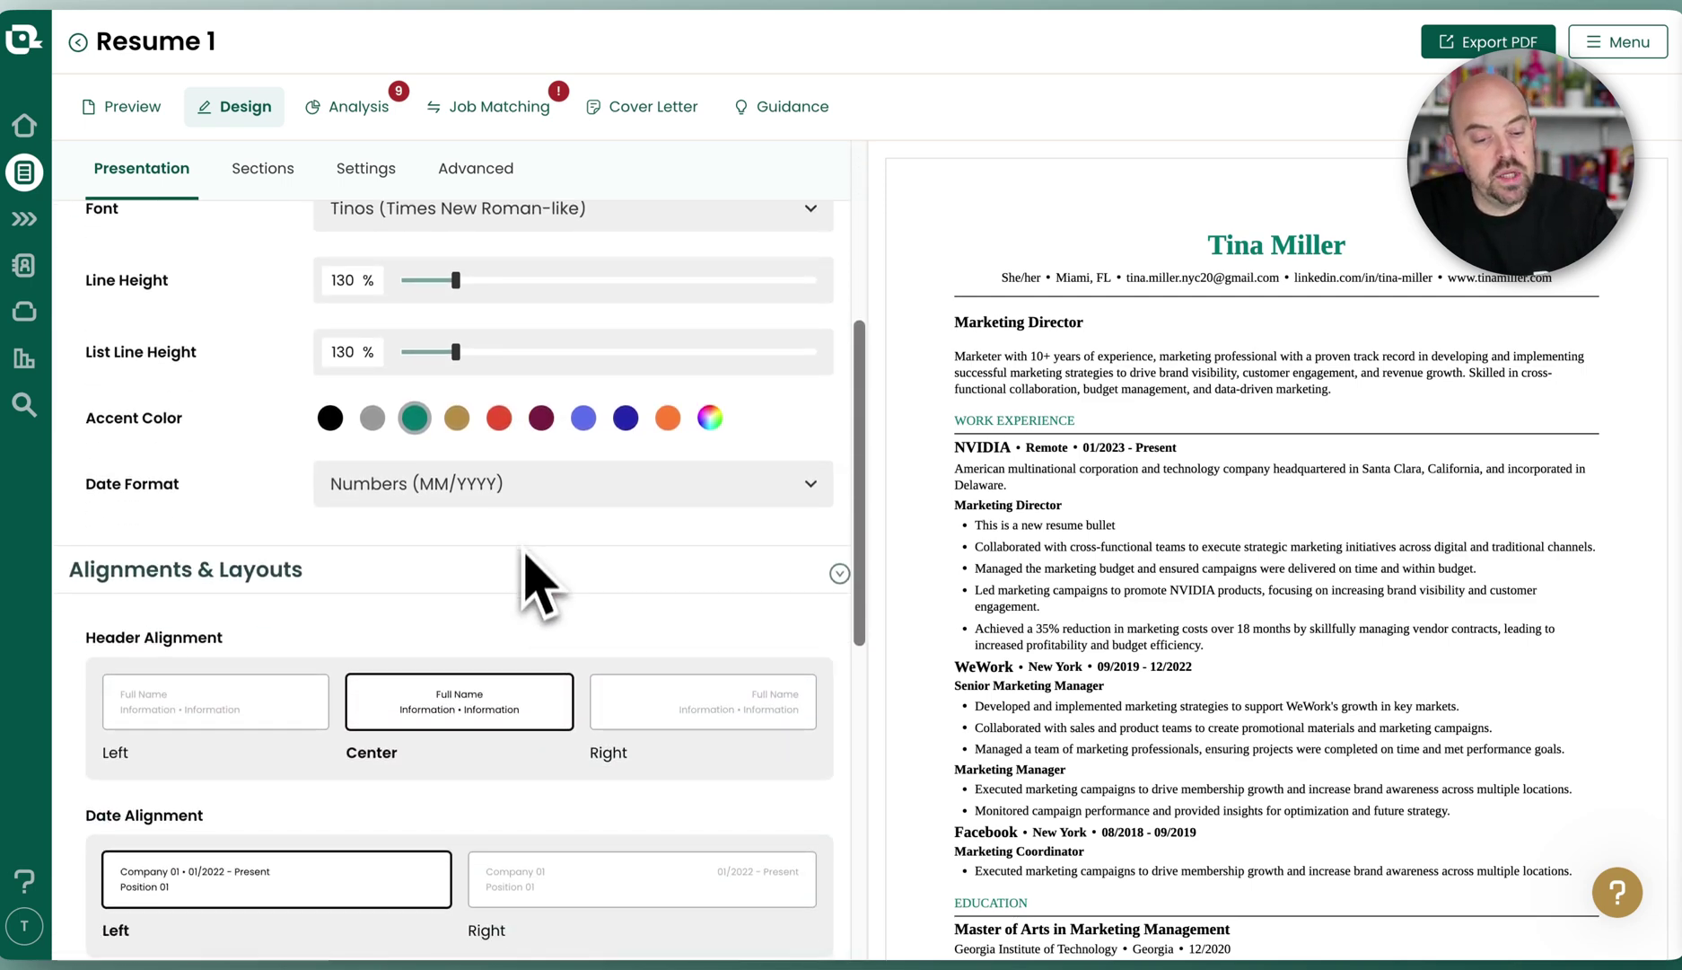
scroll(526, 554, "down", 4)
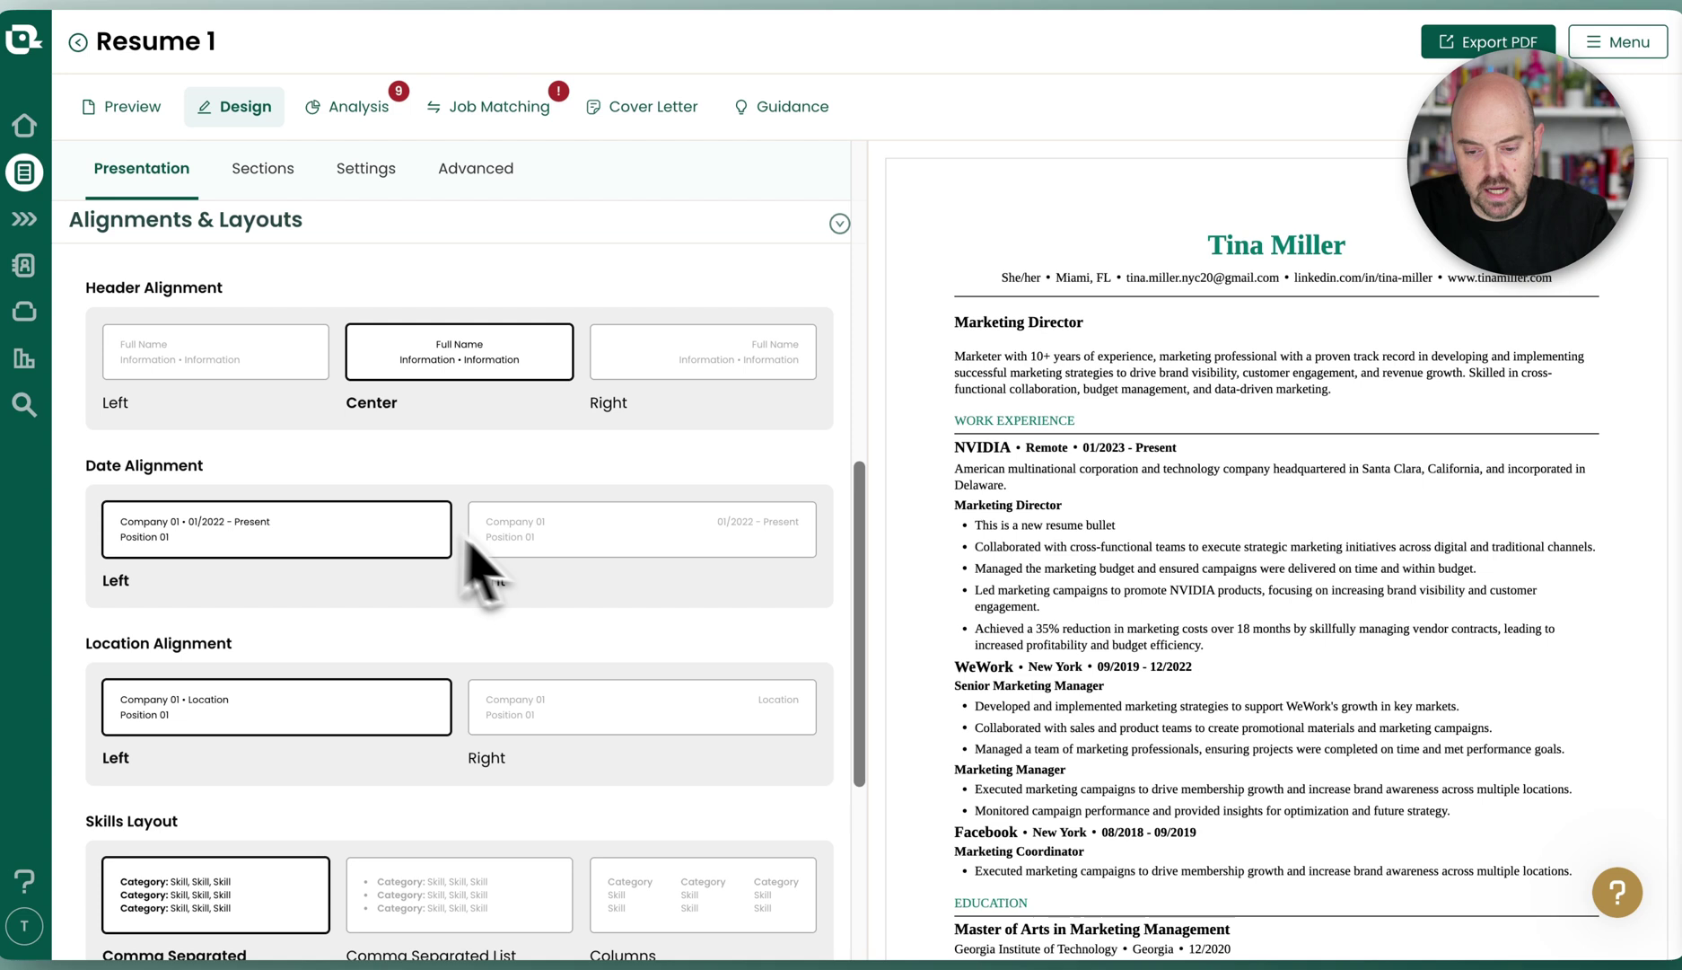
left_click(530, 536)
left_click(548, 718)
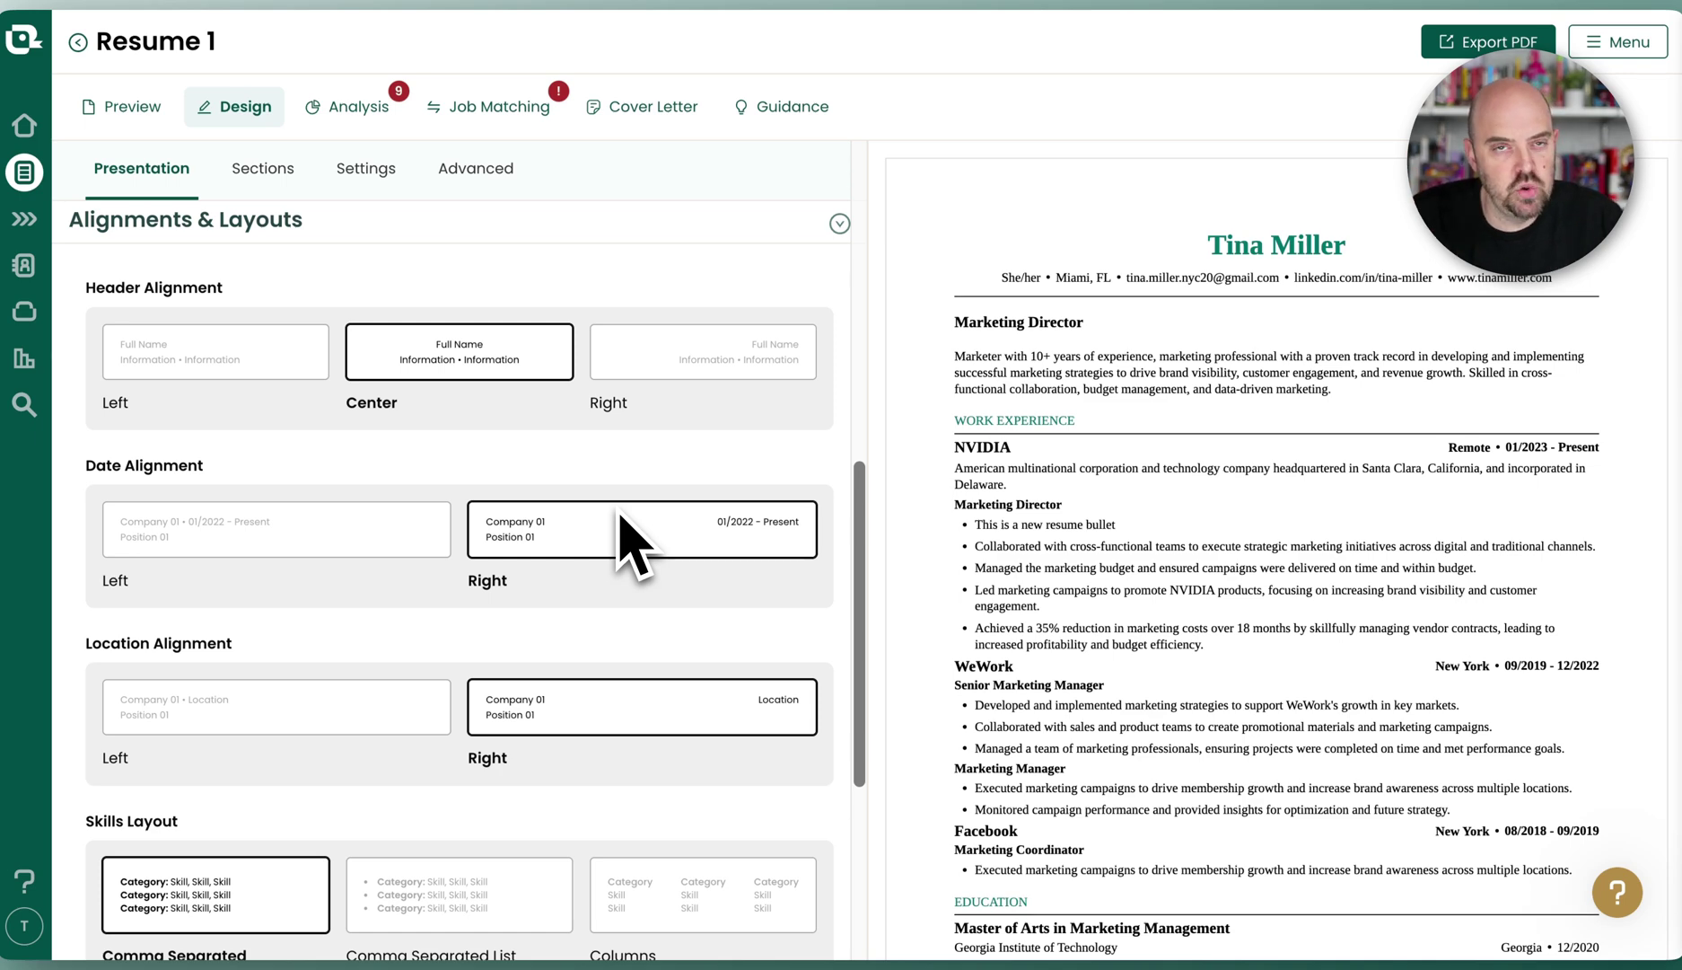
Set the resume header alignment to Left
scroll(646, 451, "up", 10)
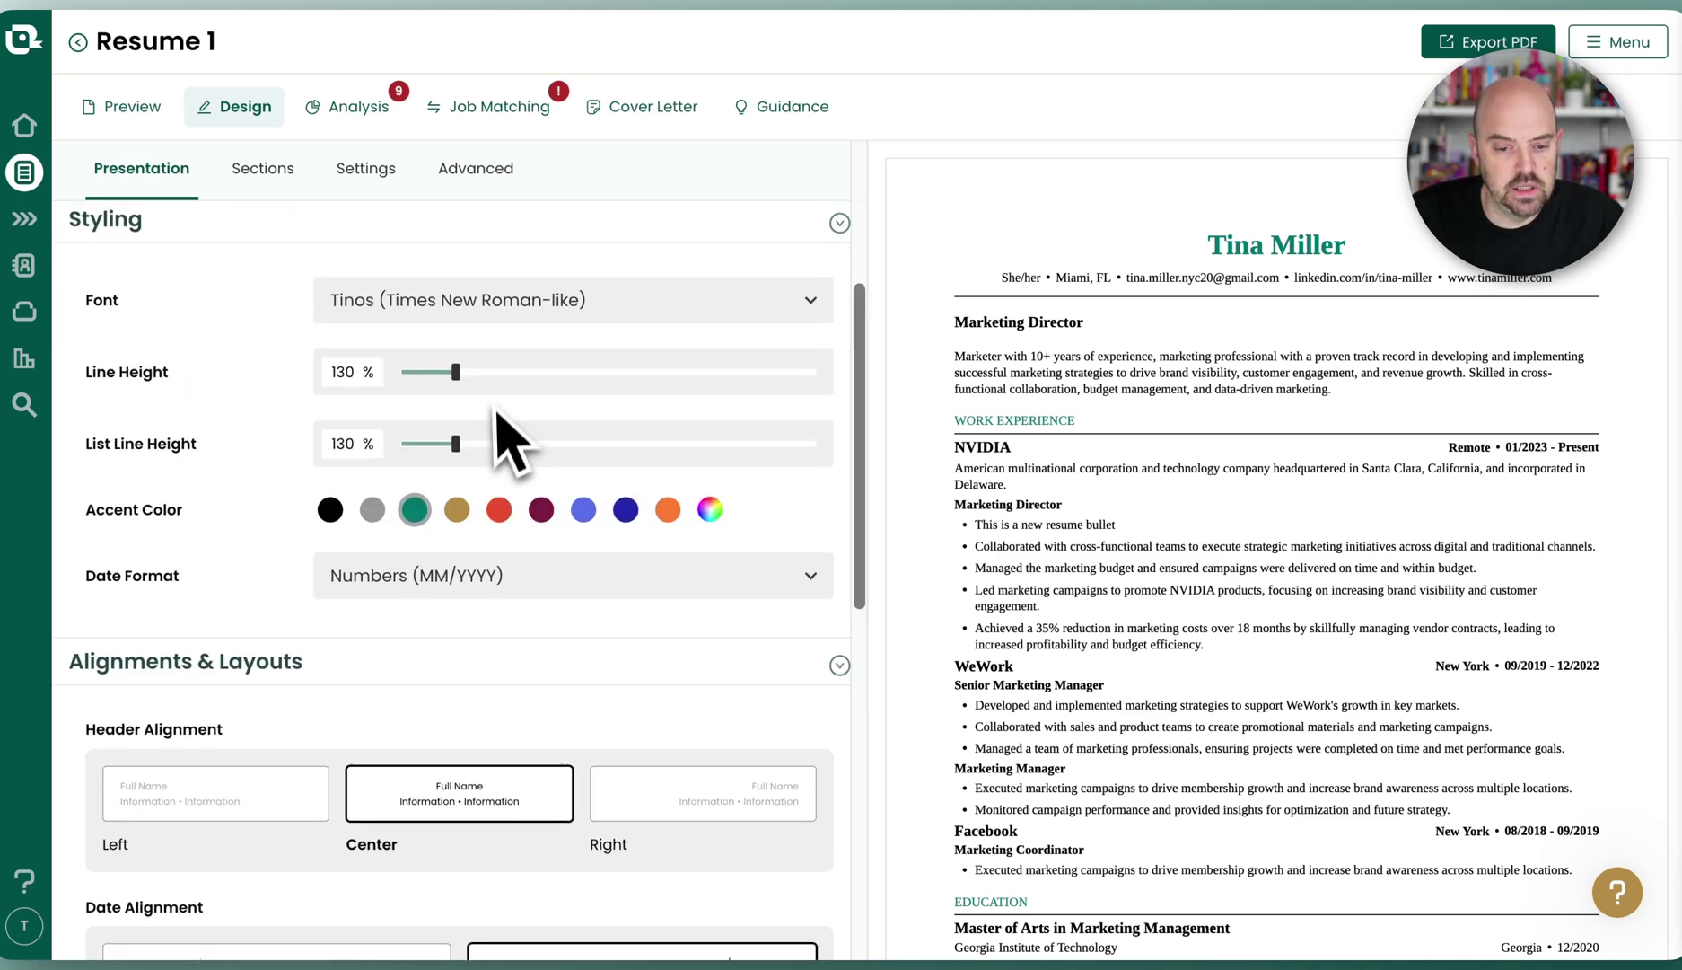
mouse_move(582, 413)
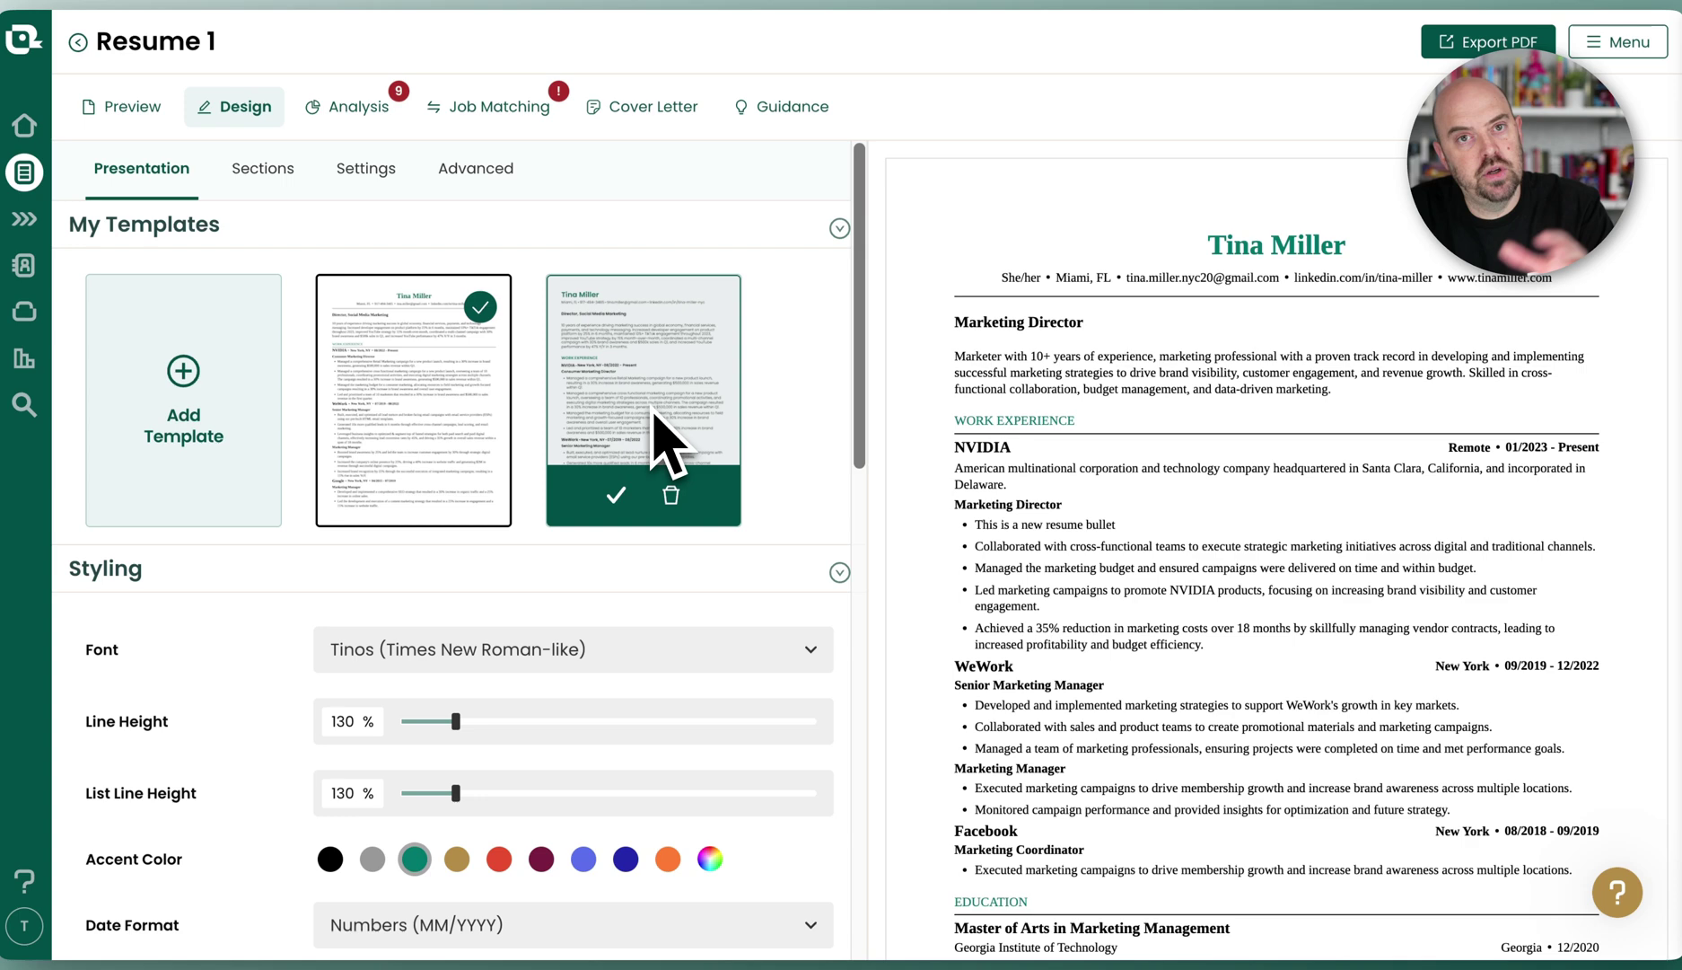
scroll(687, 502, "down", 15)
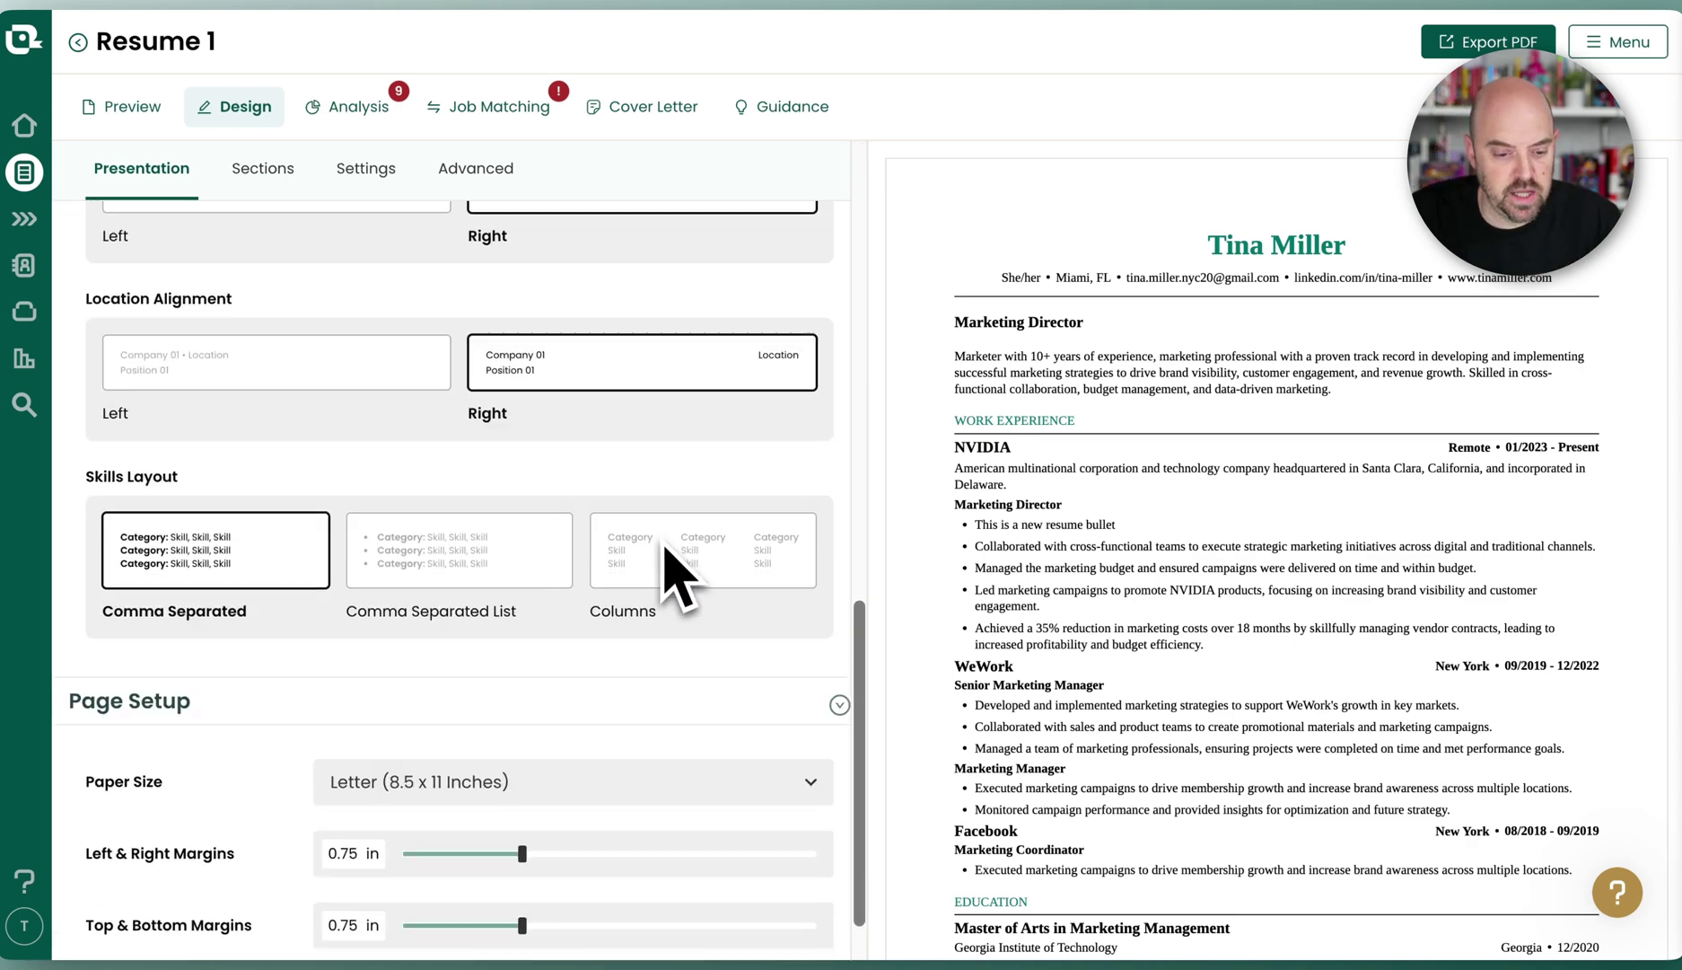
scroll(644, 620, "down", 1)
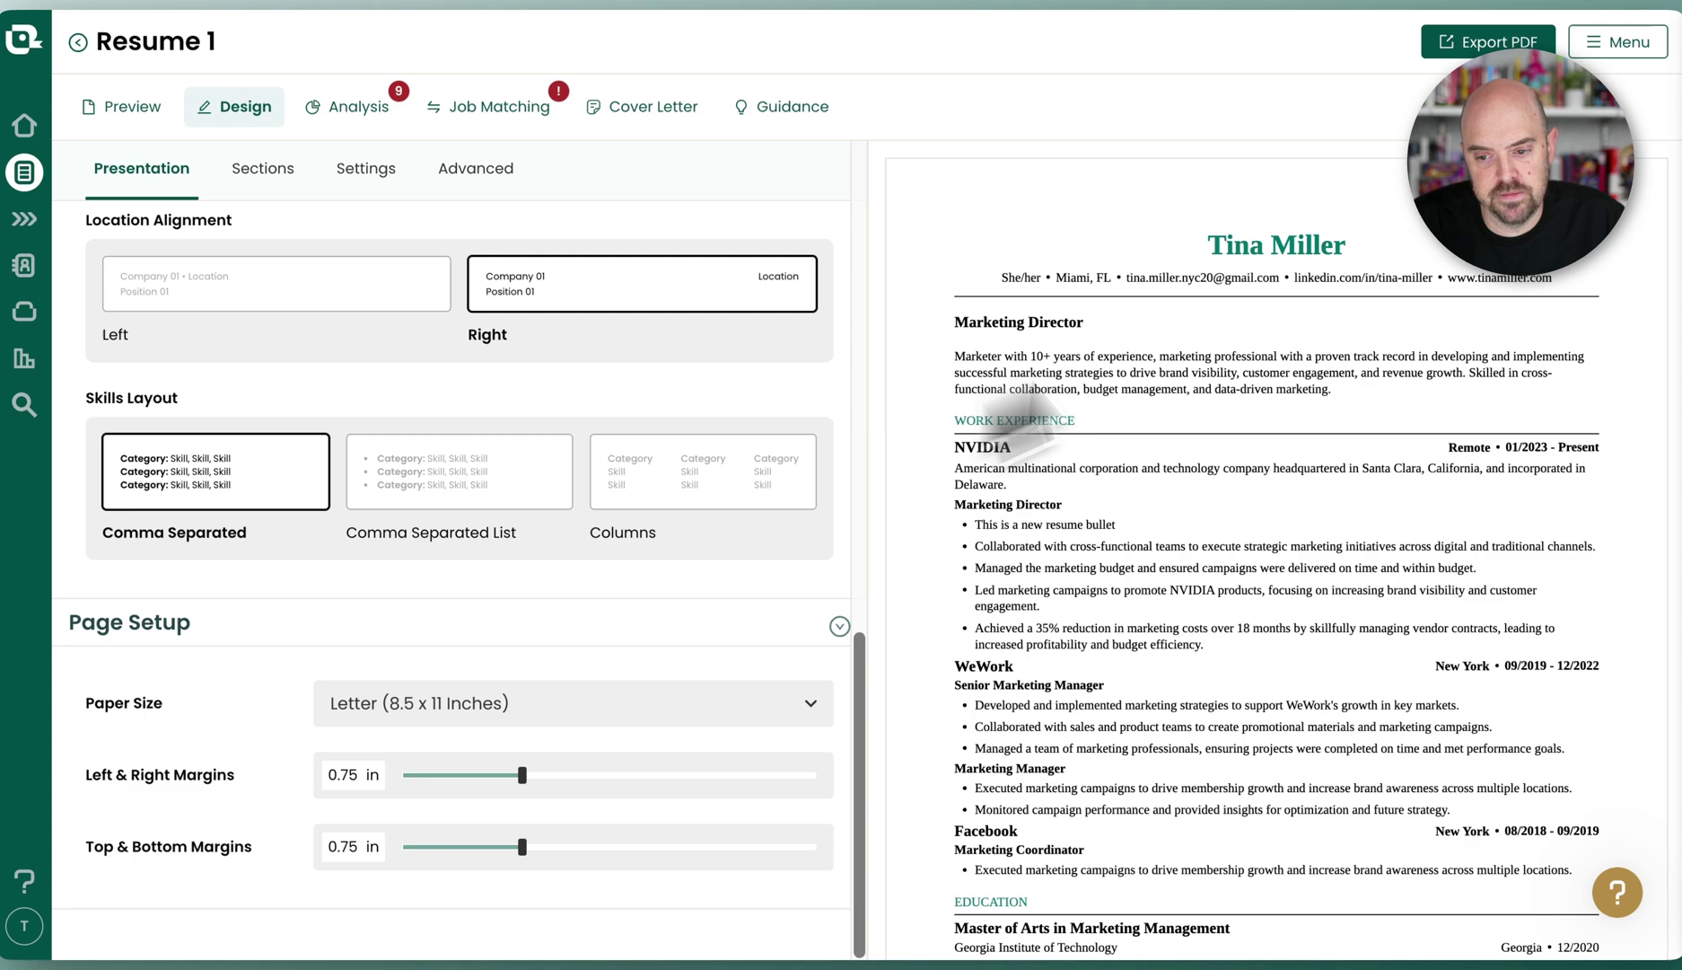
scroll(668, 449, "up", 10)
scroll(377, 593, "down", 7)
left_click(274, 566)
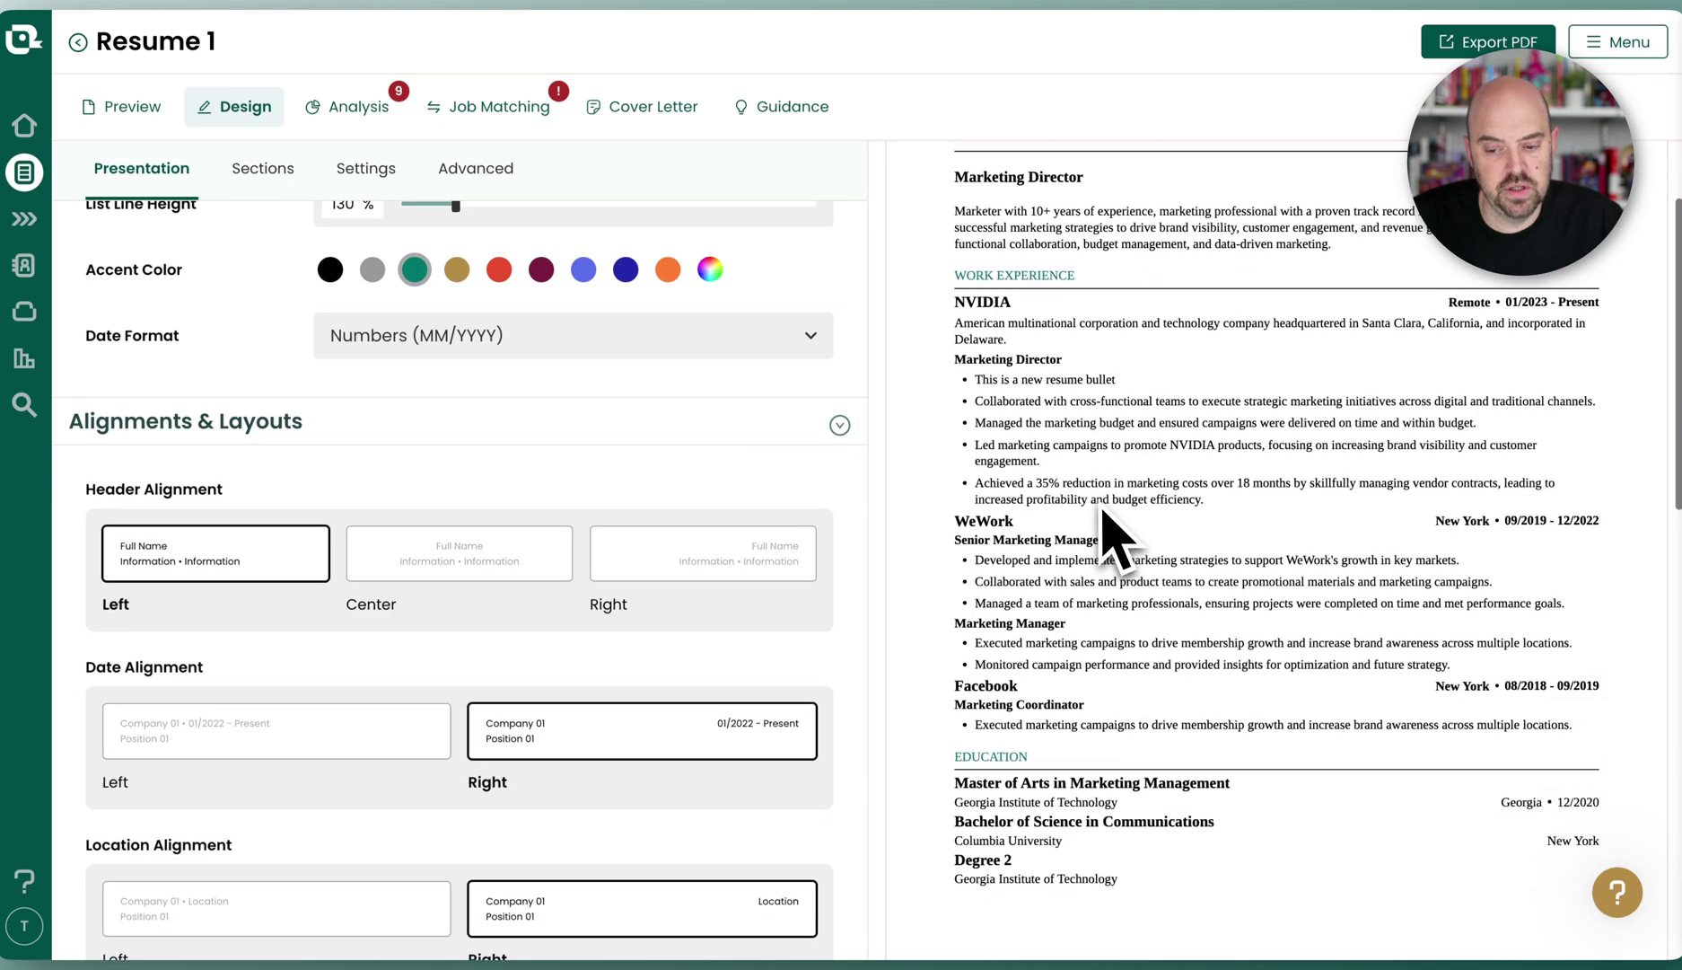
scroll(687, 420, "up", 7)
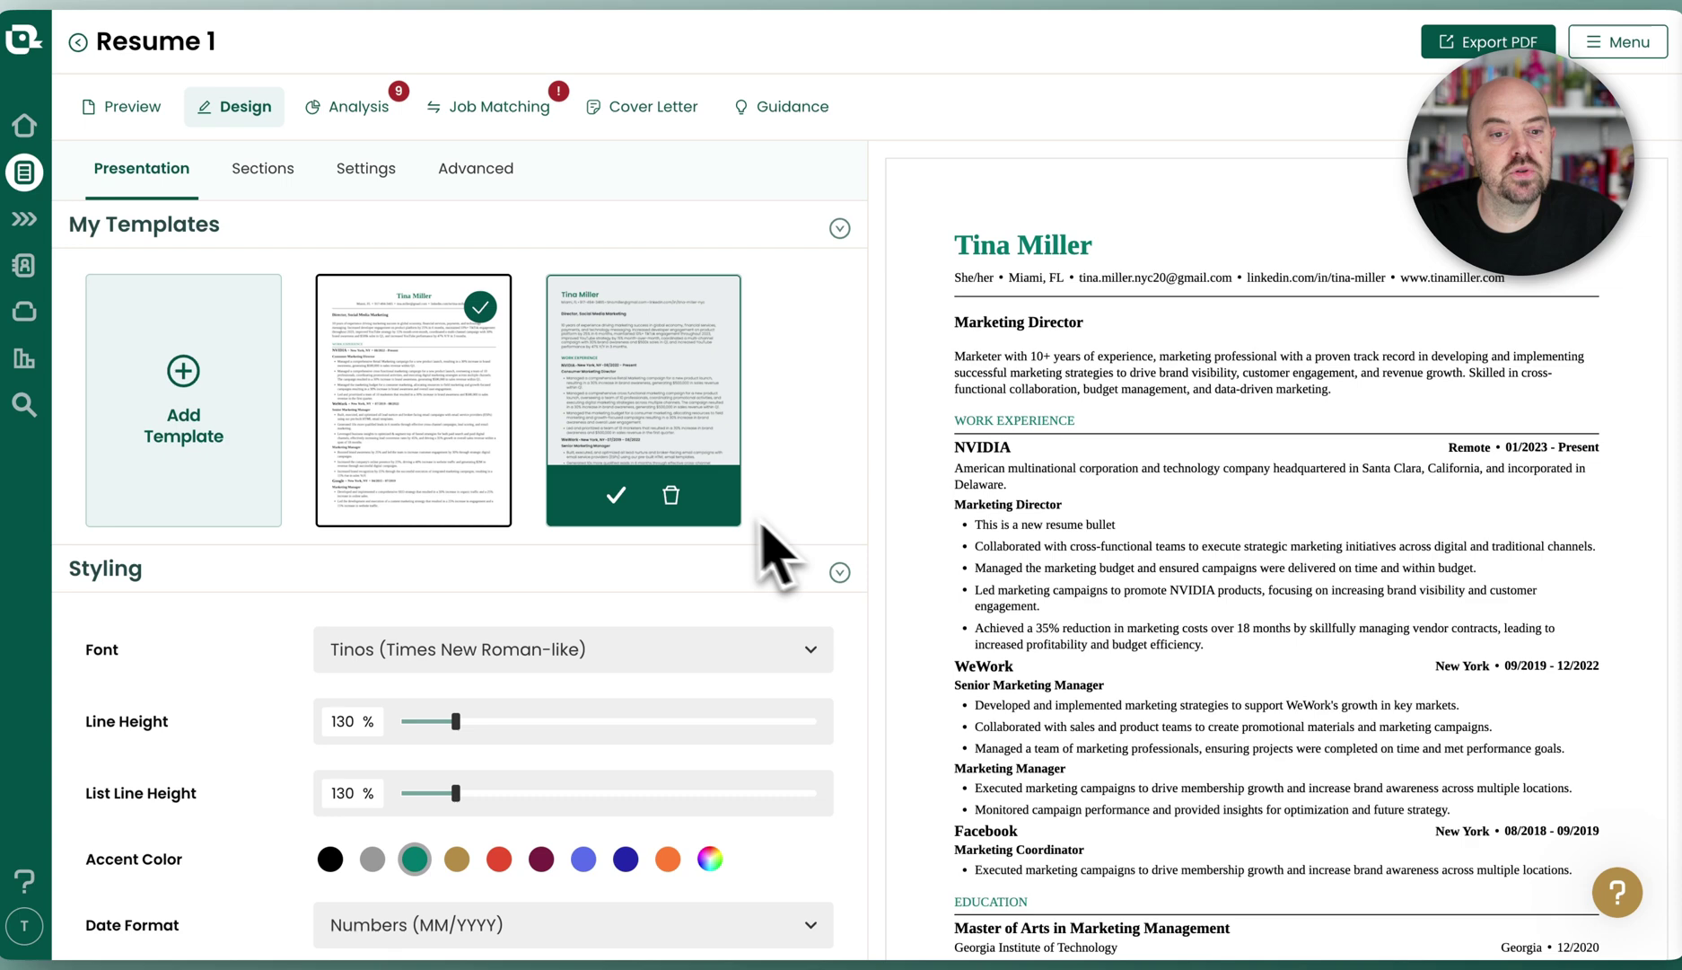
Add the two-column template from the library to Resume 1
left_click(191, 375)
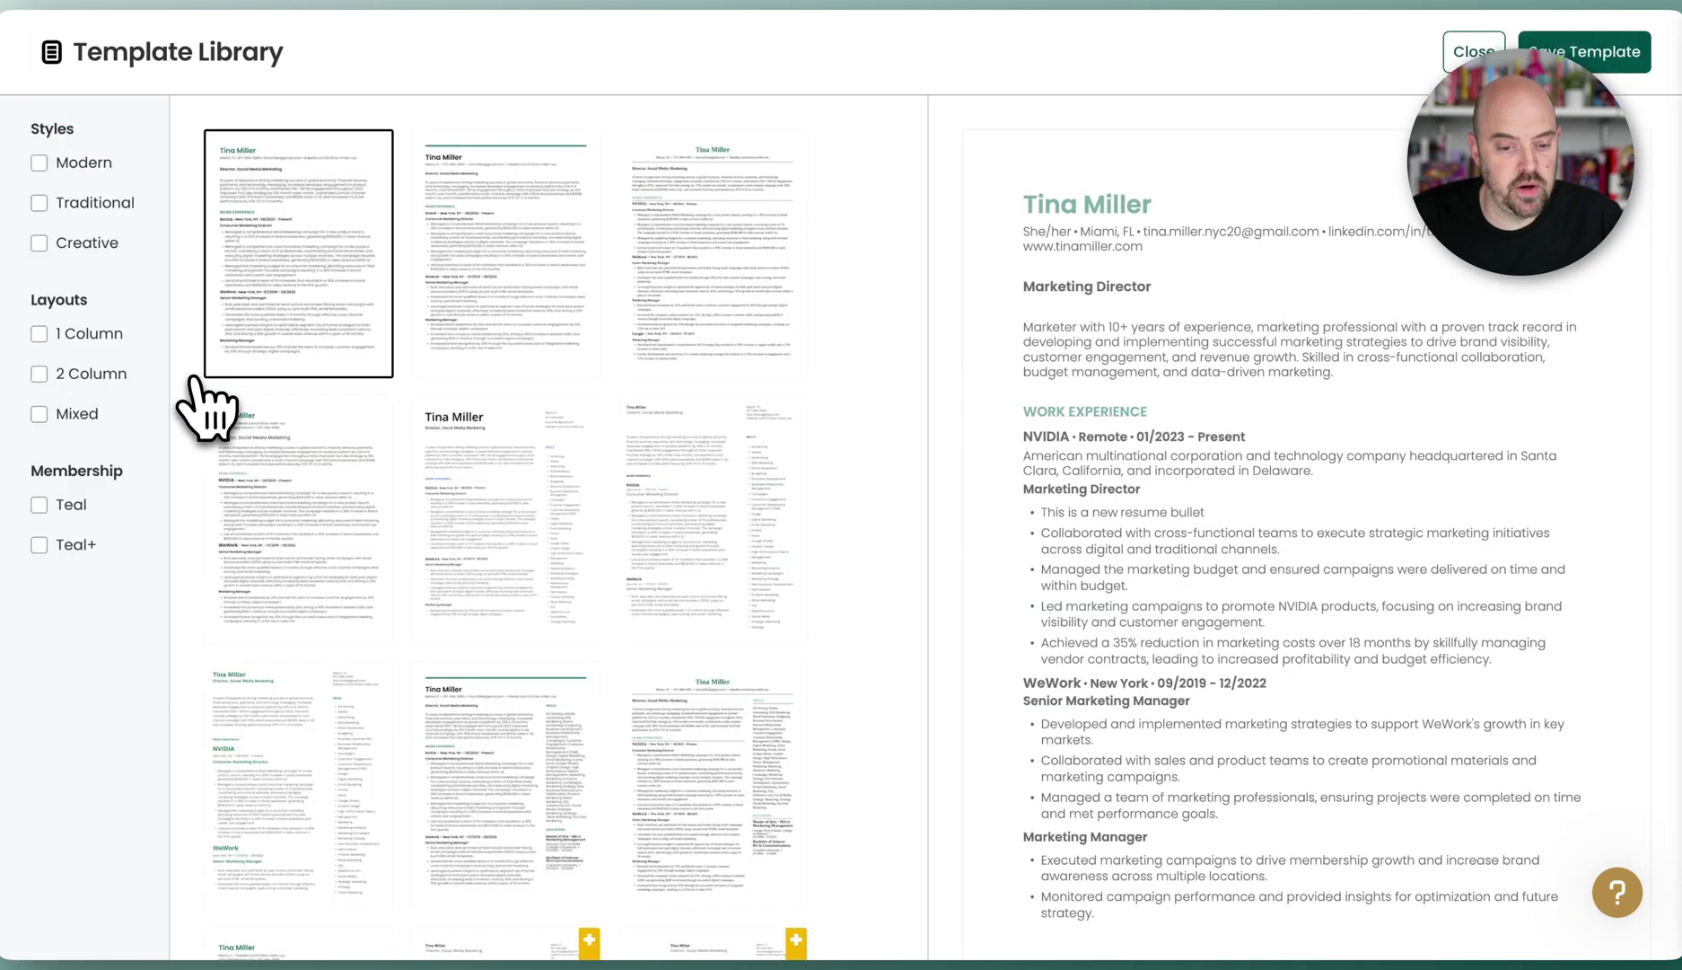
left_click(531, 489)
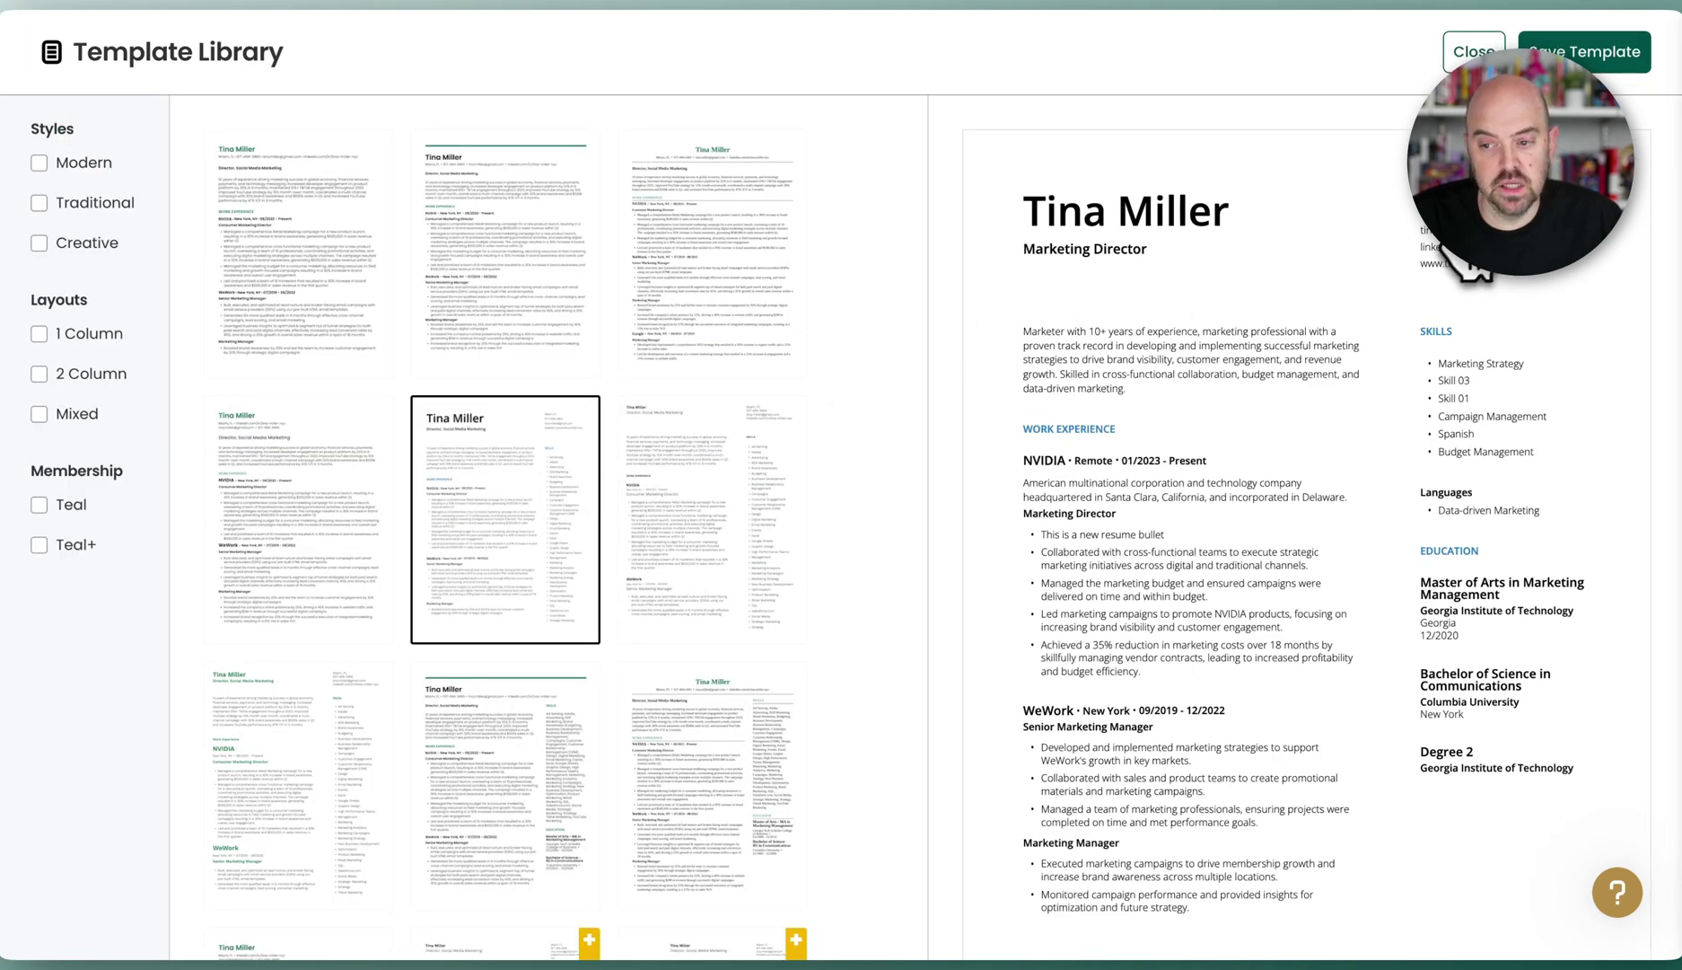
left_click(1585, 51)
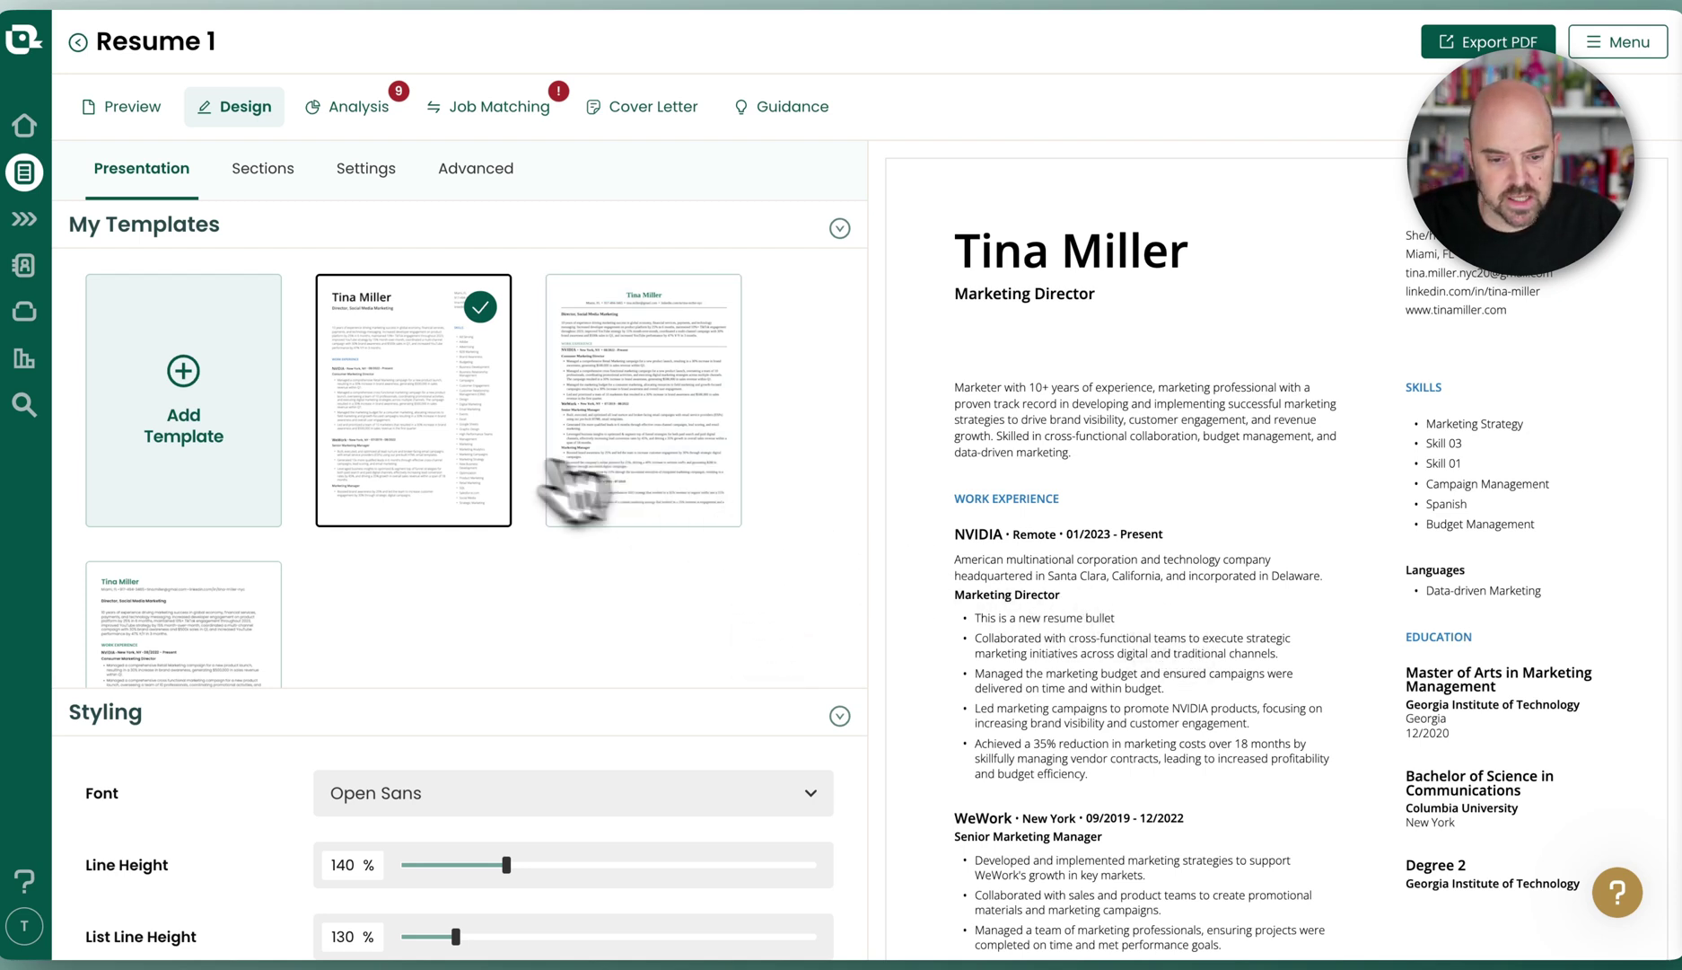
Try maroon, then set the accent colour to periwinkle blue
scroll(503, 678, "down", 3)
scroll(833, 770, "down", 7)
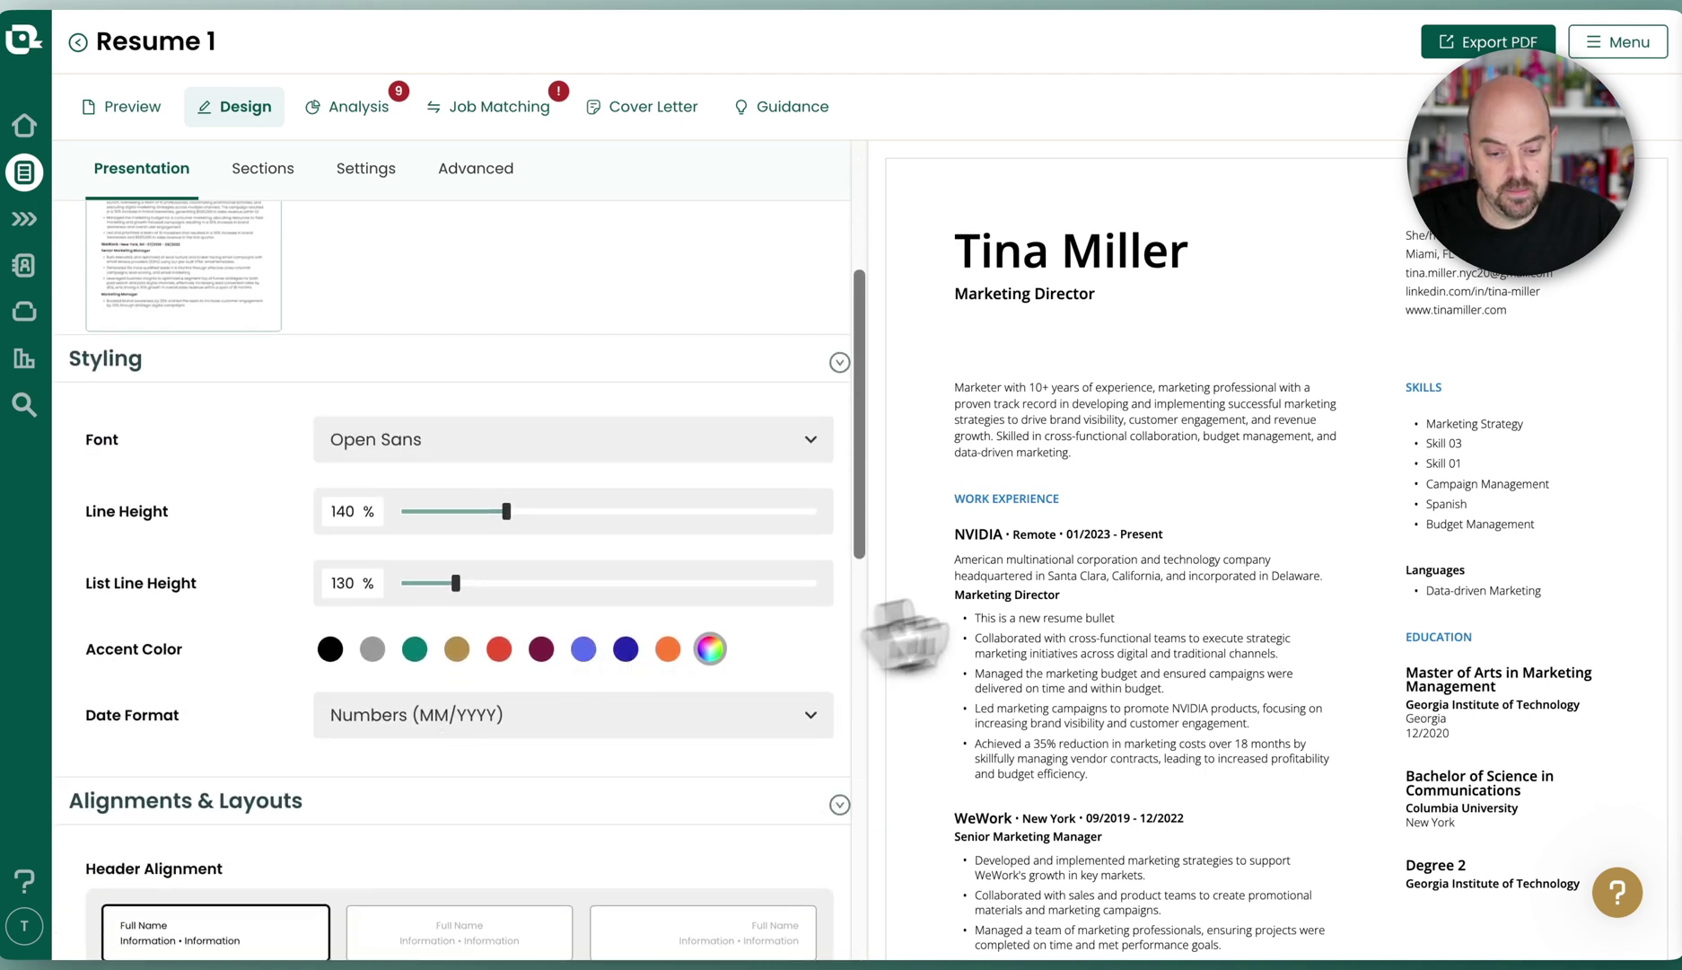
left_click(541, 648)
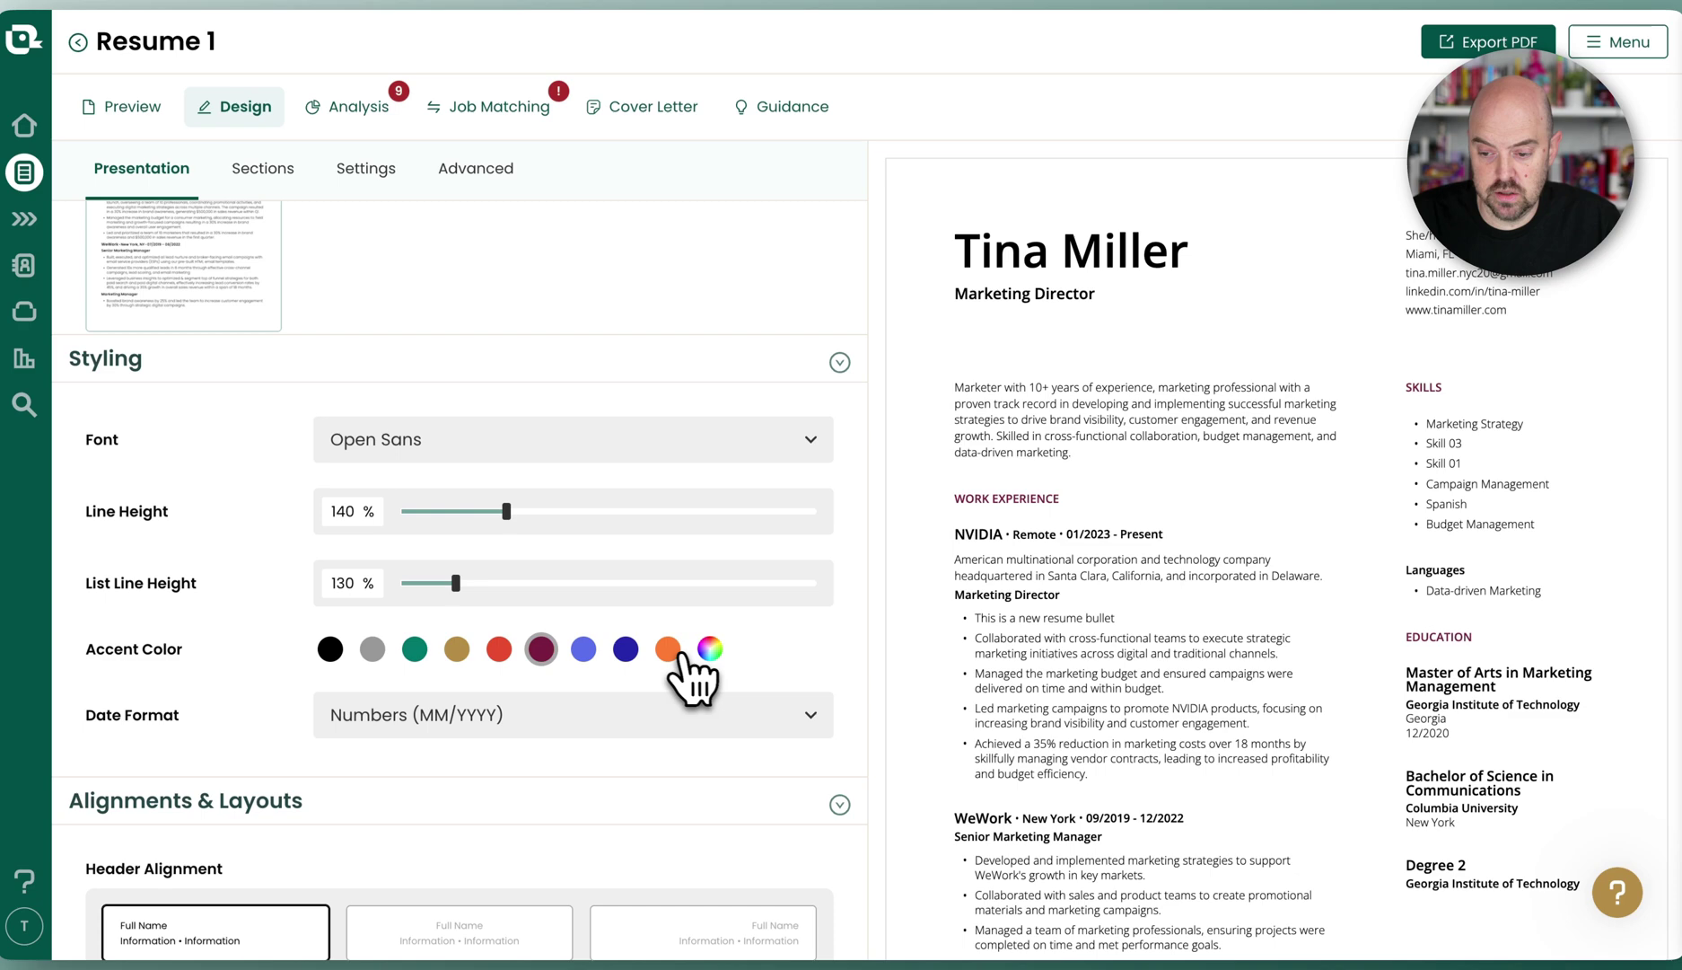
left_click(583, 648)
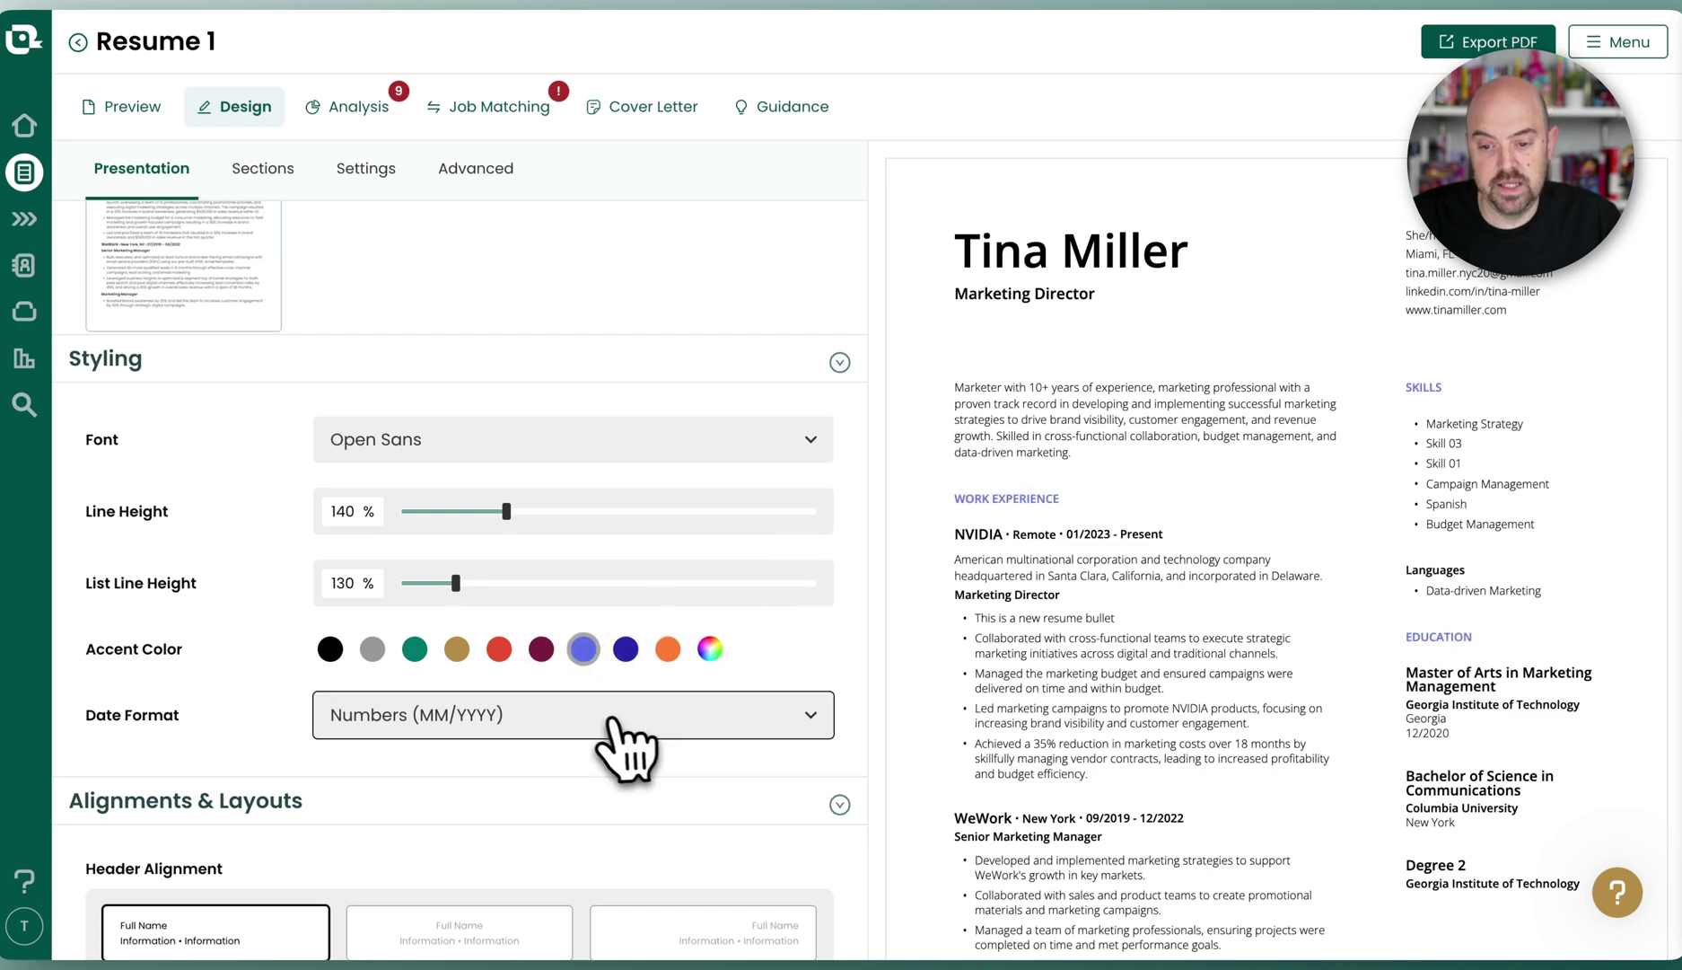
scroll(647, 646, "down", 5)
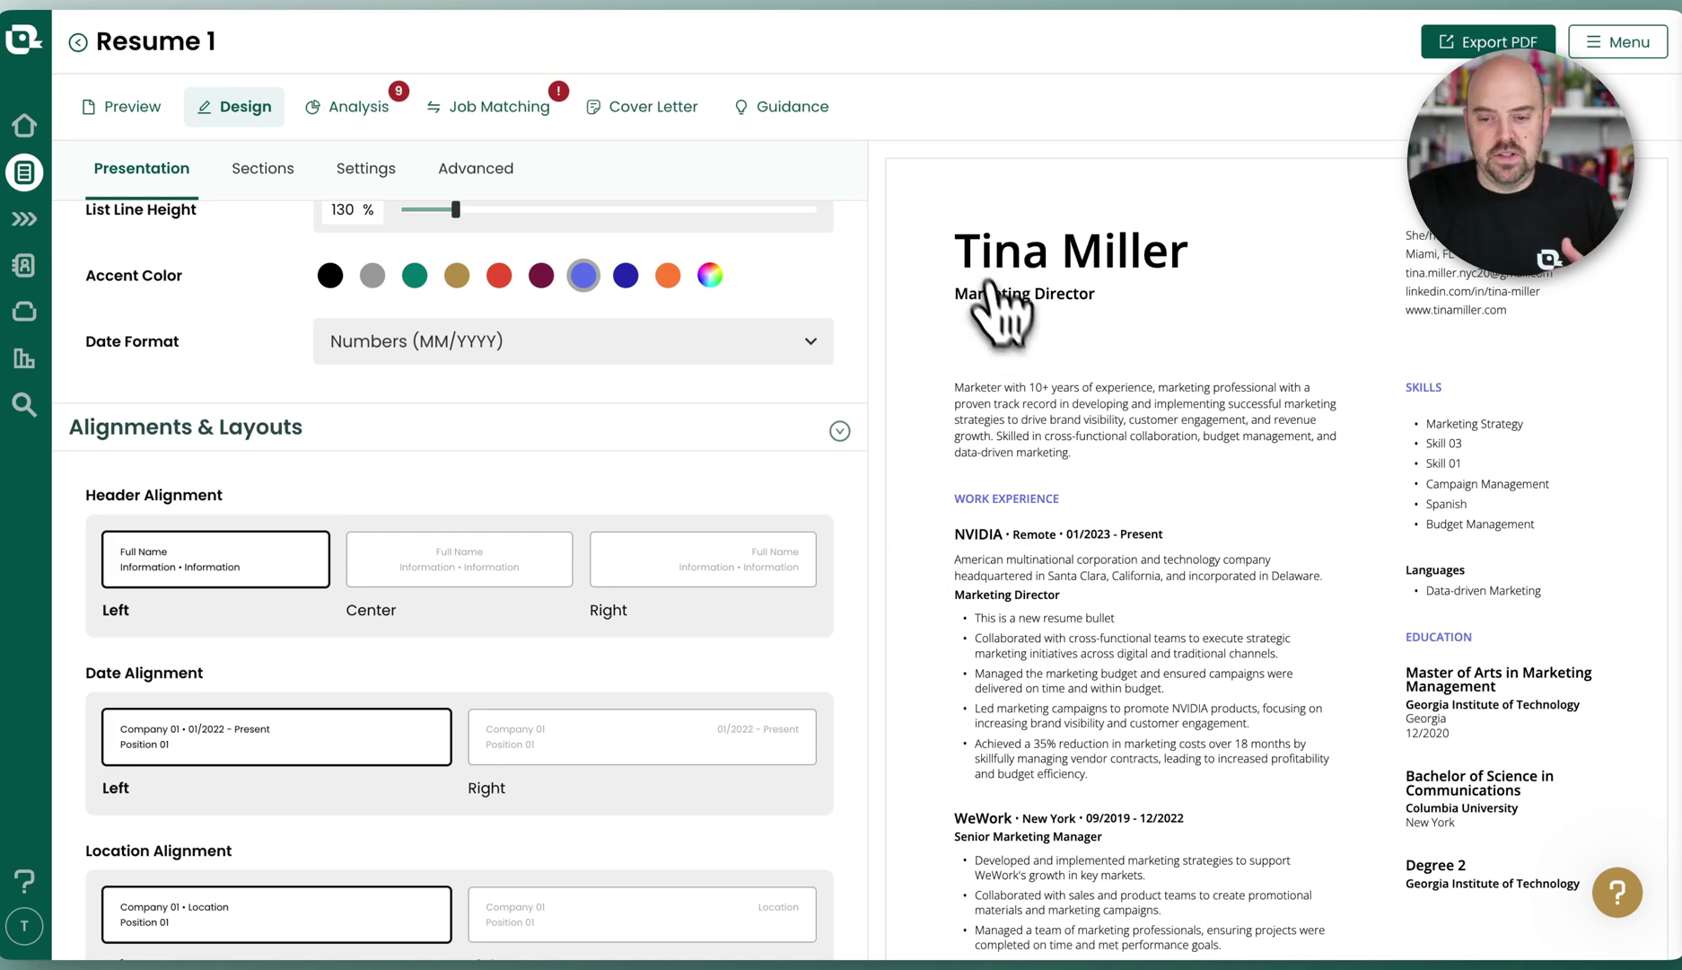
left_click_drag(983, 285, 1520, 881)
left_click(1206, 579)
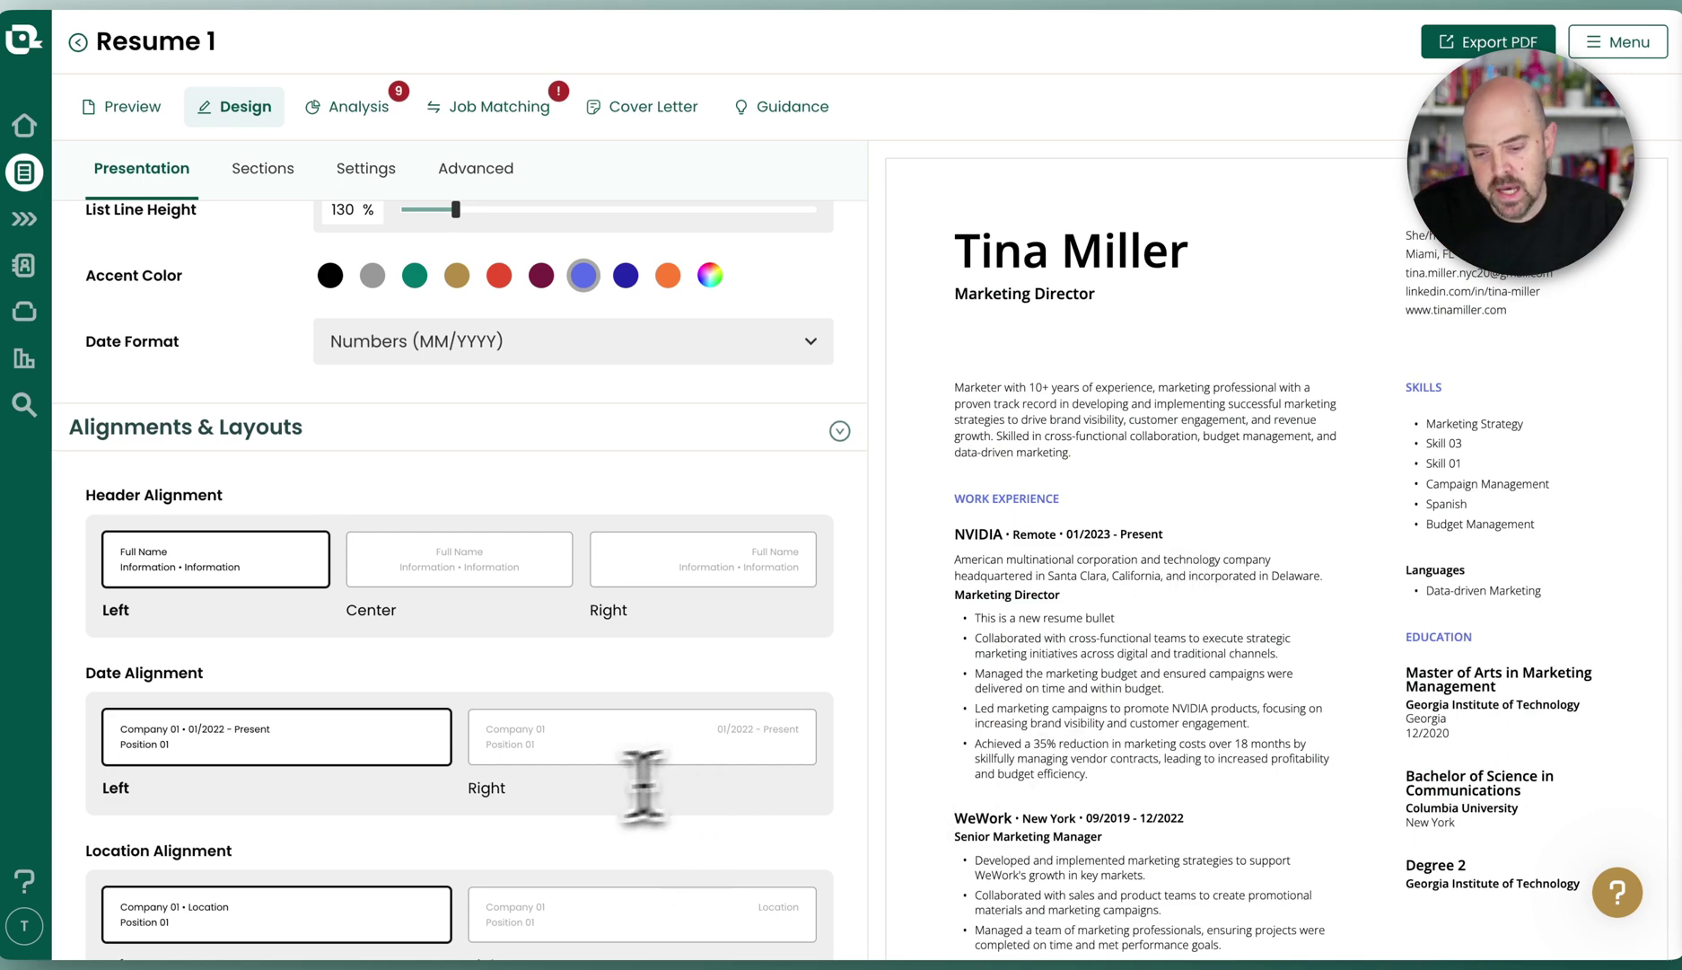
Try a different skill column count with the Skills Layout Number of Columns slider
scroll(638, 785, "down", 1)
scroll(1089, 680, "down", 2)
scroll(1204, 685, "down", 3)
scroll(1212, 683, "up", 5)
scroll(462, 602, "down", 7)
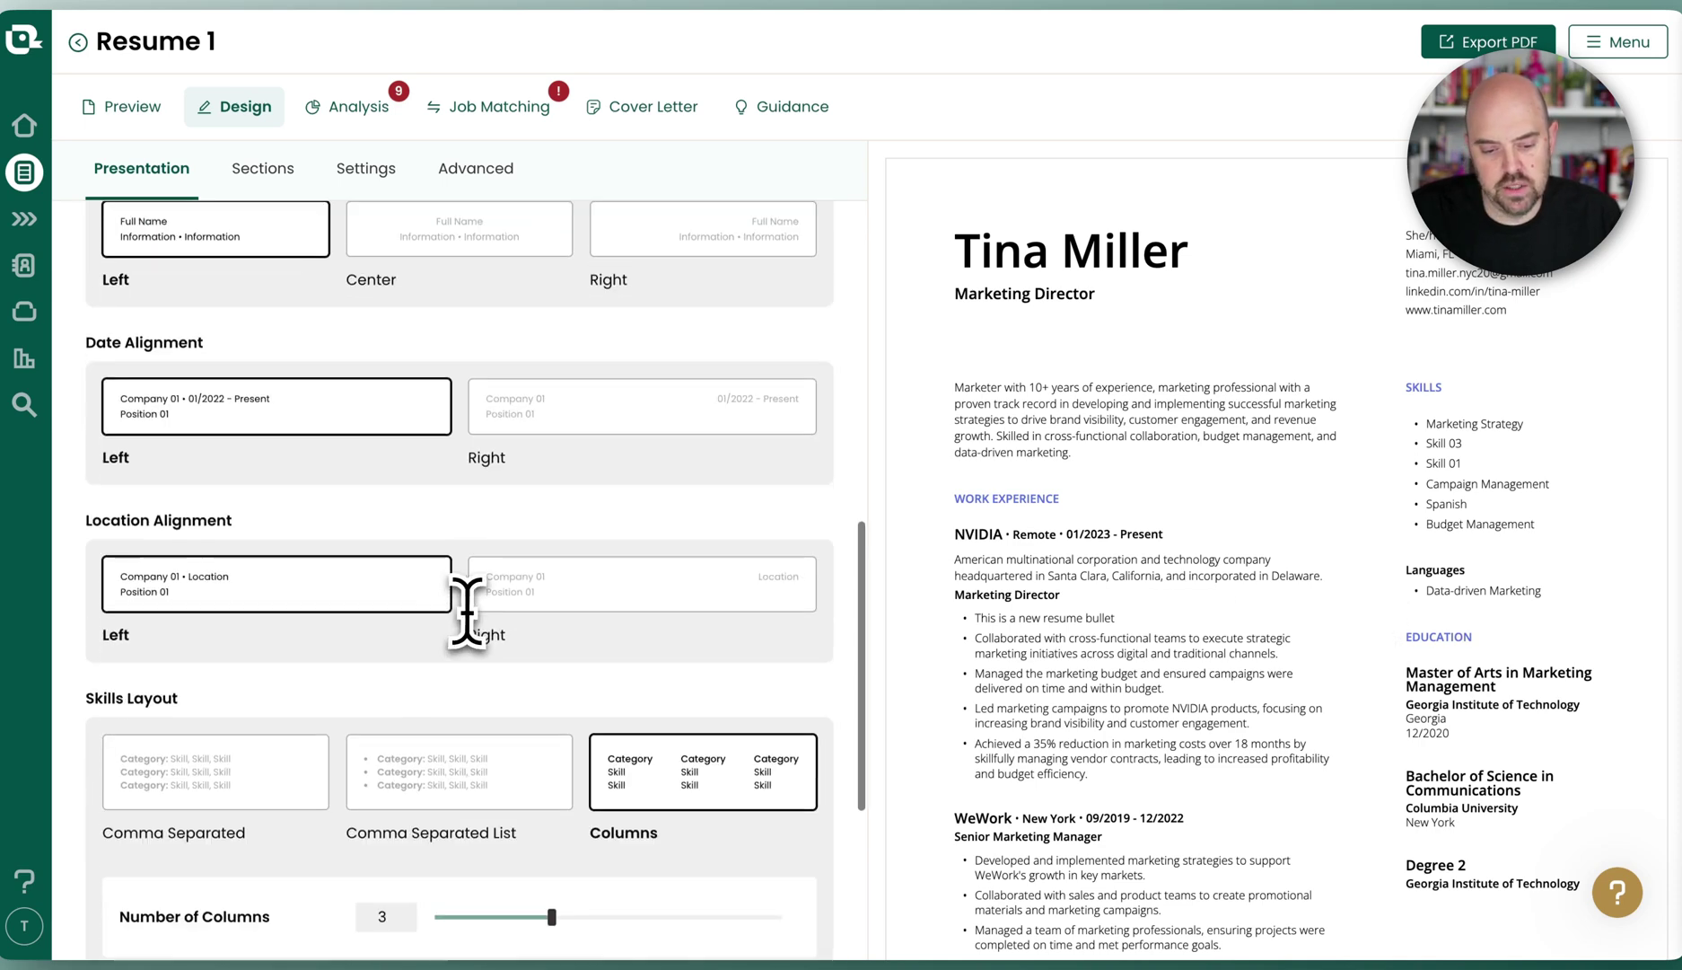
scroll(489, 624, "down", 2)
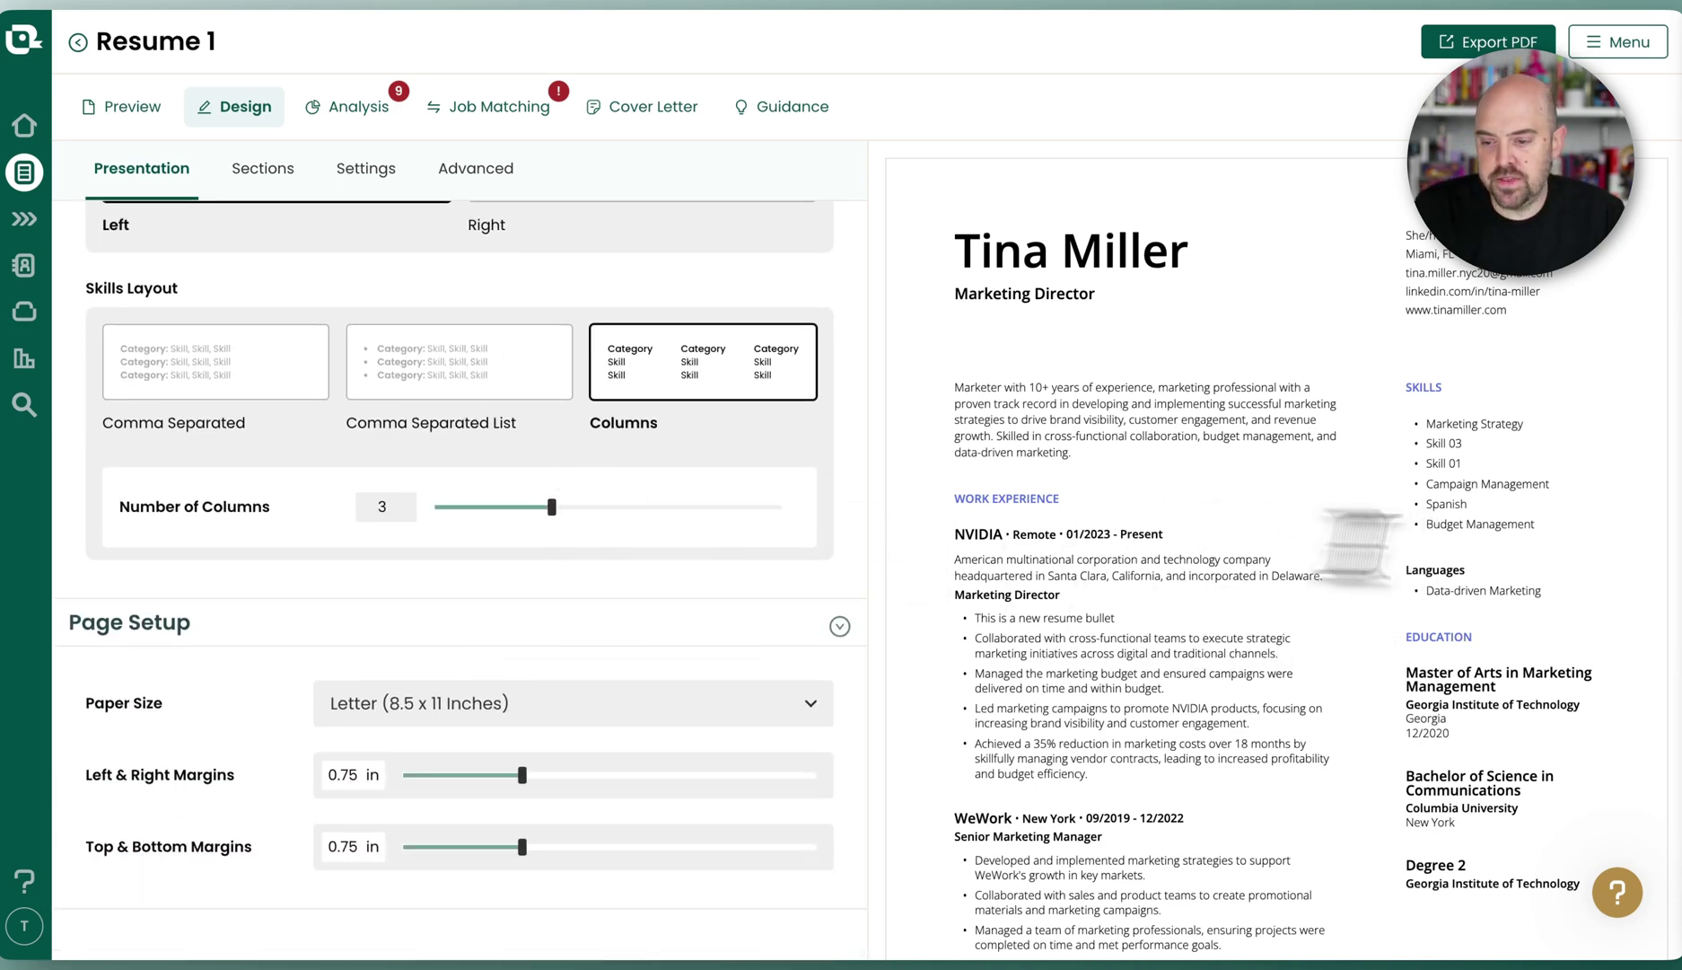
mouse_move(556, 506)
left_mouse_down()
mouse_move(688, 526)
mouse_move(447, 508)
mouse_move(545, 511)
left_mouse_up()
Set skills to Comma Separated, try Comma Separated List, then return to Comma Separated
left_click(211, 368)
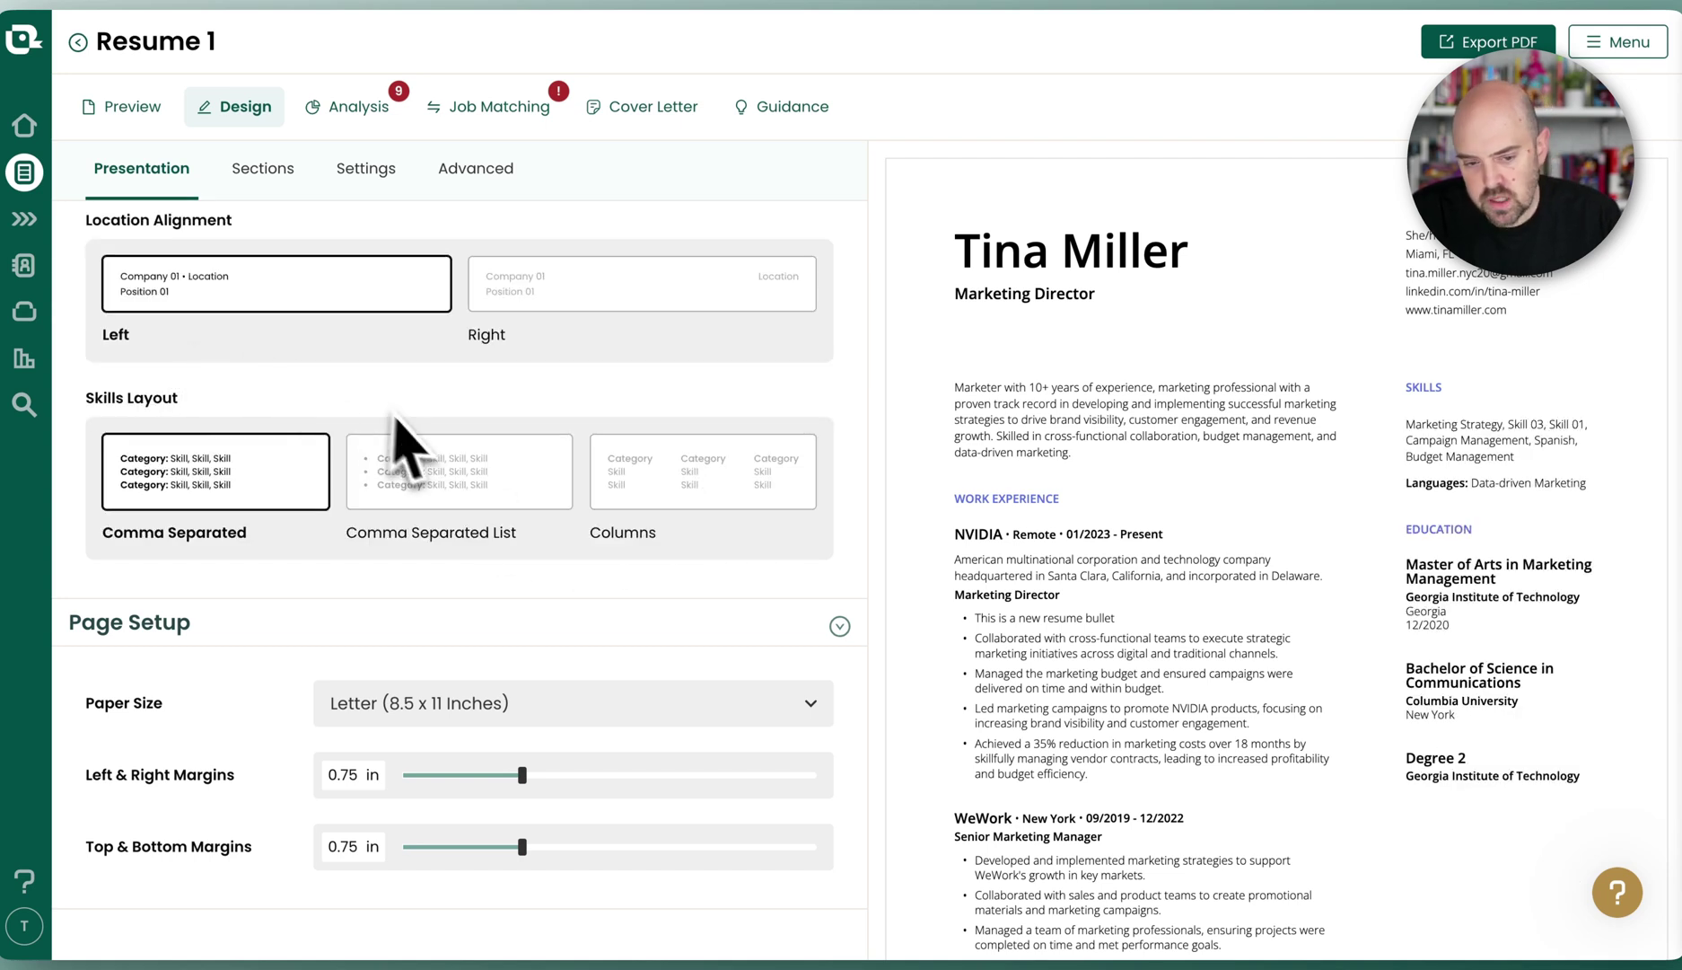
left_click(395, 489)
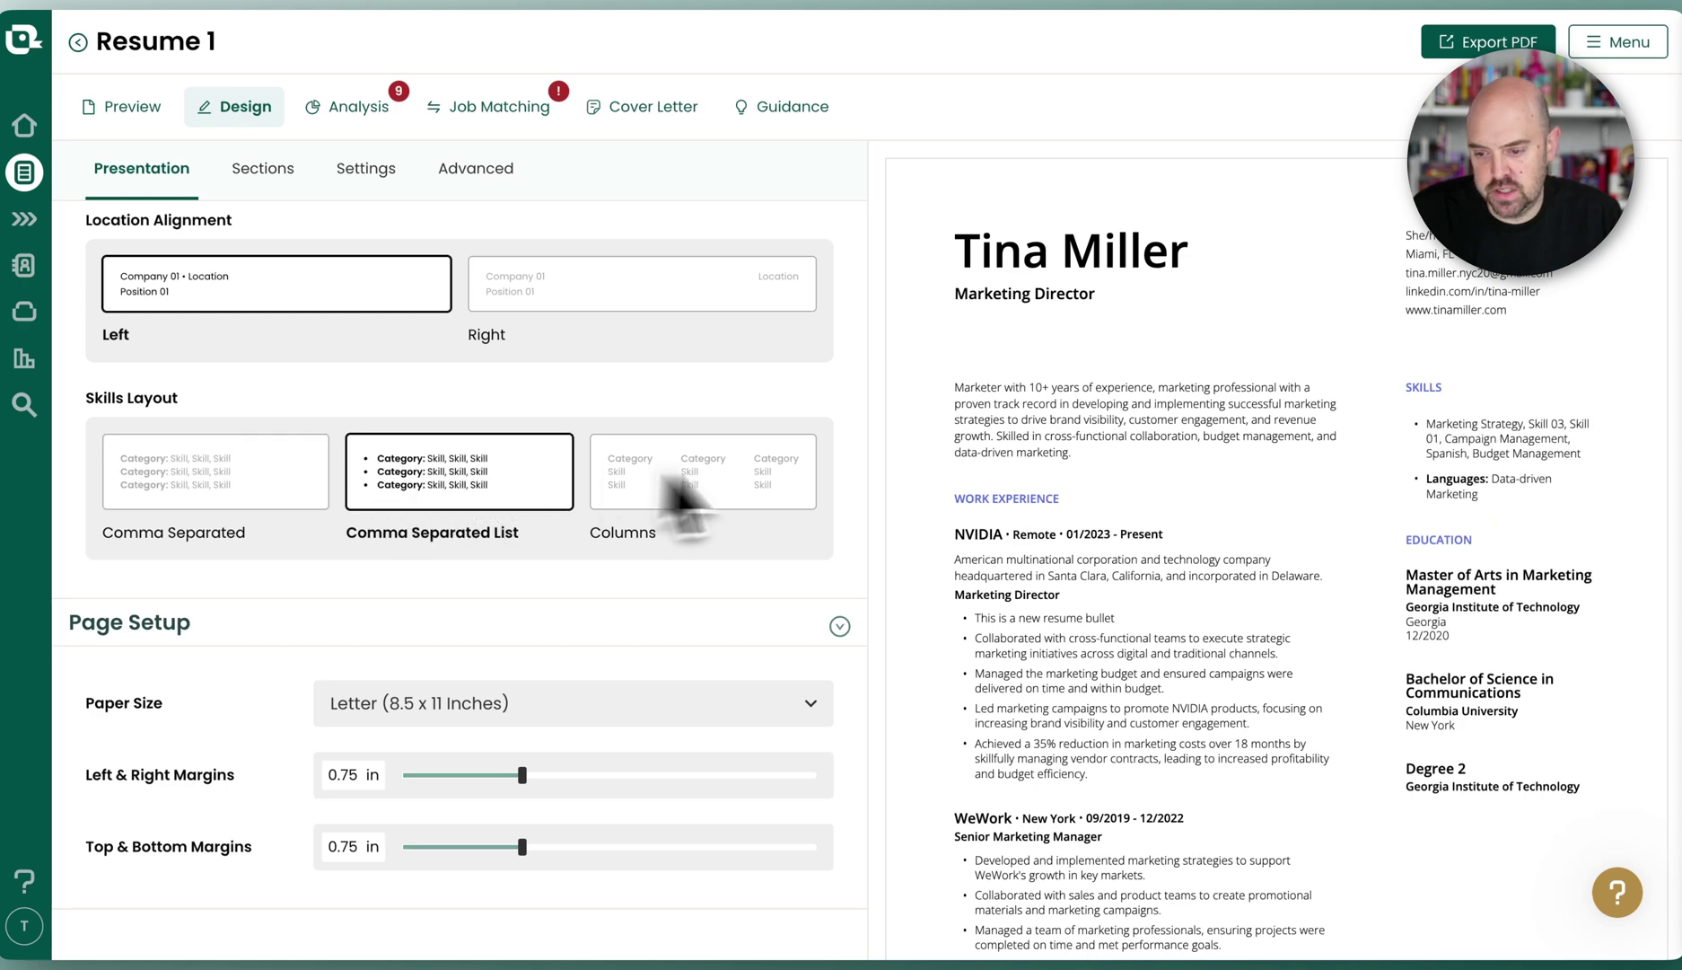
left_click(265, 492)
scroll(449, 611, "up", 9)
scroll(449, 557, "up", 5)
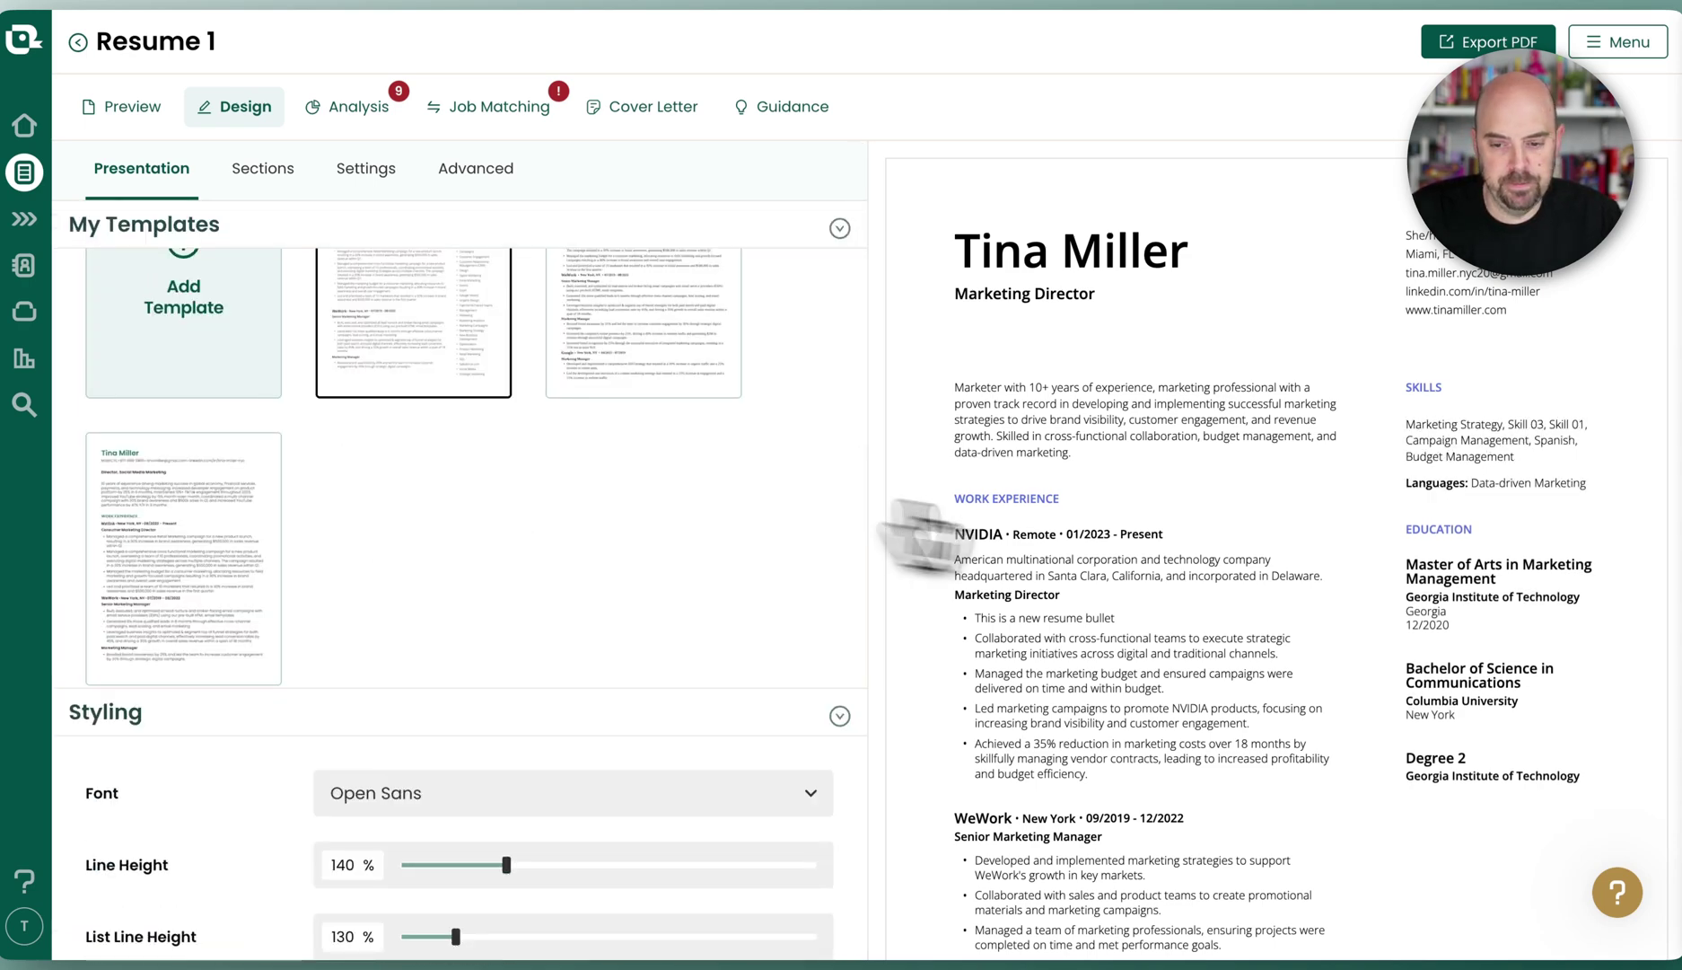
scroll(503, 556, "up", 2)
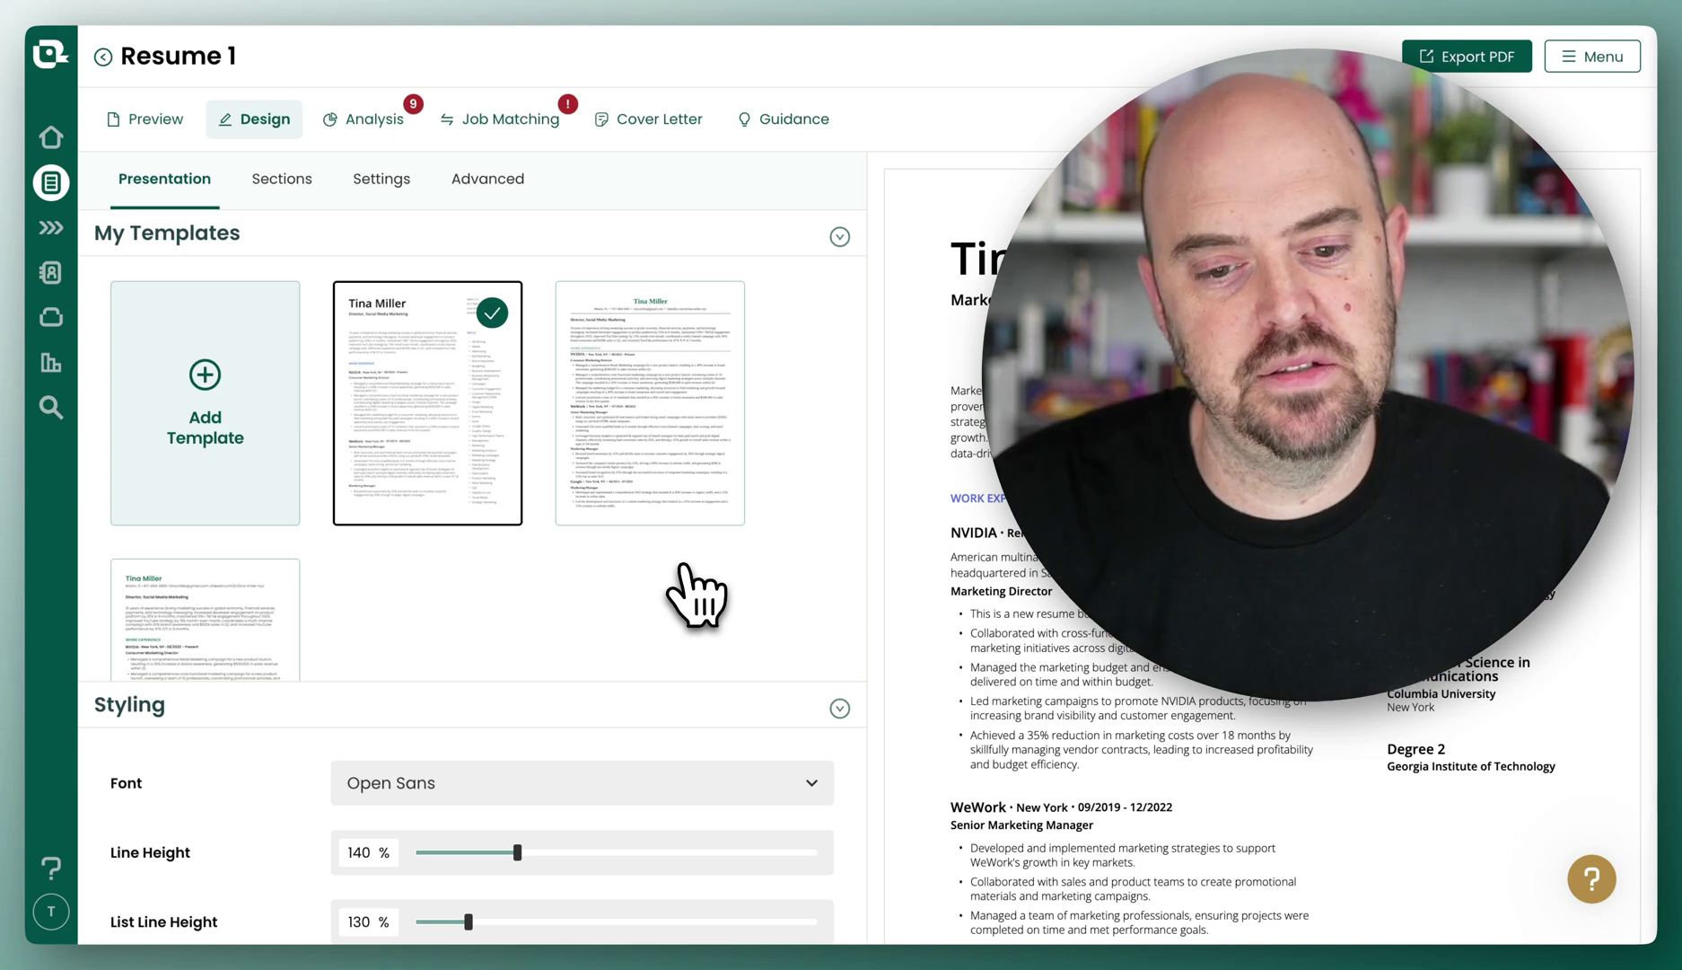
left_click(485, 180)
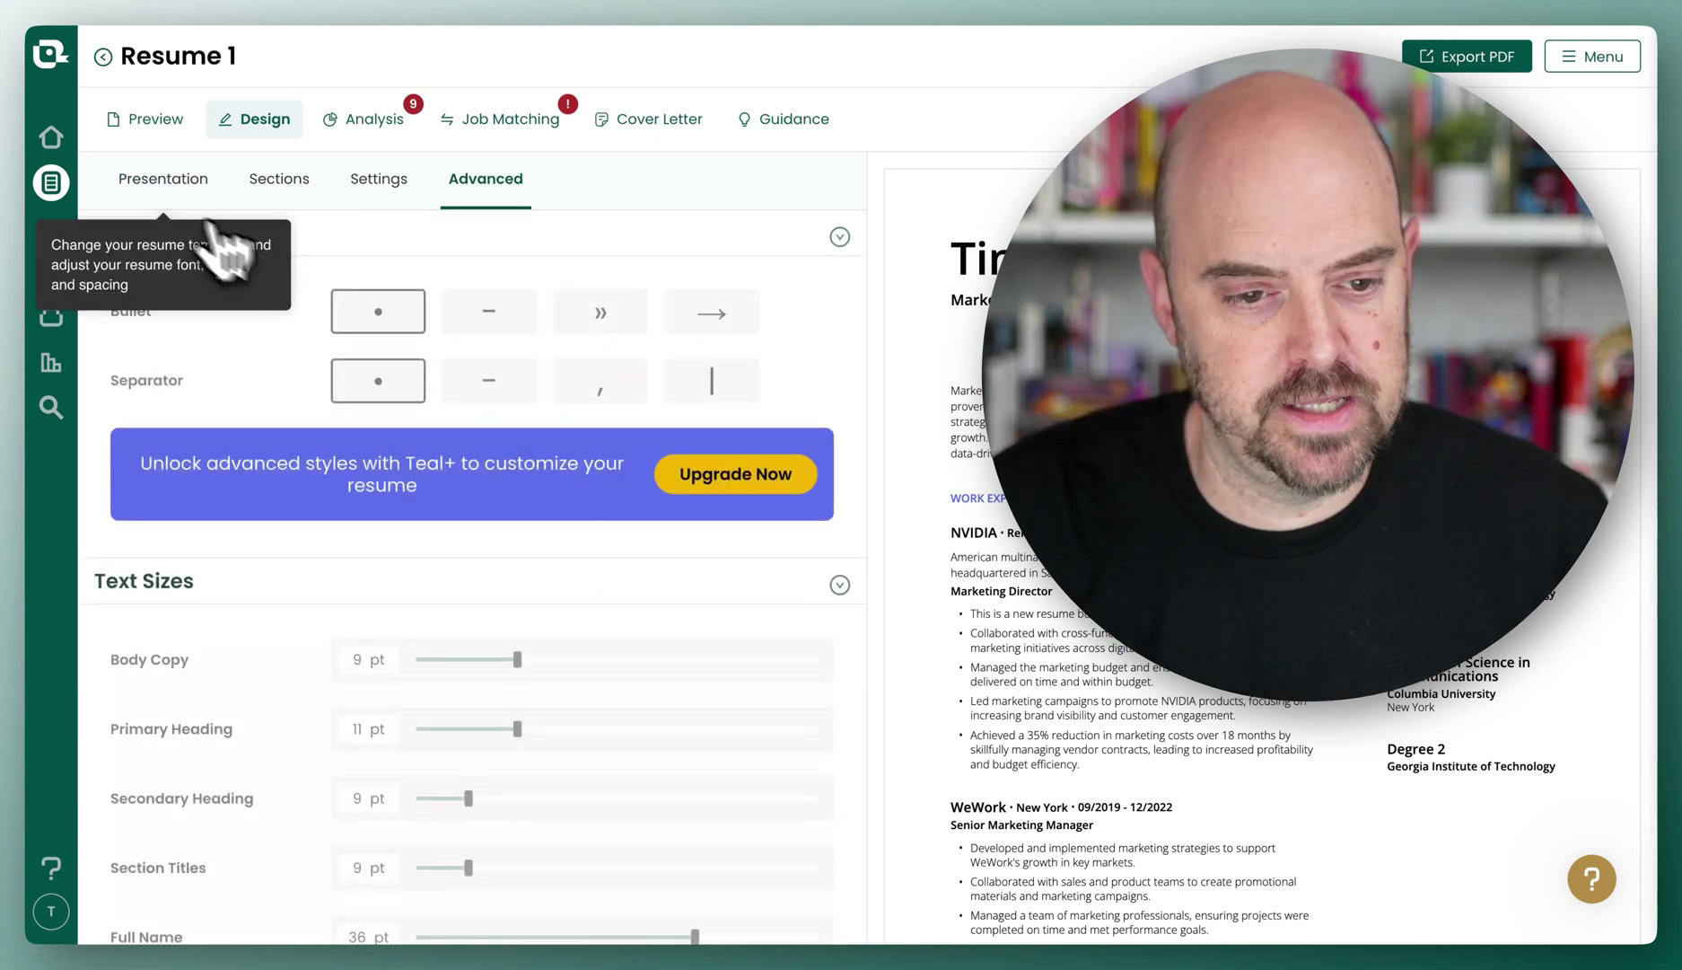
left_click(199, 190)
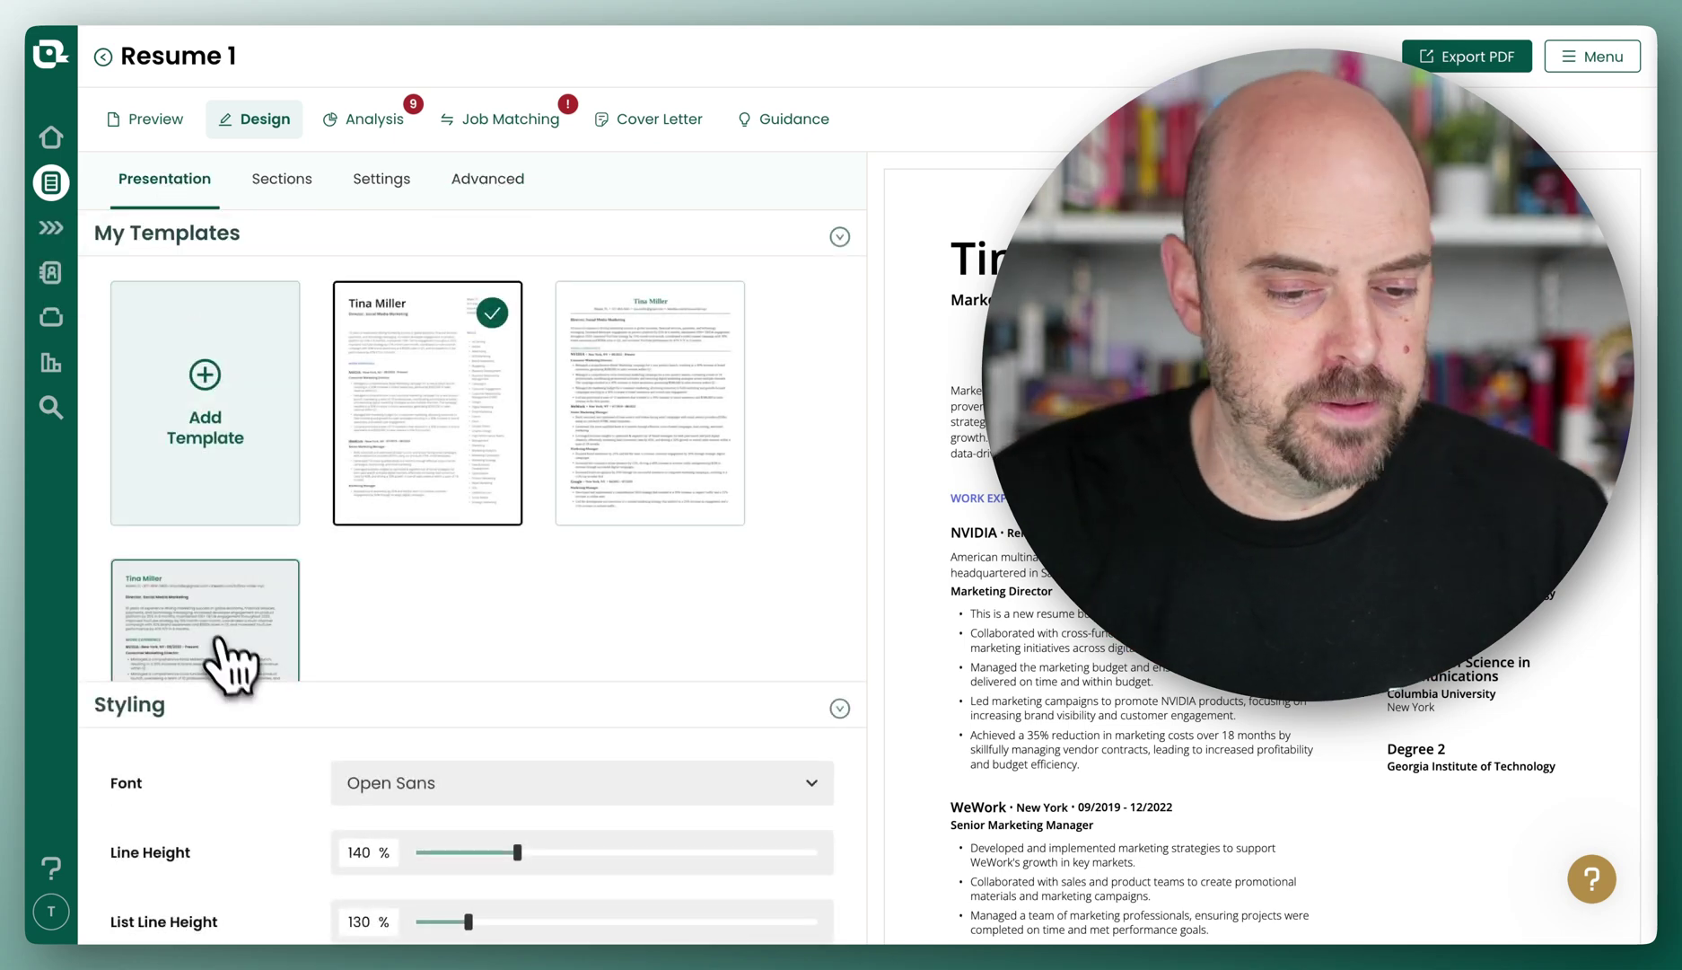
left_click(229, 664)
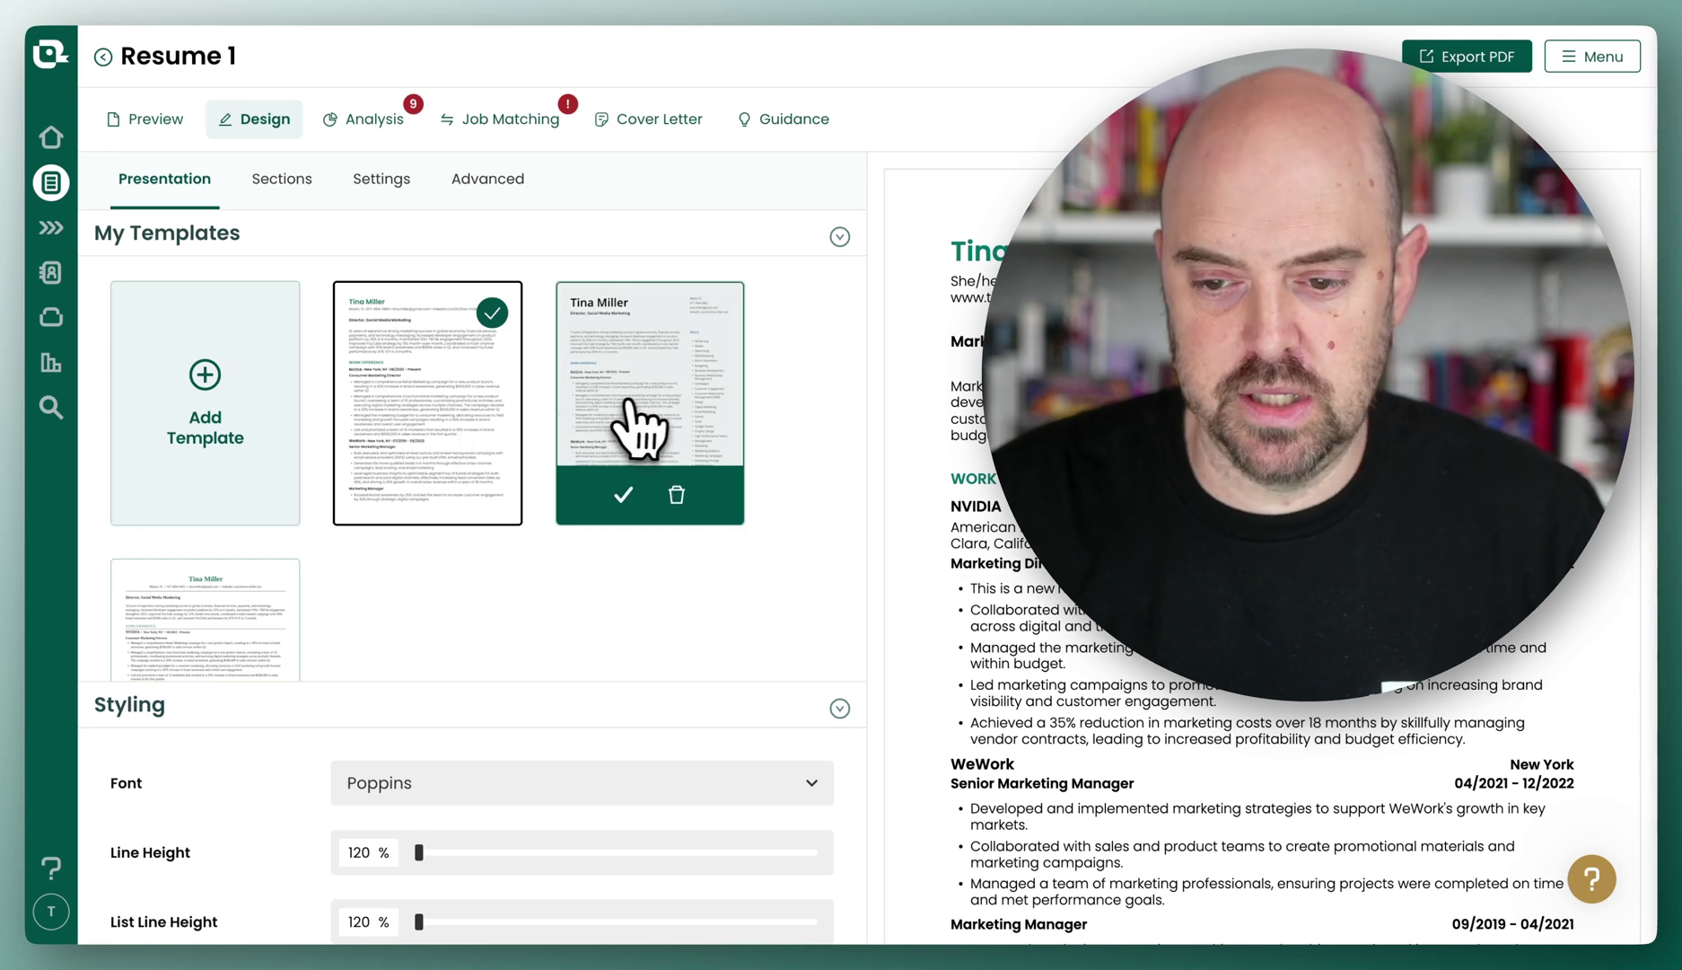
left_click(639, 431)
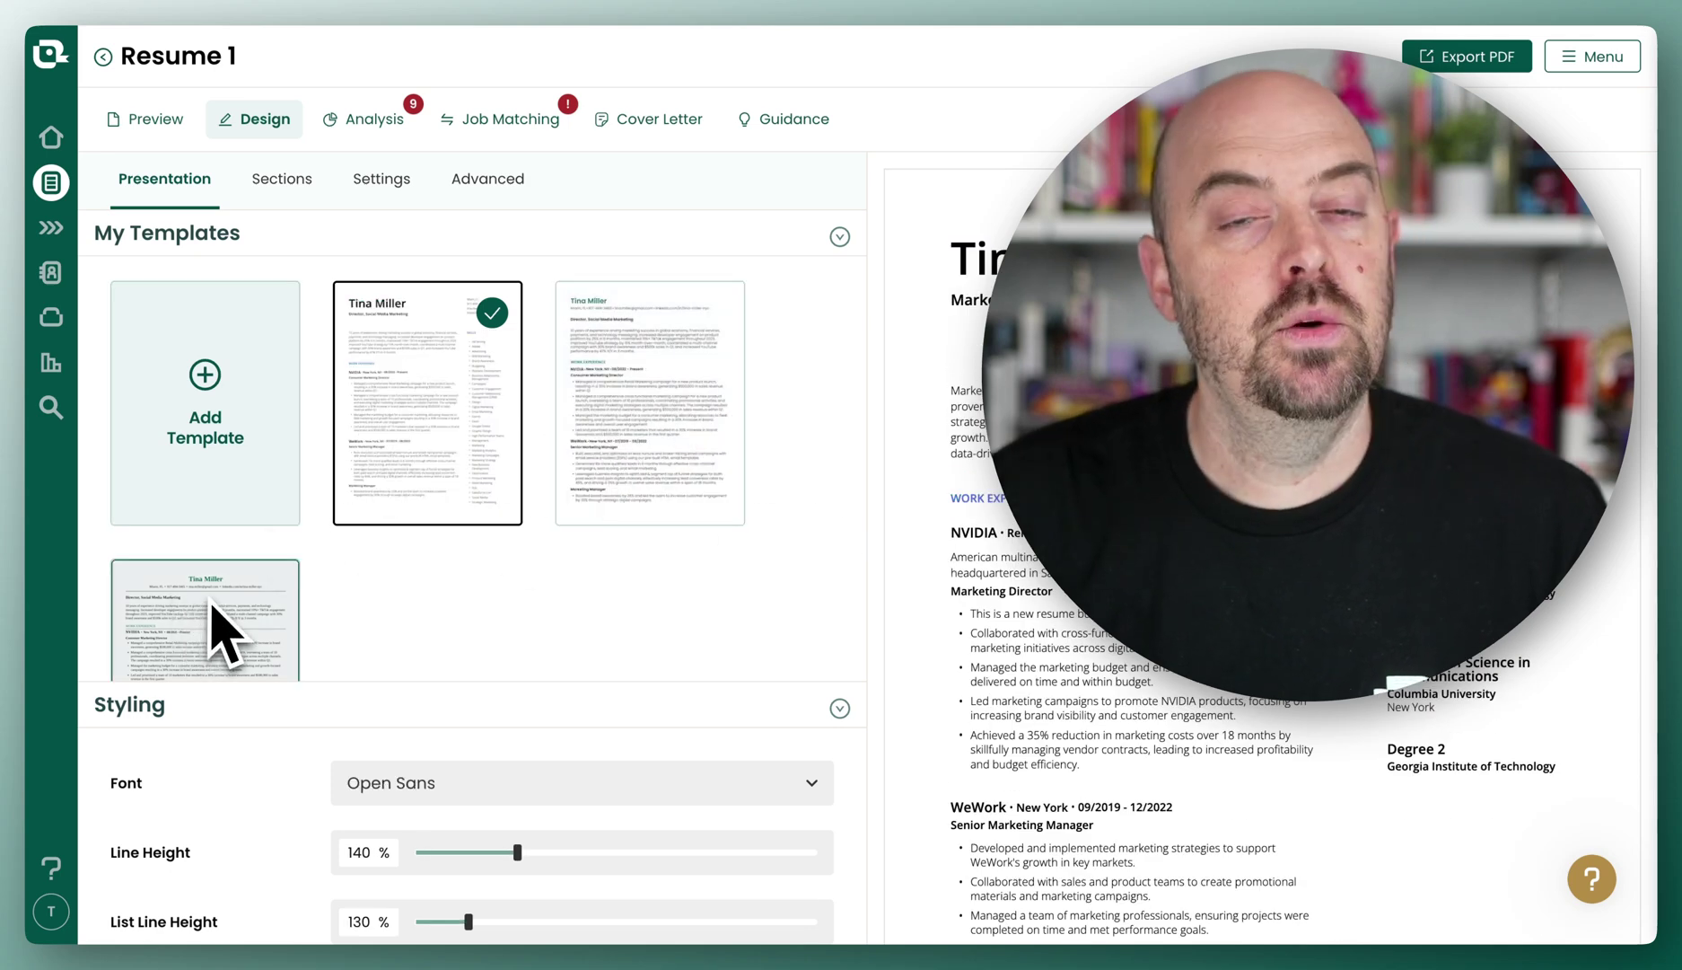